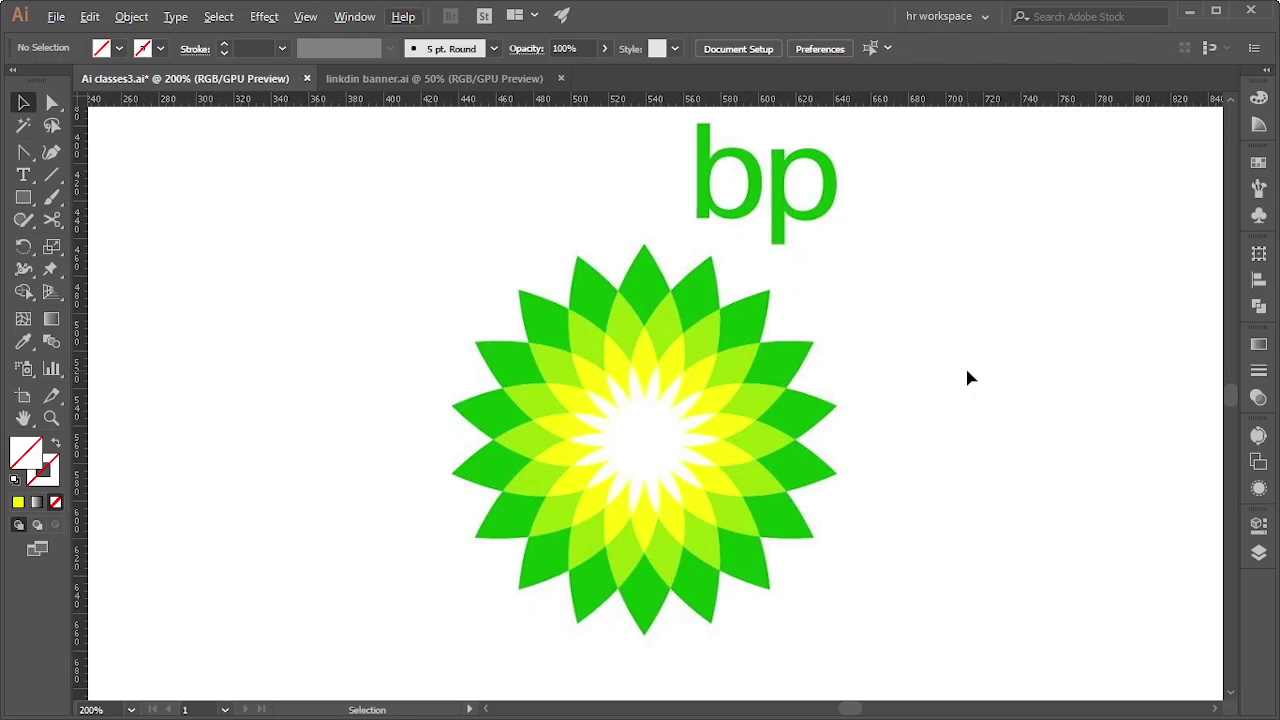
Show the guides and zoom in to confirm they cross at the sunflower's centre
{"action": "key", "text": "a"}
{"action": "key", "text": "ctrl+semicolon"}
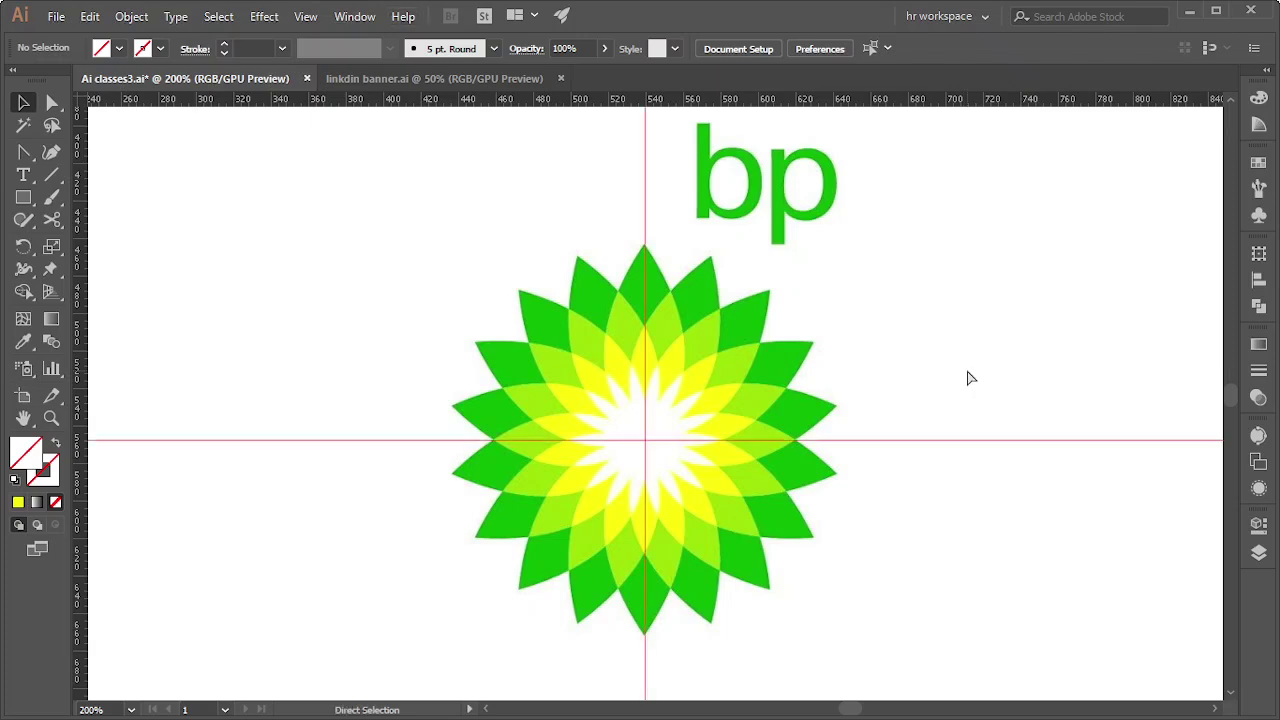
{"action": "key", "text": "v"}
{"action": "scroll", "coordinate": [645, 255], "scroll_direction": "up", "scroll_amount": 5}
{"action": "scroll", "coordinate": [650, 238], "scroll_direction": "down", "scroll_amount": 2}
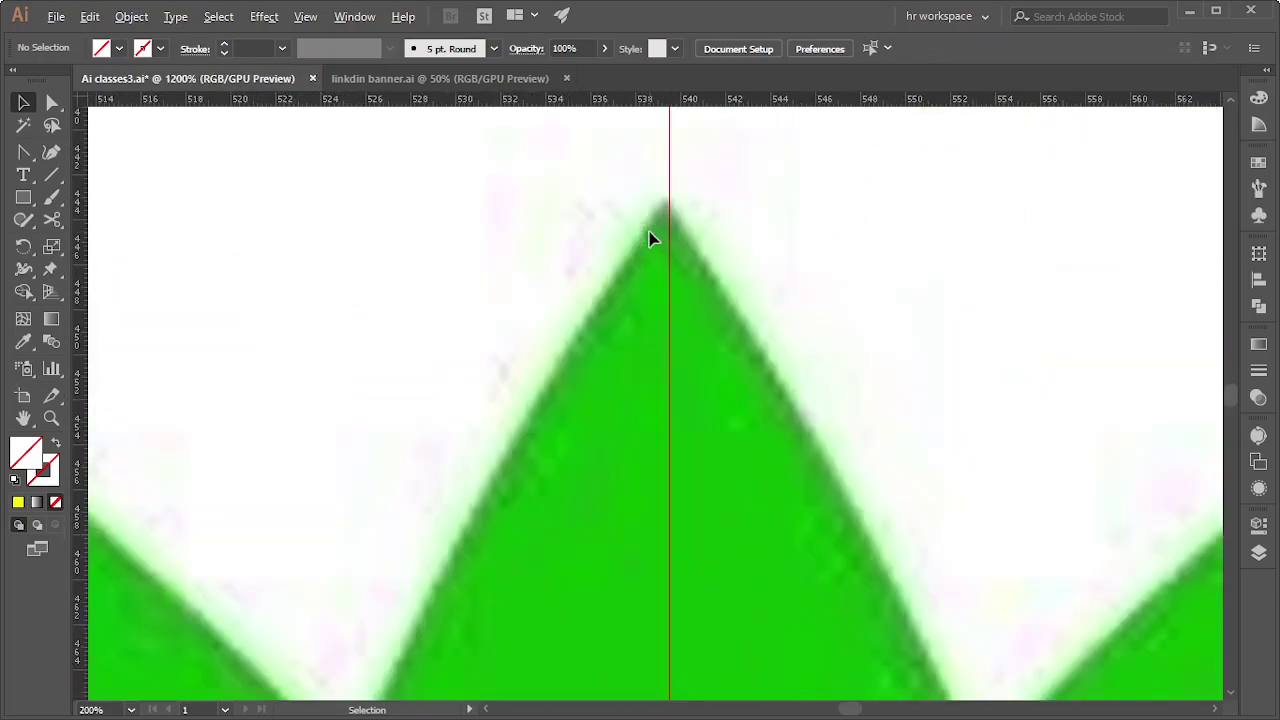
{"action": "scroll", "coordinate": [650, 238], "scroll_direction": "down", "scroll_amount": 2}
{"action": "scroll", "coordinate": [650, 238], "scroll_direction": "down", "scroll_amount": 1}
{"action": "scroll", "coordinate": [320, 542], "scroll_direction": "up", "scroll_amount": 2}
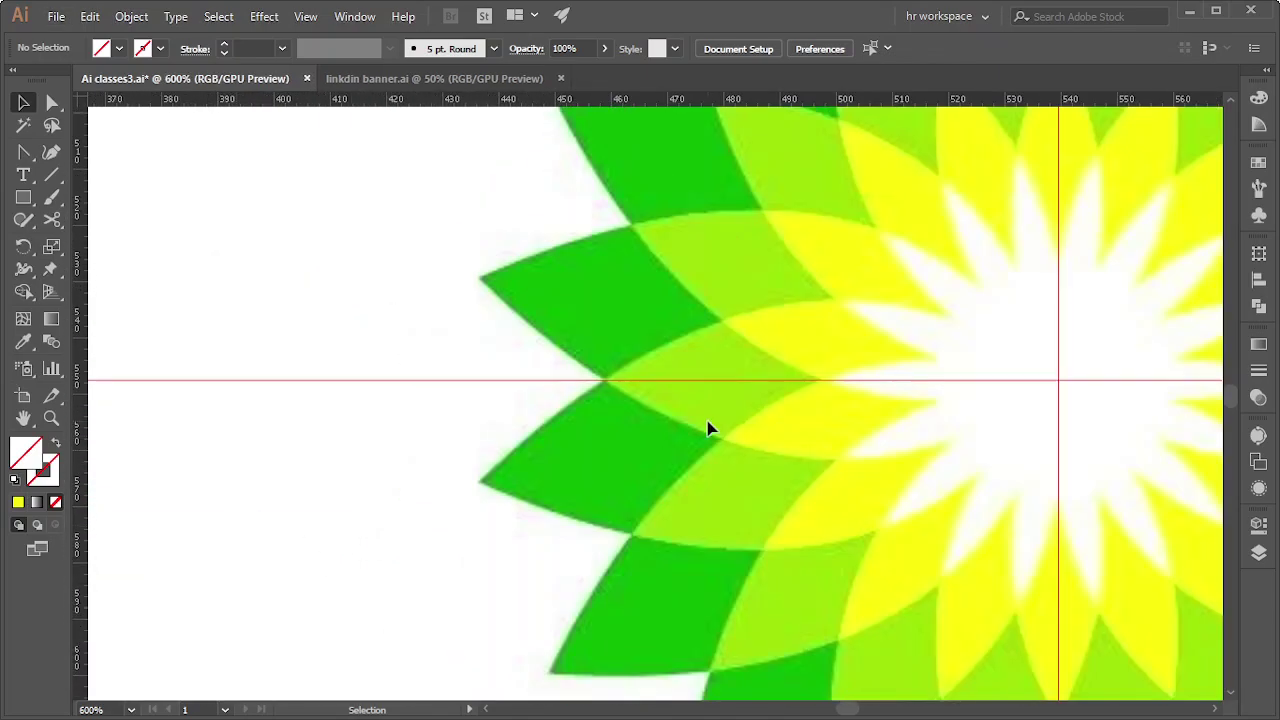
{"action": "scroll", "coordinate": [623, 374], "scroll_direction": "up", "scroll_amount": 2}
{"action": "scroll", "coordinate": [623, 374], "scroll_direction": "up", "scroll_amount": 2}
{"action": "scroll", "coordinate": [623, 376], "scroll_direction": "down", "scroll_amount": 1}
{"action": "scroll", "coordinate": [623, 375], "scroll_direction": "down", "scroll_amount": 5}
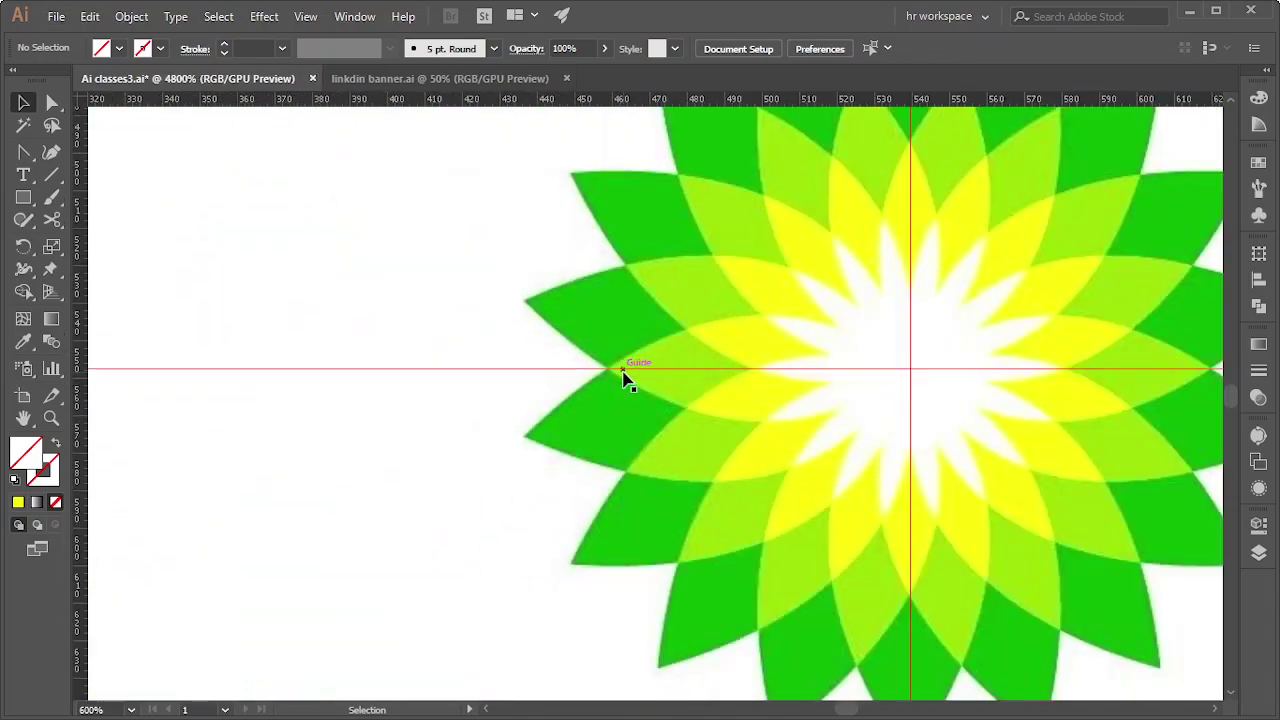
{"action": "scroll", "coordinate": [1000, 430], "scroll_direction": "up", "scroll_amount": 2}
Bring the whole sunflower back into view and pick the Rectangle Tool
{"action": "left_click_drag", "start_coordinate": [1023, 417], "coordinate": [704, 385]}
{"action": "scroll", "coordinate": [875, 466], "scroll_direction": "down", "scroll_amount": 2}
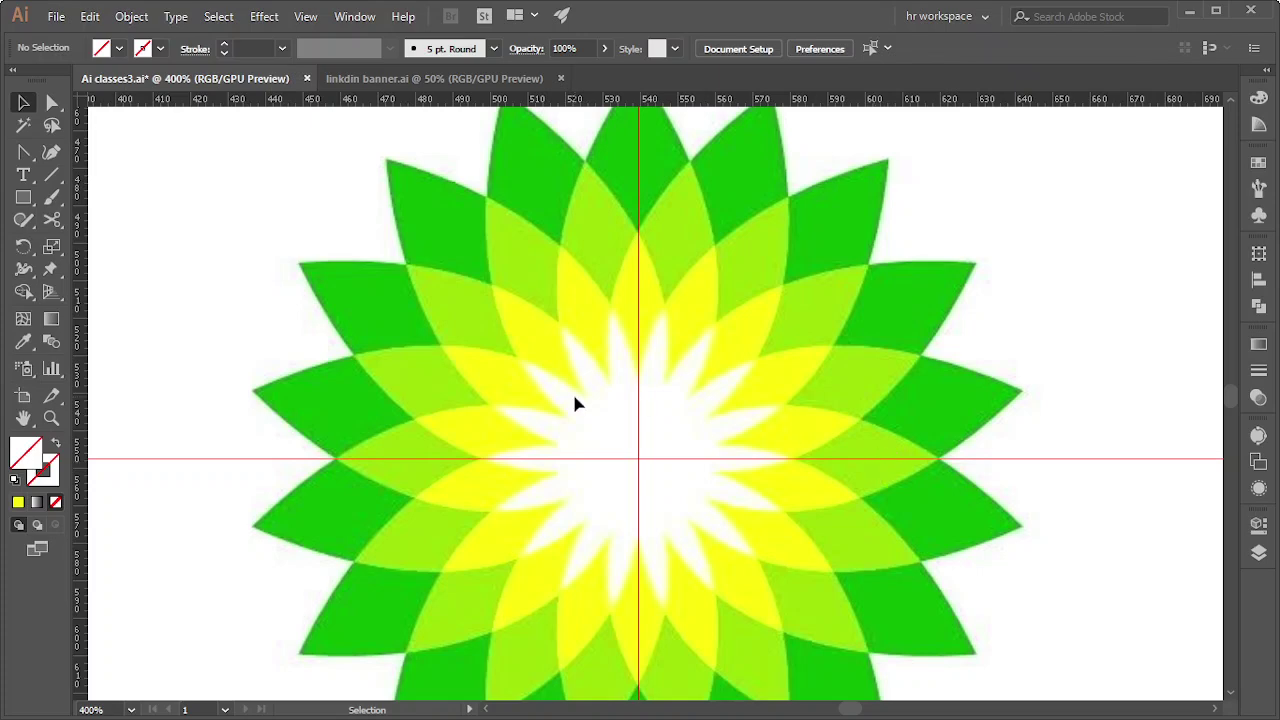
{"action": "scroll", "coordinate": [846, 452], "scroll_direction": "up", "scroll_amount": 3}
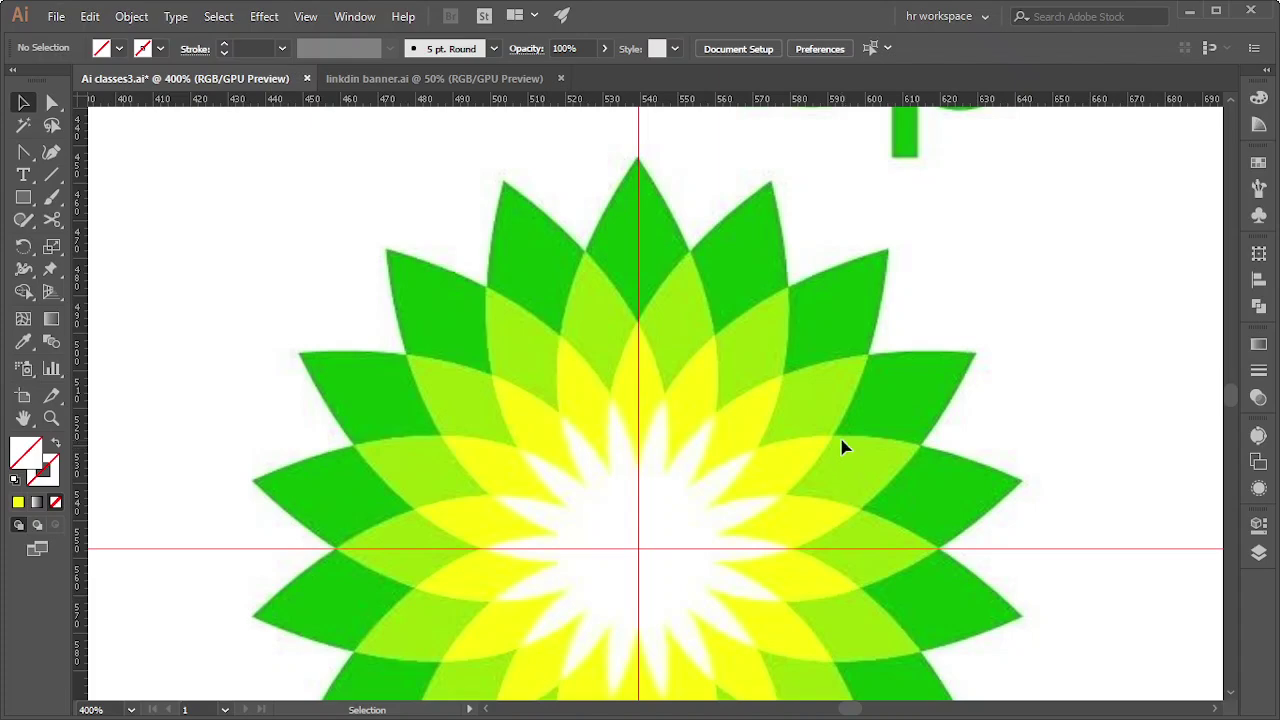
{"action": "left_click", "coordinate": [31, 200]}
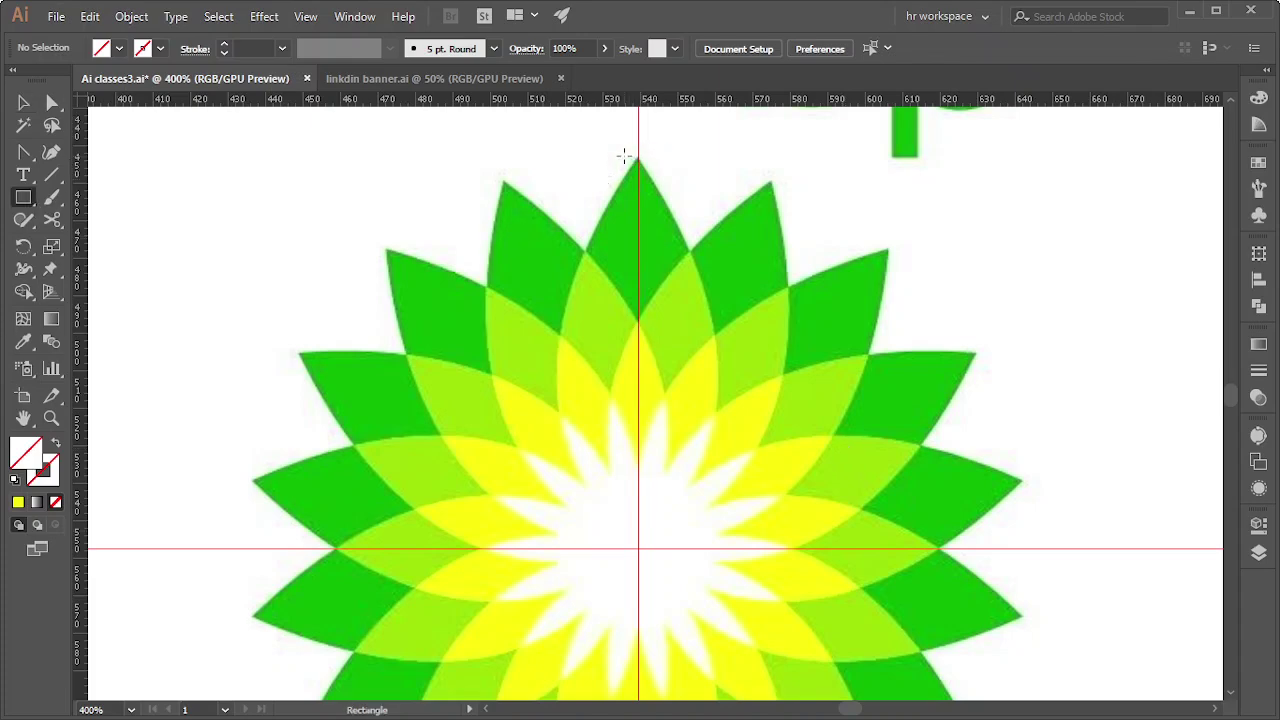
Discard the stray rectangle and draw a tall ellipse from the top petal tip to the centre
{"action": "left_click_drag", "start_coordinate": [624, 155], "coordinate": [668, 306]}
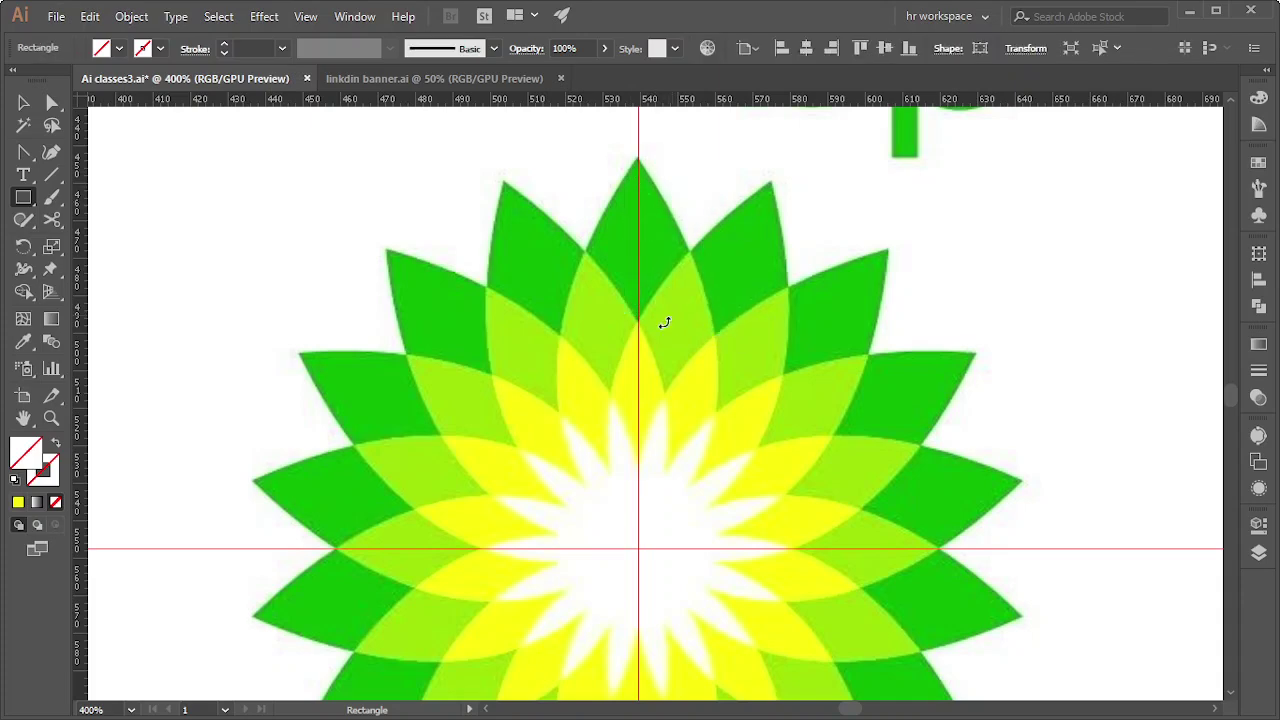
{"action": "key", "text": "ctrl+shift+a"}
{"action": "left_click_drag", "start_coordinate": [23, 199], "coordinate": [90, 240]}
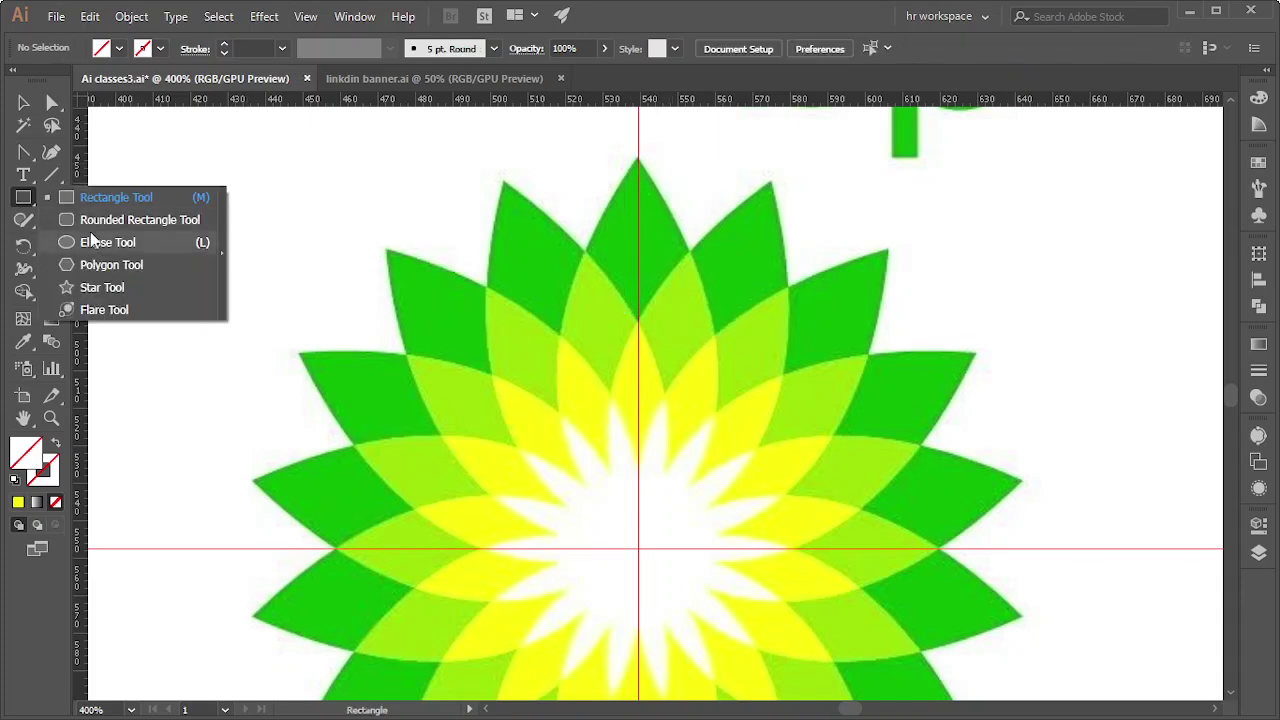
{"action": "left_click", "coordinate": [90, 241]}
{"action": "left_click_drag", "start_coordinate": [600, 162], "coordinate": [688, 548]}
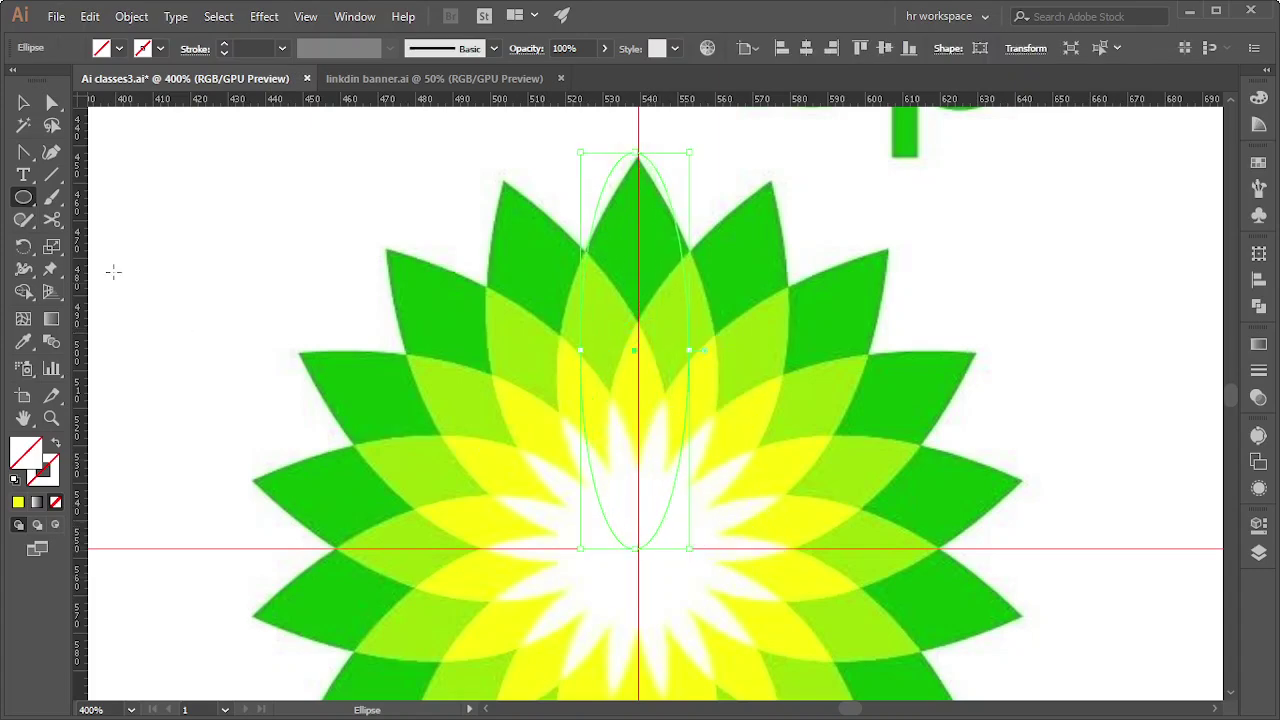
Move the ellipse's top onto the upper petal tip and reselect the ellipse
{"action": "left_click", "coordinate": [24, 103]}
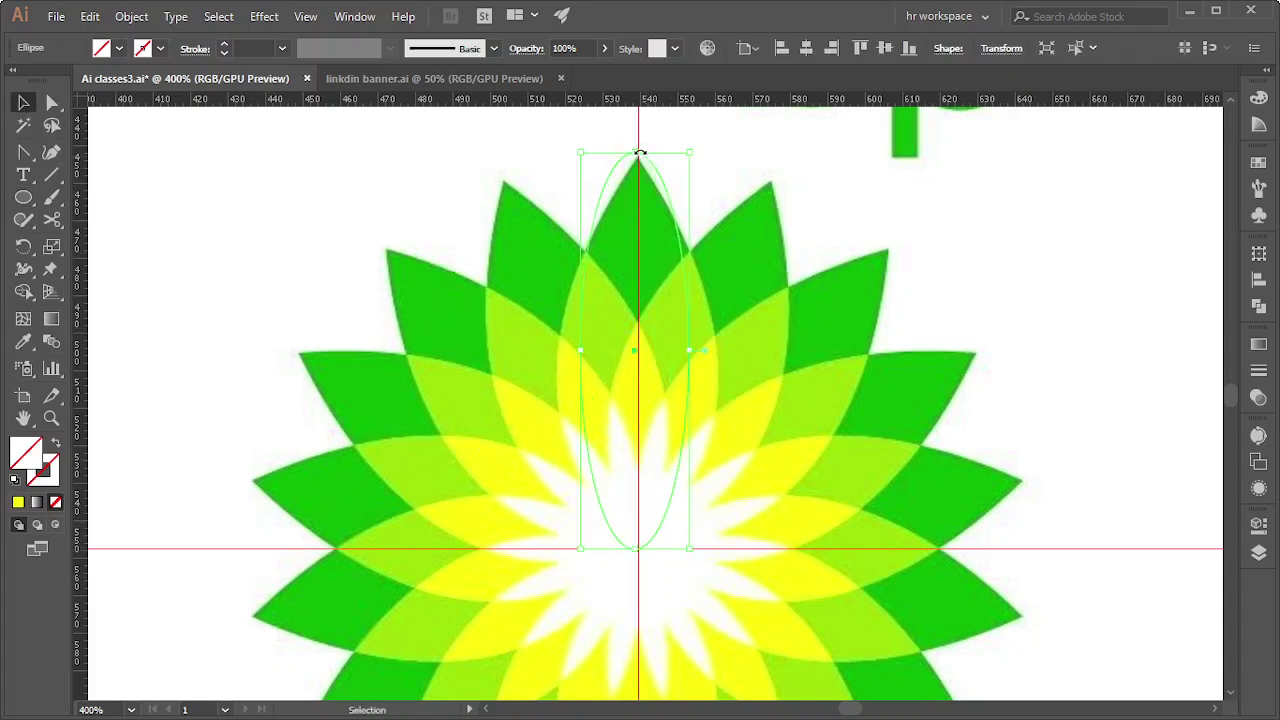
{"action": "scroll", "coordinate": [669, 187], "scroll_direction": "up", "scroll_amount": 2}
{"action": "scroll", "coordinate": [640, 220], "scroll_direction": "up", "scroll_amount": 1}
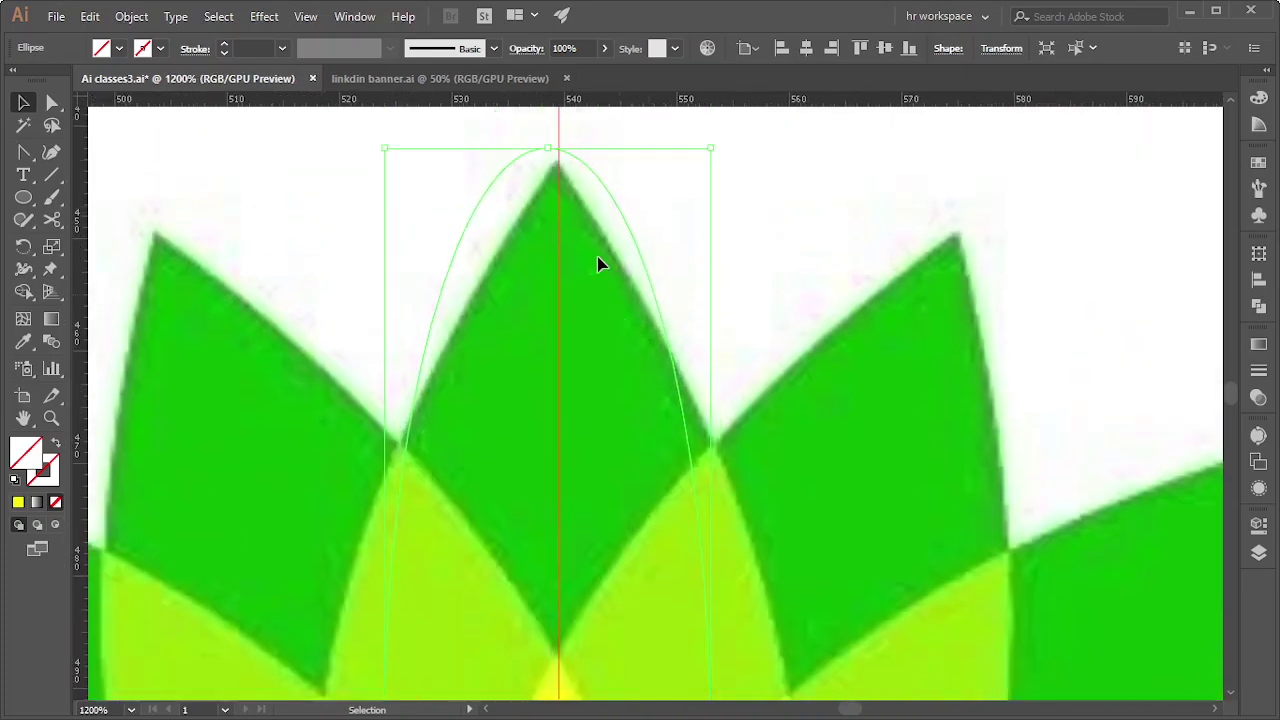
{"action": "scroll", "coordinate": [597, 263], "scroll_direction": "up", "scroll_amount": 1}
{"action": "left_click_drag", "start_coordinate": [550, 222], "coordinate": [559, 236]}
{"action": "left_click", "coordinate": [466, 183]}
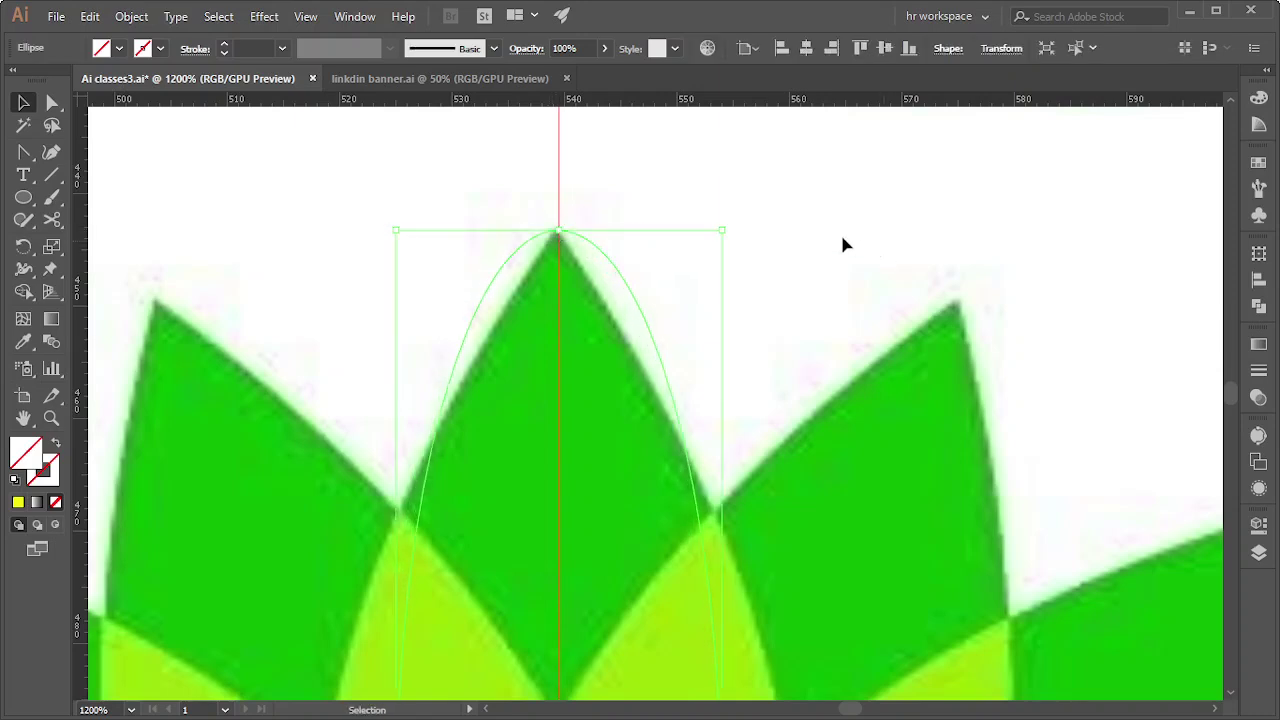
{"action": "left_click", "coordinate": [750, 221]}
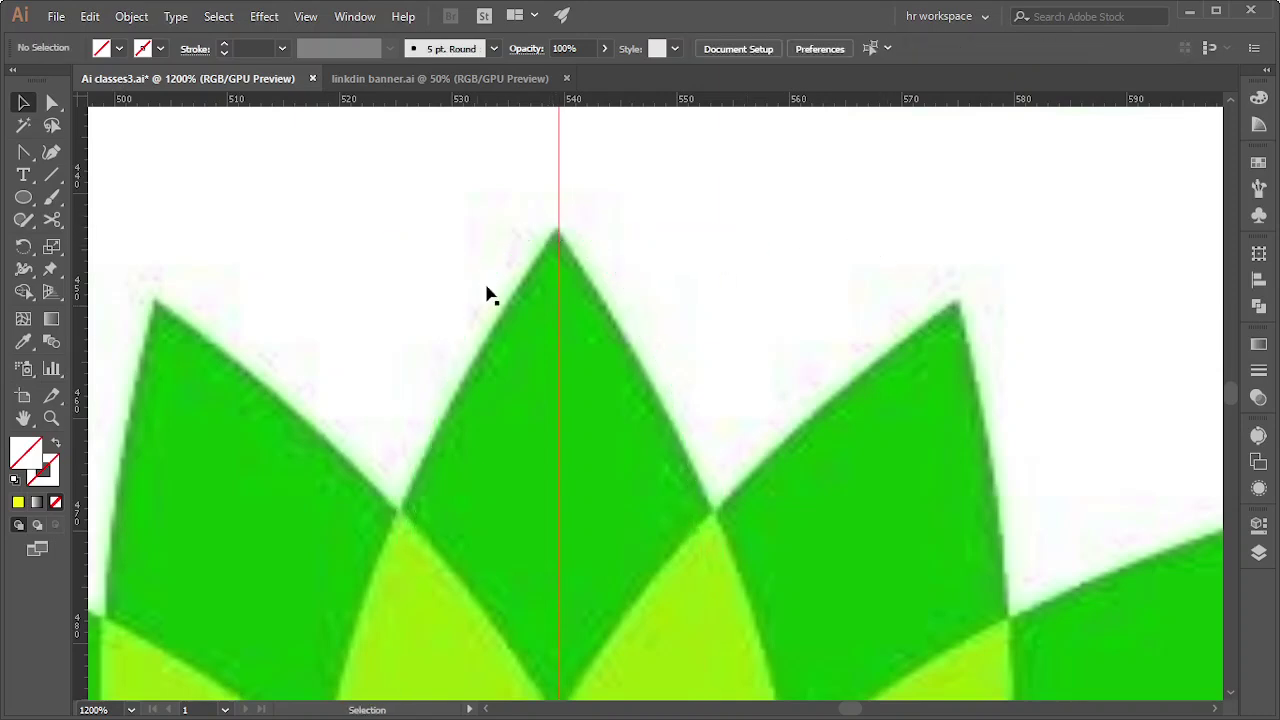
{"action": "left_click", "coordinate": [549, 235]}
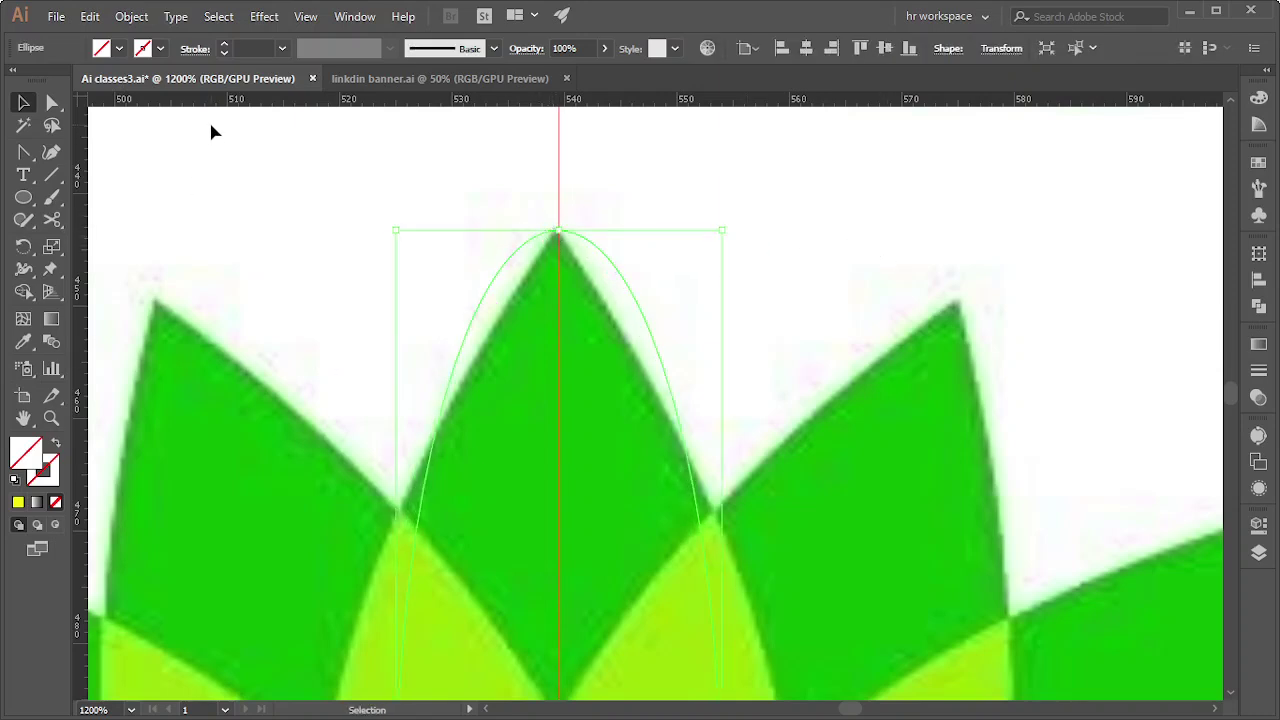
Give the ellipse a 0.25 pt black outline
{"action": "left_click", "coordinate": [283, 49]}
{"action": "left_click", "coordinate": [255, 66]}
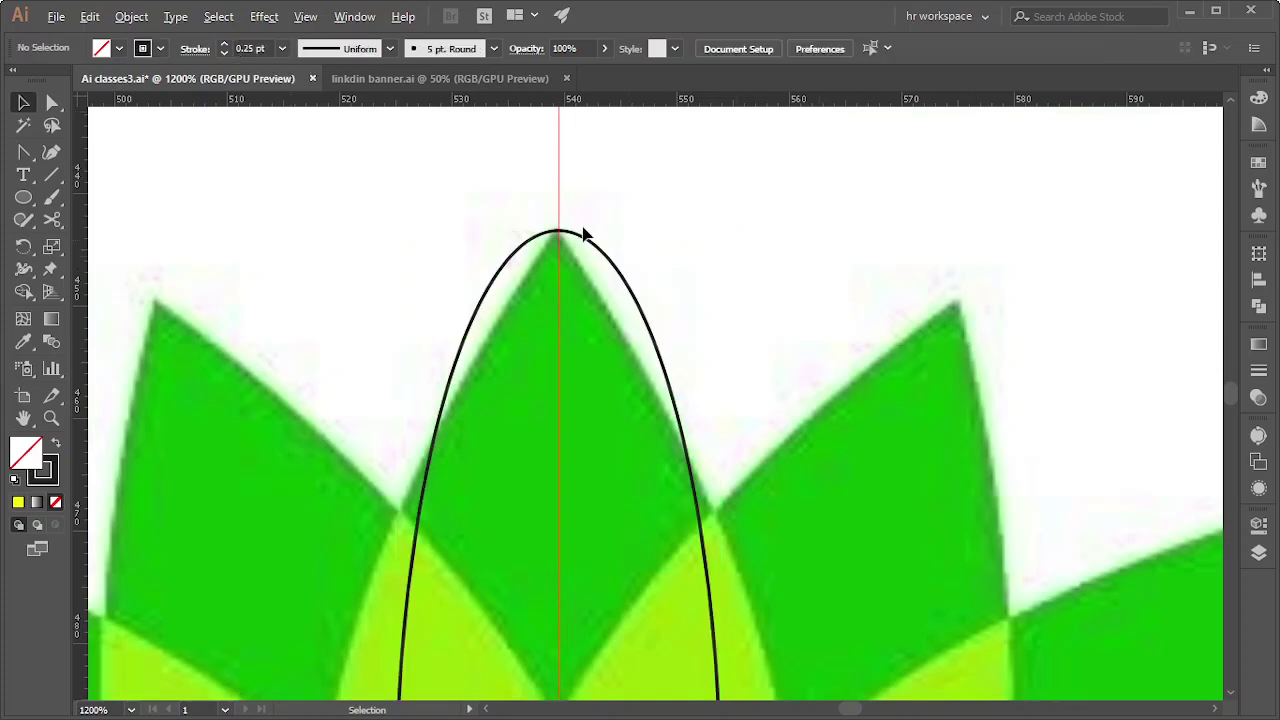
{"action": "scroll", "coordinate": [583, 234], "scroll_direction": "up", "scroll_amount": 4}
{"action": "left_click", "coordinate": [481, 290]}
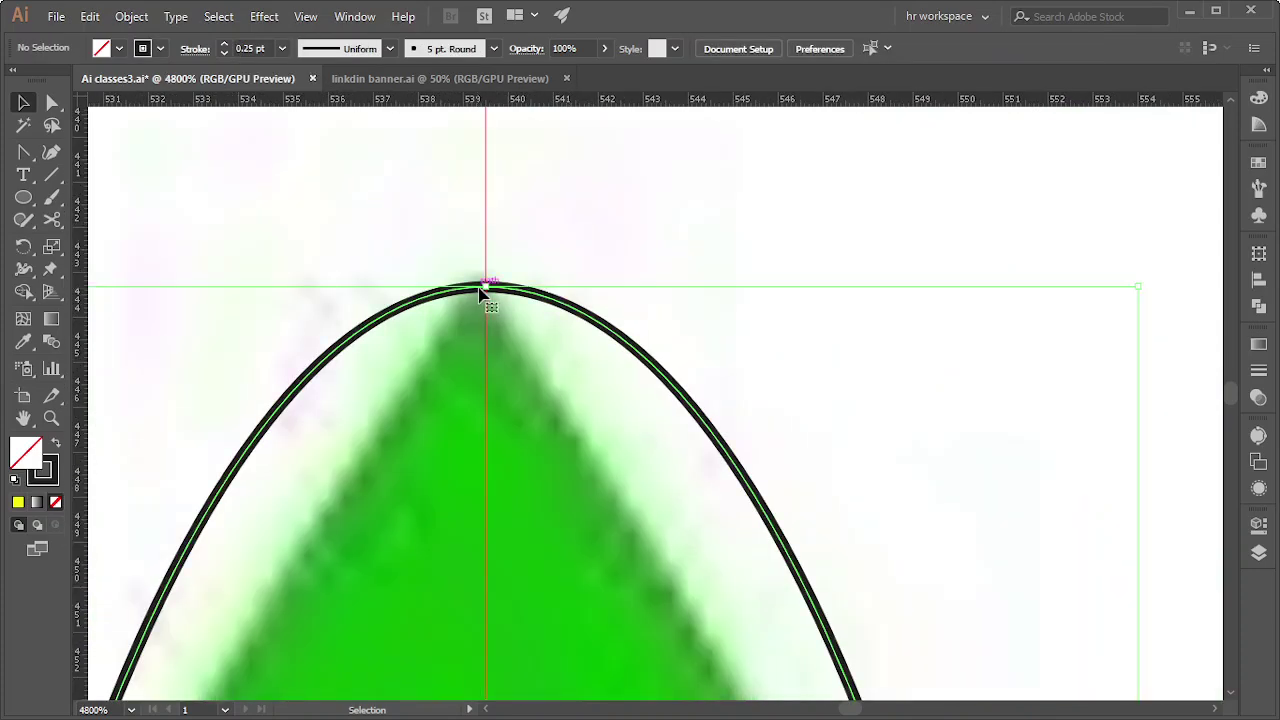
Widen the ellipse to about 43.25 × 104.29 px so its sides follow the petal edges
{"action": "scroll", "coordinate": [643, 357], "scroll_direction": "down", "scroll_amount": 5}
{"action": "scroll", "coordinate": [634, 357], "scroll_direction": "down", "scroll_amount": 2}
{"action": "scroll", "coordinate": [640, 355], "scroll_direction": "down", "scroll_amount": 2}
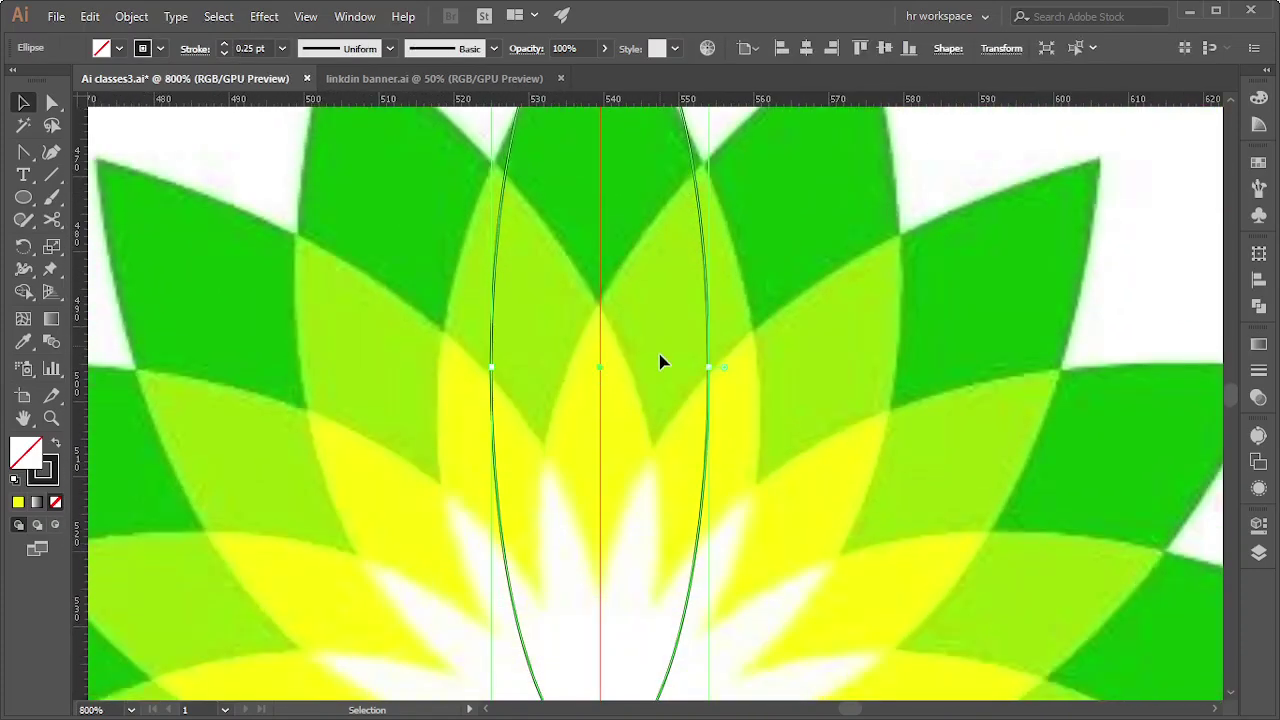
{"action": "scroll", "coordinate": [660, 362], "scroll_direction": "down", "scroll_amount": 1}
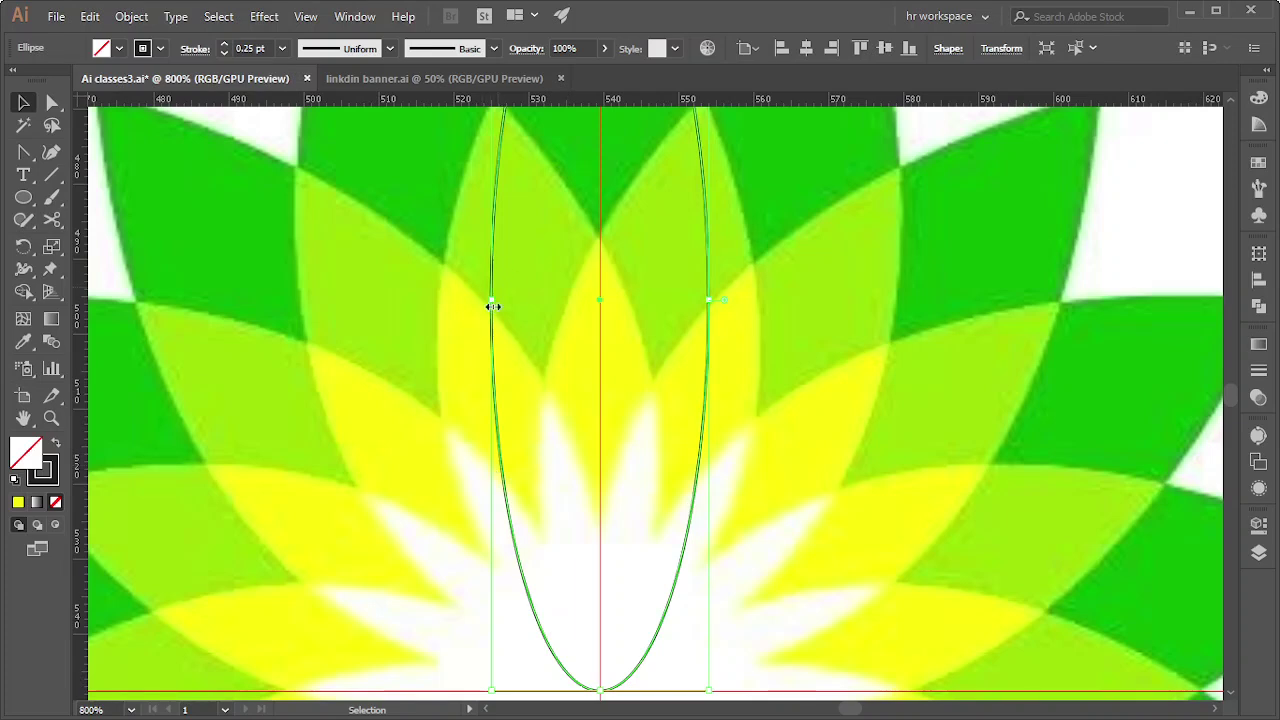
{"action": "left_click_drag", "start_coordinate": [493, 306], "coordinate": [437, 313]}
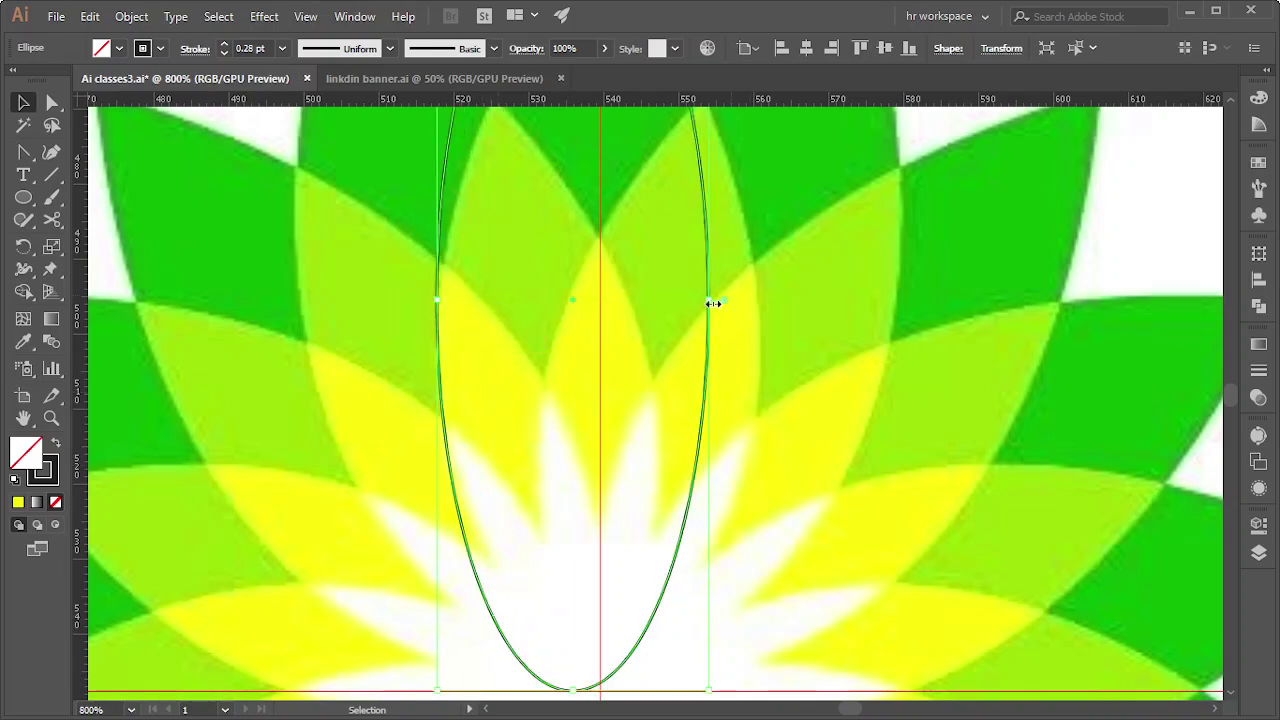
{"action": "left_click_drag", "start_coordinate": [709, 300], "coordinate": [763, 309]}
{"action": "scroll", "coordinate": [730, 460], "scroll_direction": "up", "scroll_amount": 3}
{"action": "scroll", "coordinate": [748, 489], "scroll_direction": "up", "scroll_amount": 1}
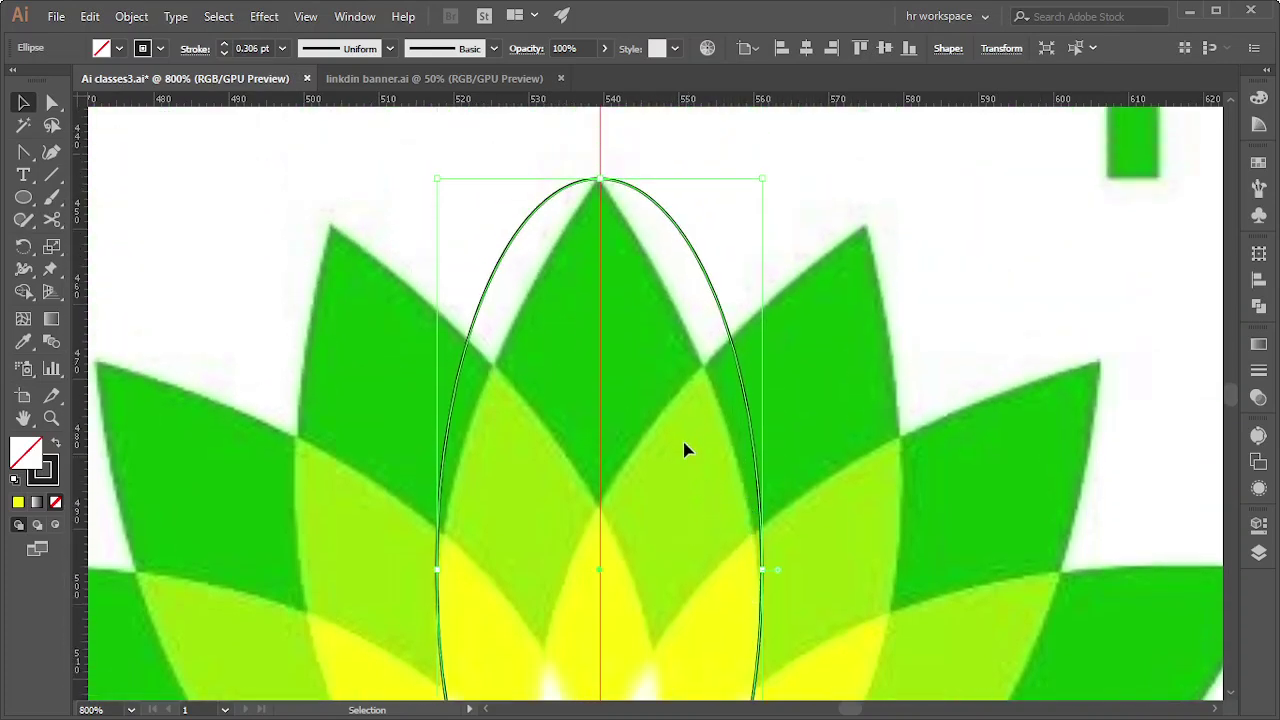
{"action": "left_click", "coordinate": [24, 152]}
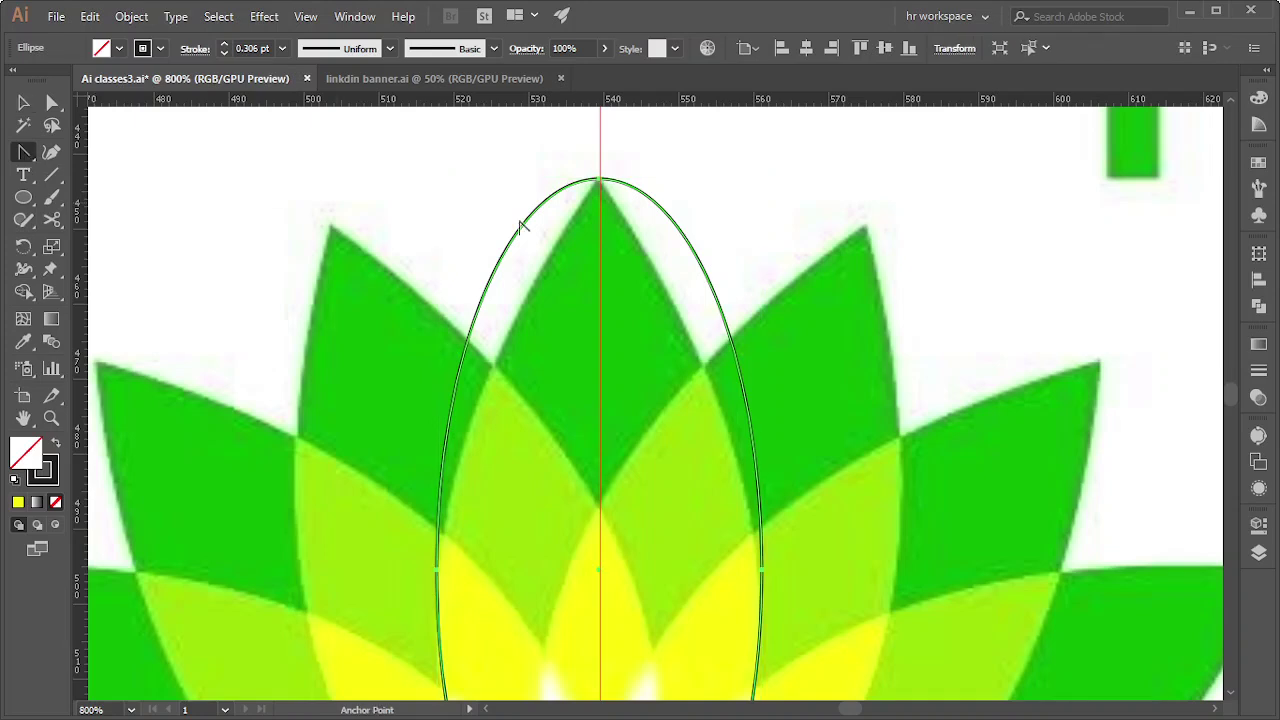
Convert the ellipse's top and bottom anchors into sharp corner points
{"action": "left_click", "coordinate": [603, 180]}
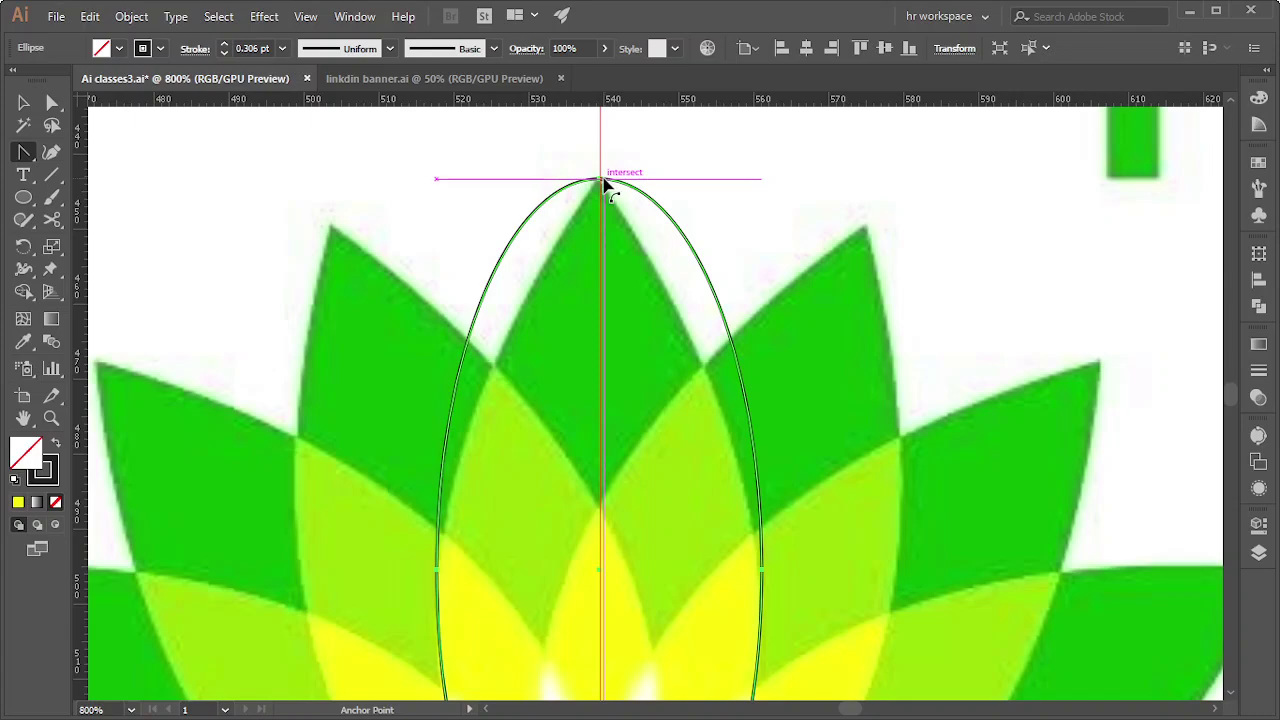
{"action": "left_click", "coordinate": [603, 180]}
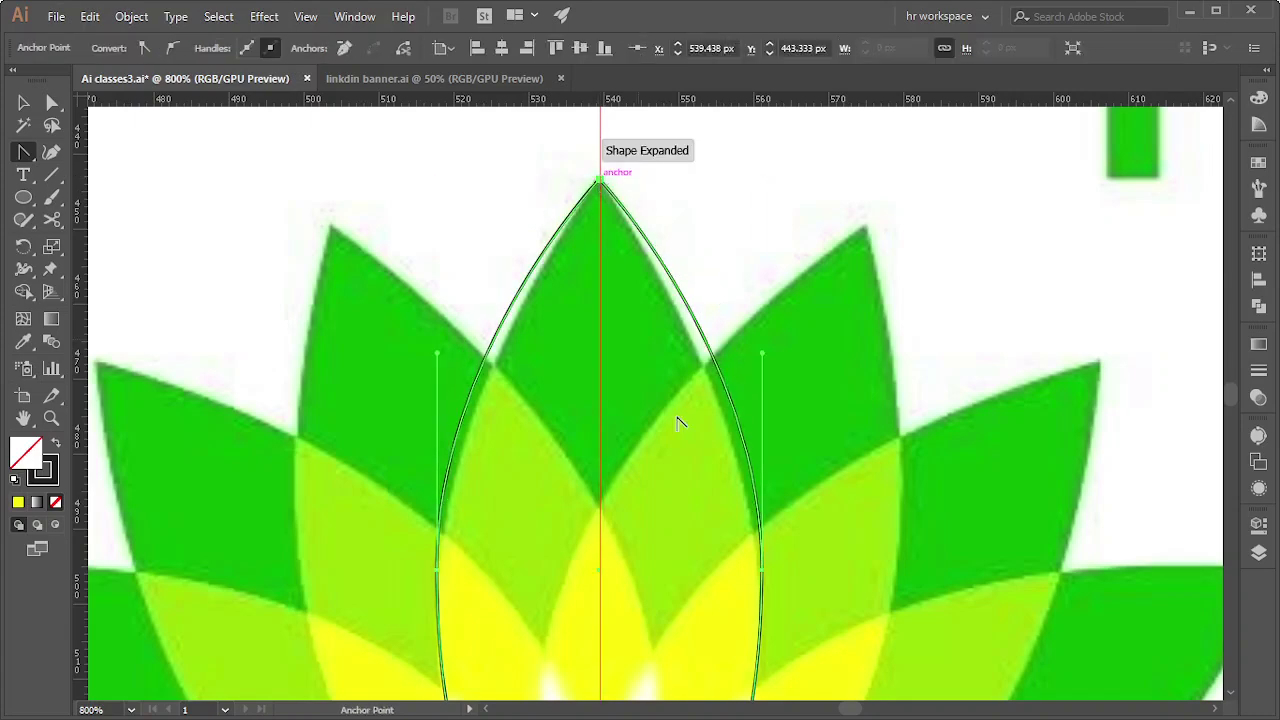
{"action": "scroll", "coordinate": [568, 670], "scroll_direction": "down", "scroll_amount": 5}
{"action": "scroll", "coordinate": [568, 670], "scroll_direction": "down", "scroll_amount": 4}
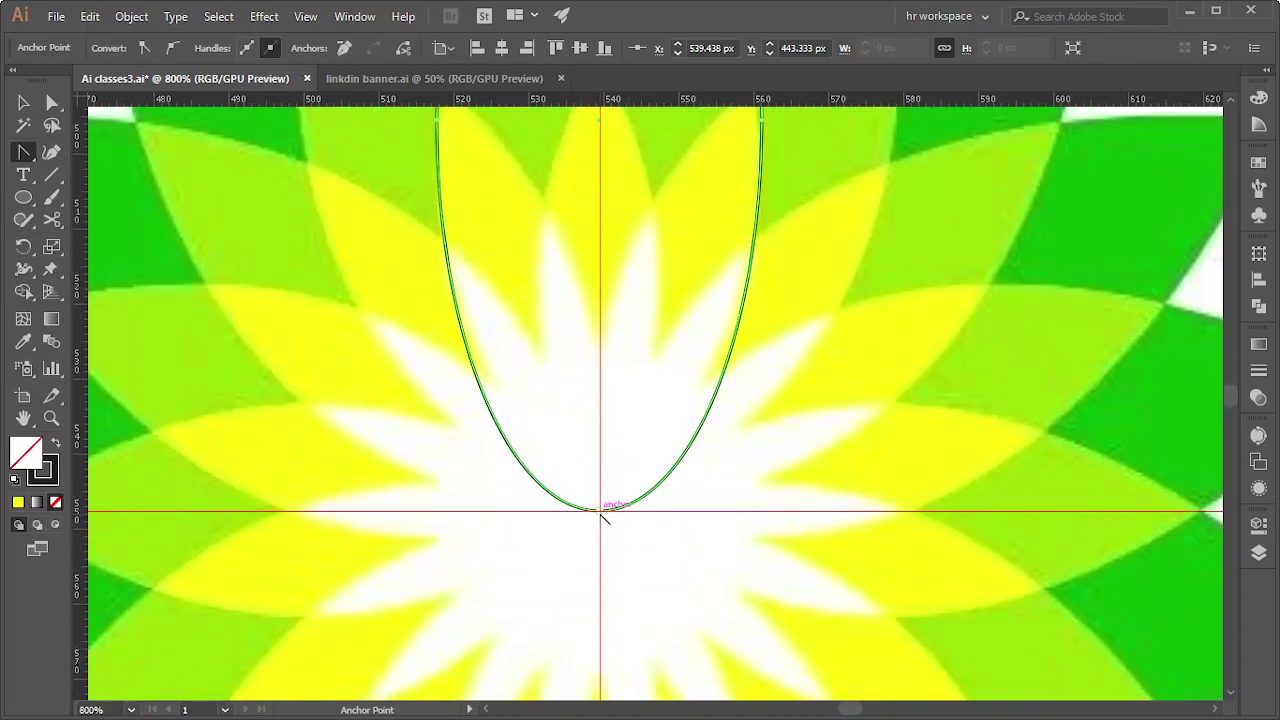
{"action": "left_click", "coordinate": [600, 510]}
Return to the Selection Tool and select the whole pointed petal path
{"action": "scroll", "coordinate": [708, 614], "scroll_direction": "up", "scroll_amount": 1}
{"action": "scroll", "coordinate": [708, 614], "scroll_direction": "up", "scroll_amount": 2}
{"action": "scroll", "coordinate": [700, 590], "scroll_direction": "up", "scroll_amount": 3}
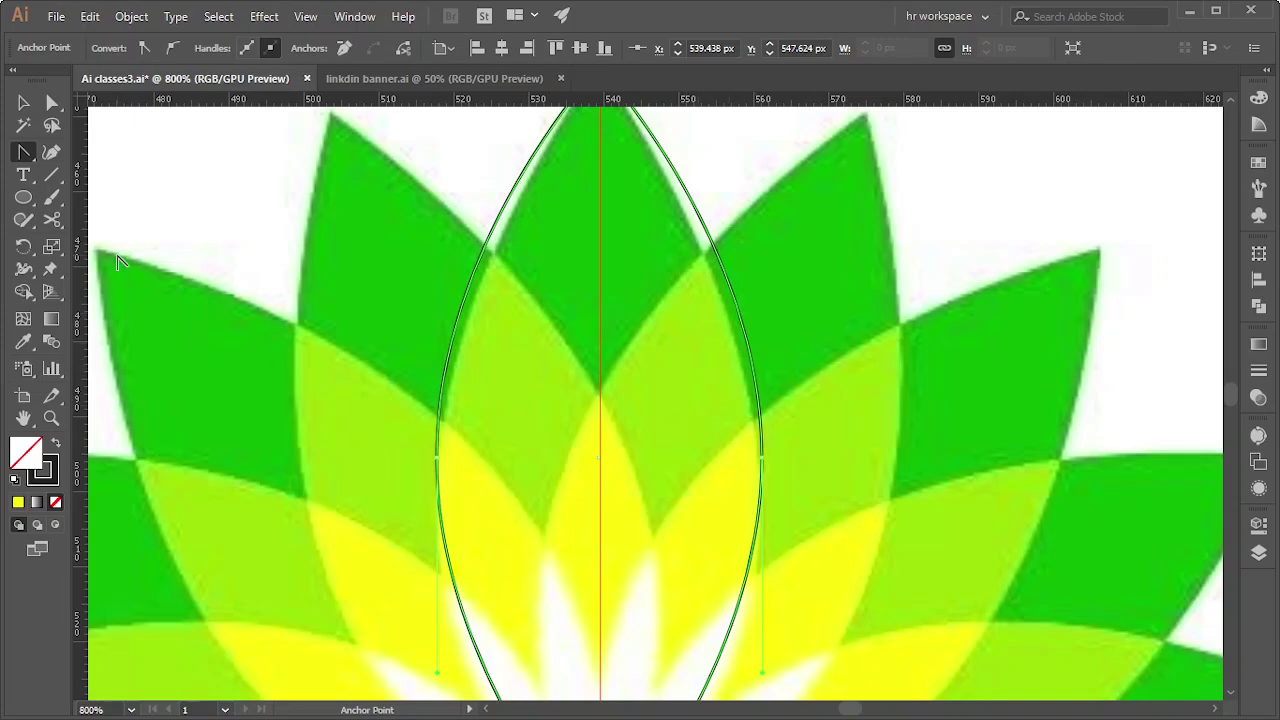
{"action": "left_click", "coordinate": [23, 102]}
{"action": "scroll", "coordinate": [417, 340], "scroll_direction": "down", "scroll_amount": 2}
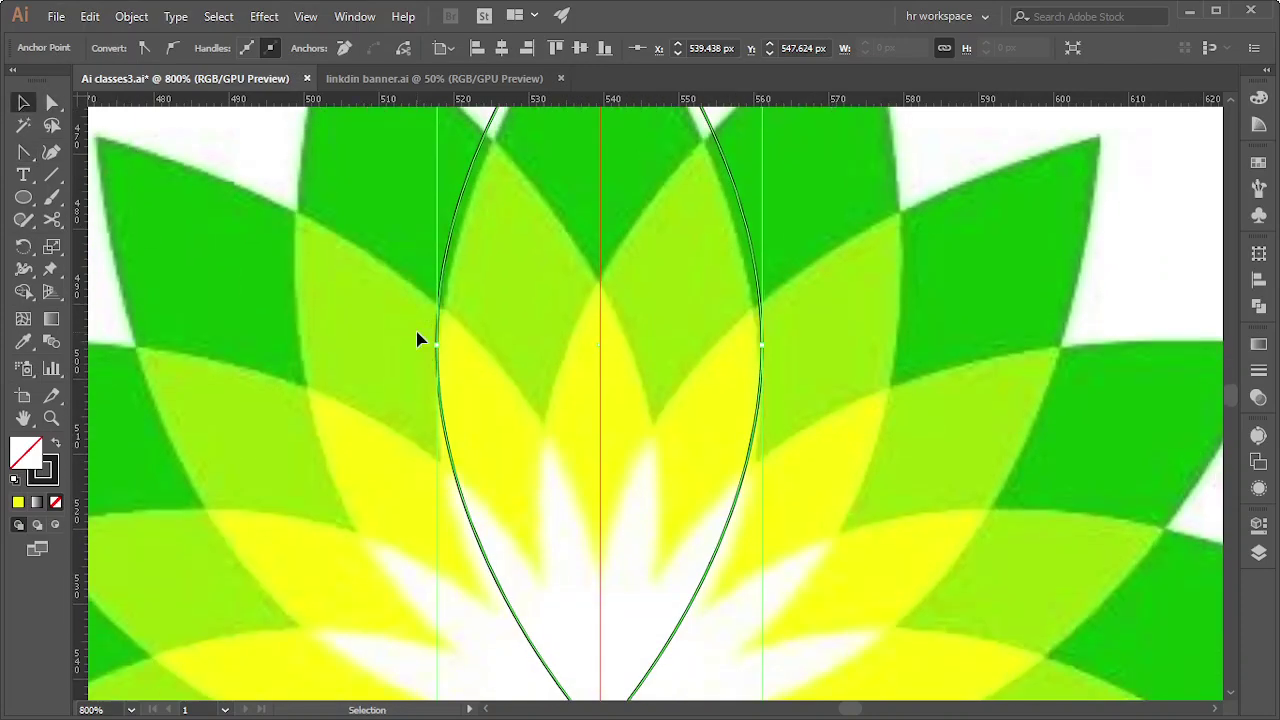
{"action": "scroll", "coordinate": [417, 340], "scroll_direction": "down", "scroll_amount": 3}
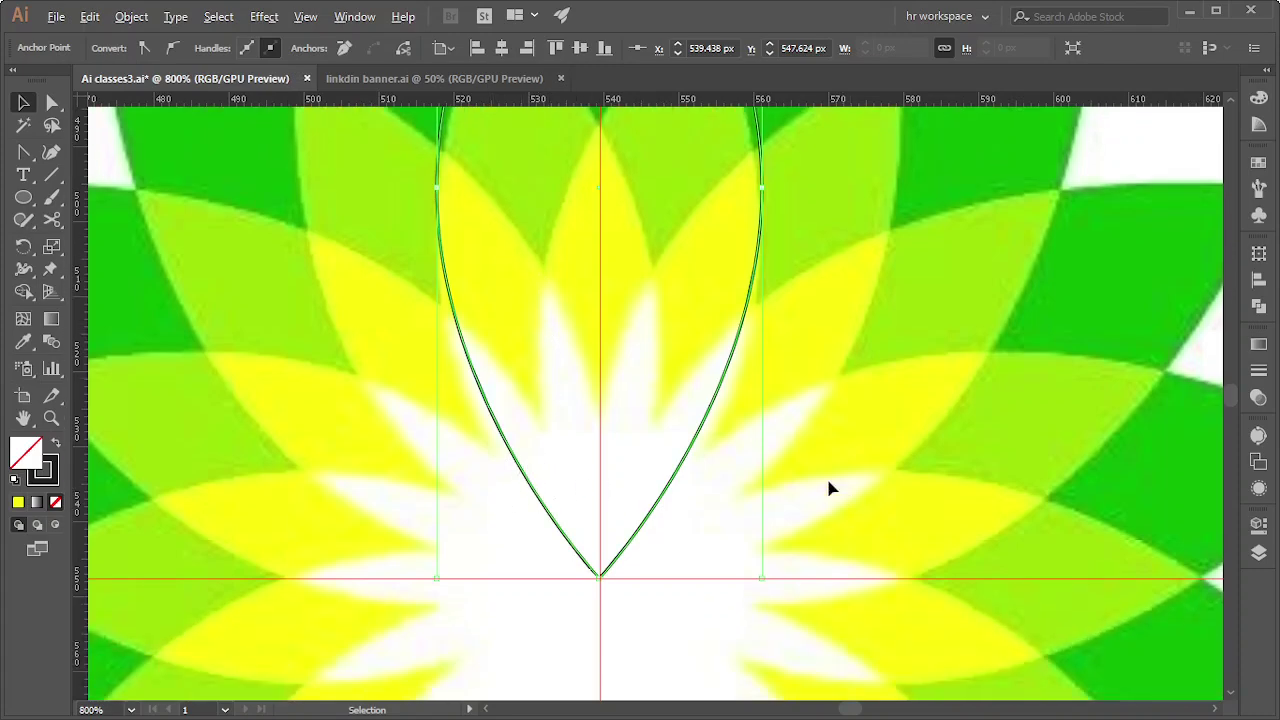
{"action": "scroll", "coordinate": [603, 491], "scroll_direction": "down", "scroll_amount": 1, "text": "alt"}
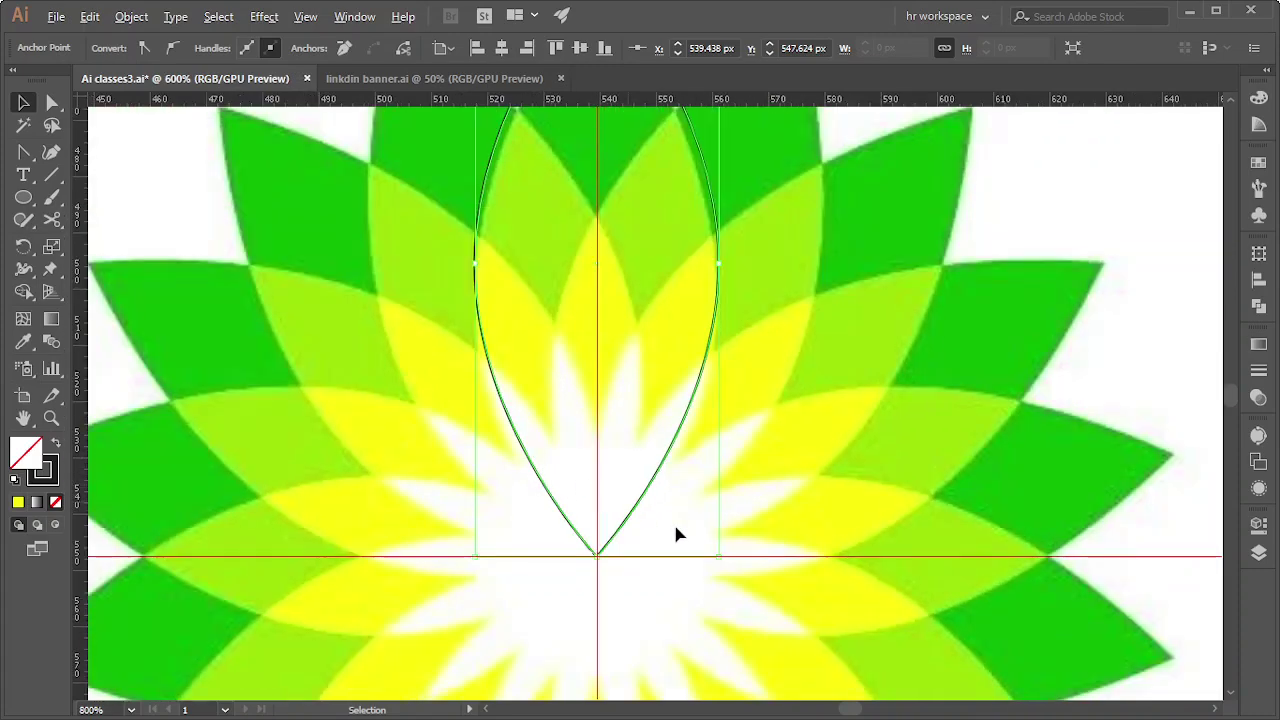
{"action": "left_click", "coordinate": [597, 553]}
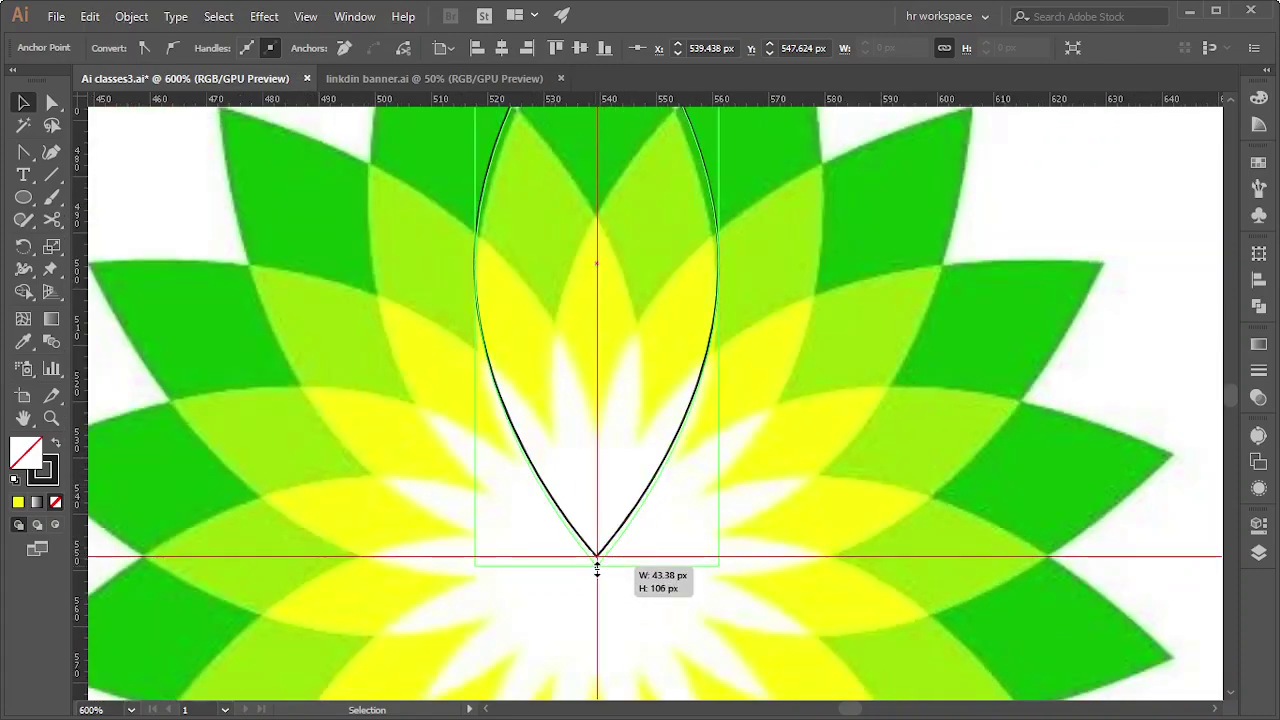
Stretch the petal path taller so its bottom tip reaches the horizontal guide
{"action": "scroll", "coordinate": [531, 491], "scroll_direction": "up", "scroll_amount": 3, "text": "alt"}
{"action": "scroll", "coordinate": [517, 443], "scroll_direction": "up", "scroll_amount": 1, "text": "alt"}
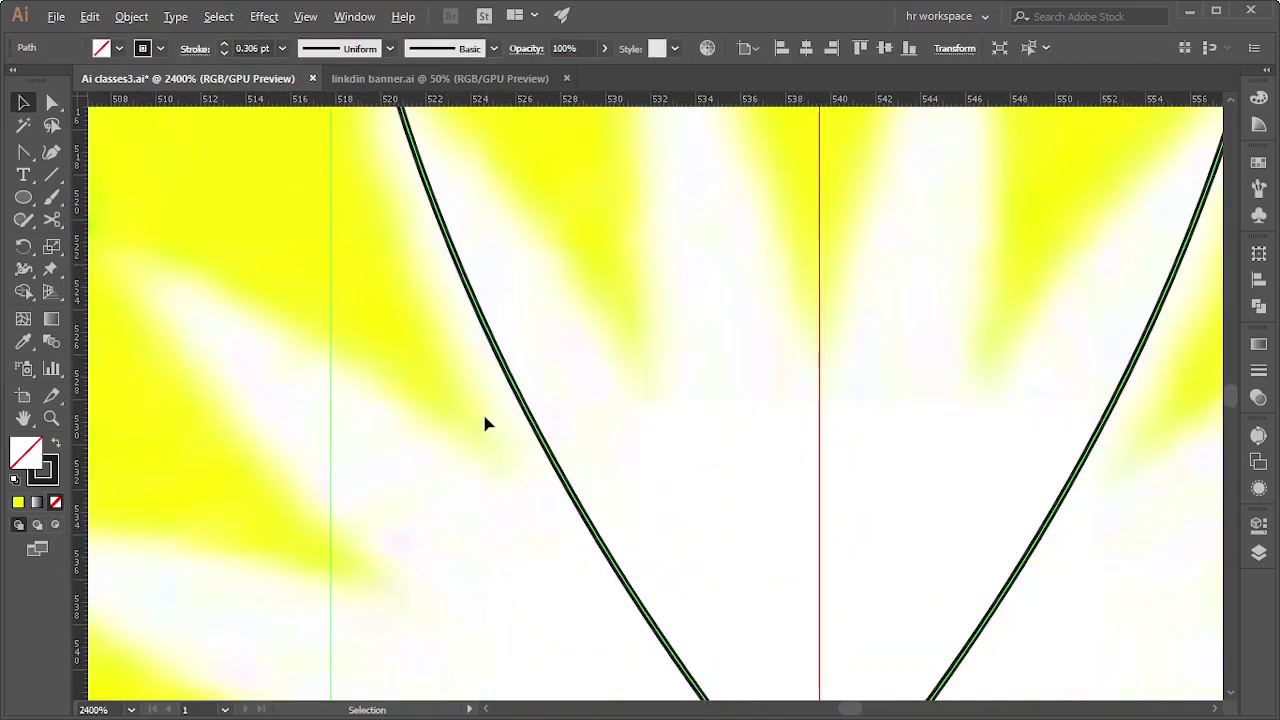
{"action": "scroll", "coordinate": [453, 430], "scroll_direction": "down", "scroll_amount": 1, "text": "alt"}
{"action": "scroll", "coordinate": [463, 394], "scroll_direction": "down", "scroll_amount": 2, "text": "alt"}
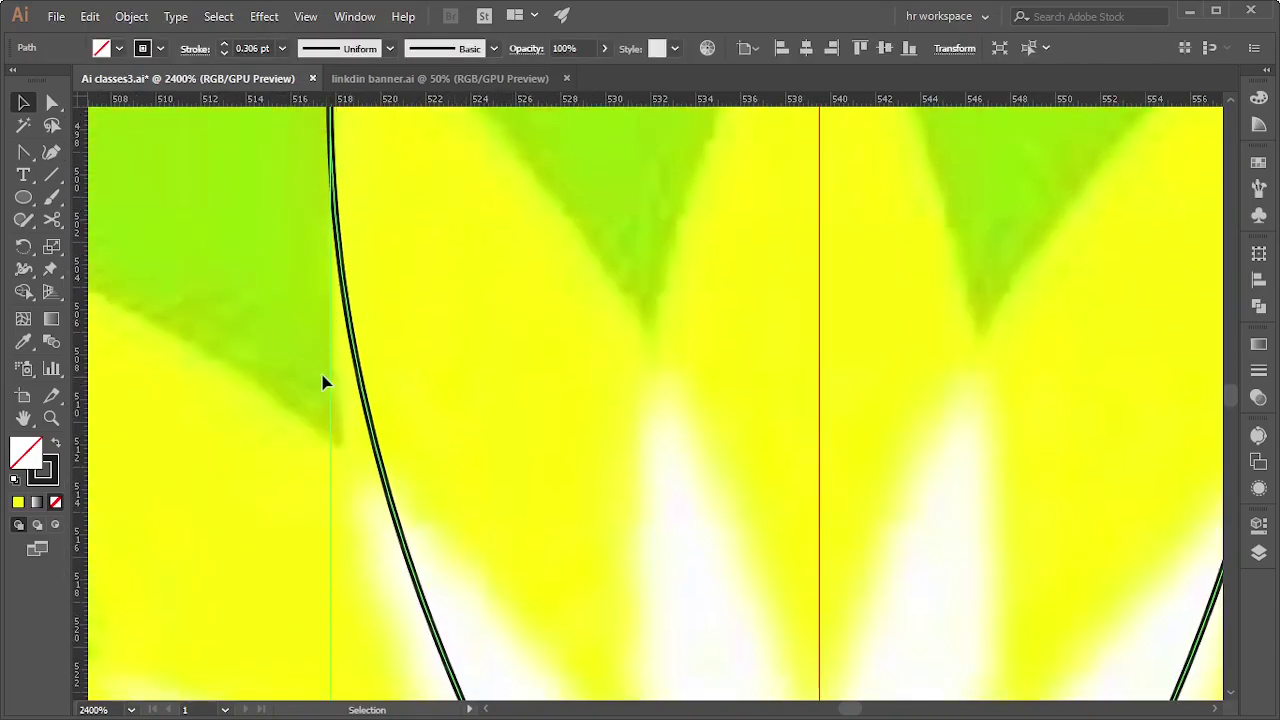
{"action": "scroll", "coordinate": [323, 380], "scroll_direction": "down", "scroll_amount": 1, "text": "alt"}
{"action": "scroll", "coordinate": [490, 413], "scroll_direction": "down", "scroll_amount": 2, "text": "alt"}
{"action": "scroll", "coordinate": [654, 451], "scroll_direction": "down", "scroll_amount": 2}
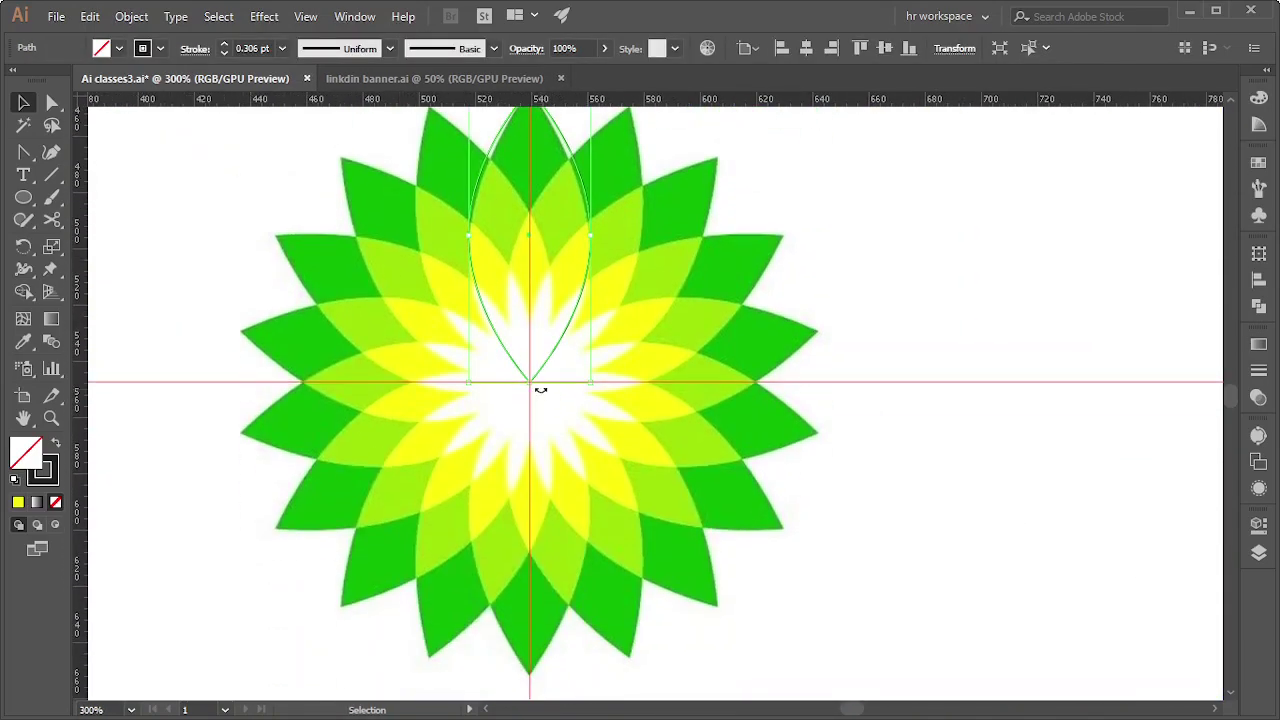
{"action": "left_click_drag", "start_coordinate": [530, 383], "coordinate": [526, 403]}
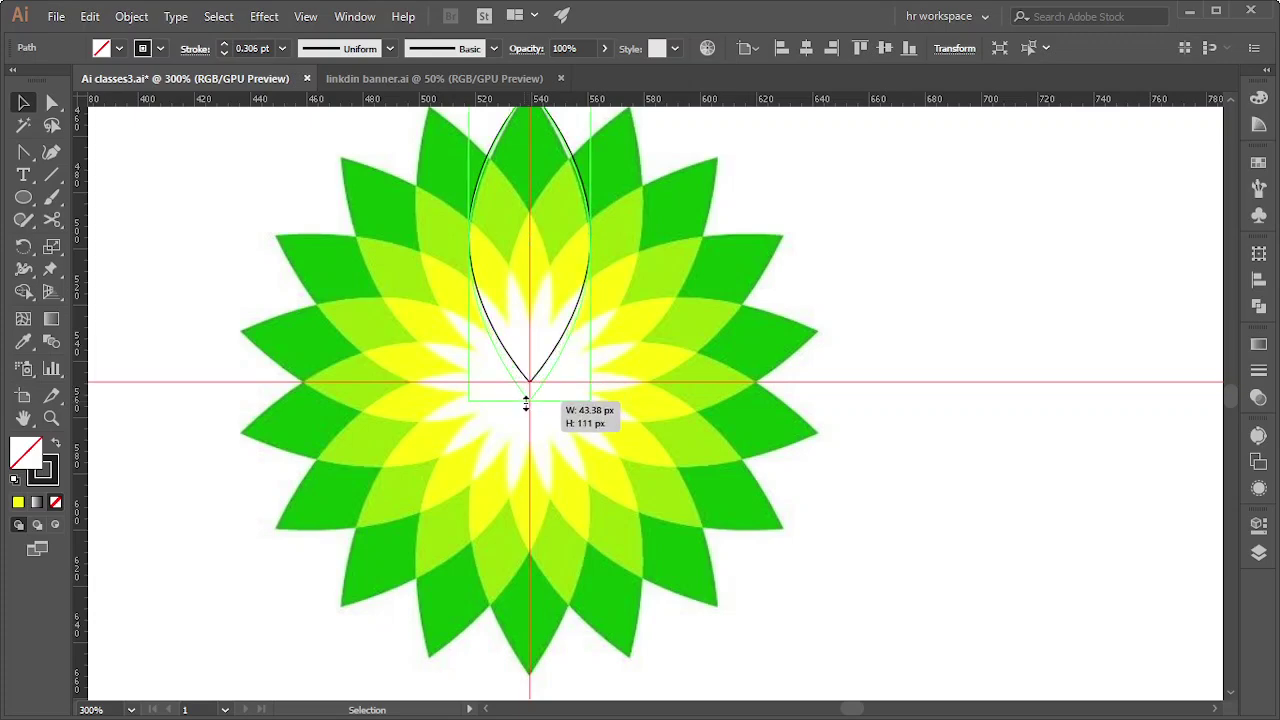
{"action": "scroll", "coordinate": [480, 317], "scroll_direction": "up", "scroll_amount": 2, "text": "alt"}
{"action": "scroll", "coordinate": [429, 329], "scroll_direction": "up", "scroll_amount": 3, "text": "alt"}
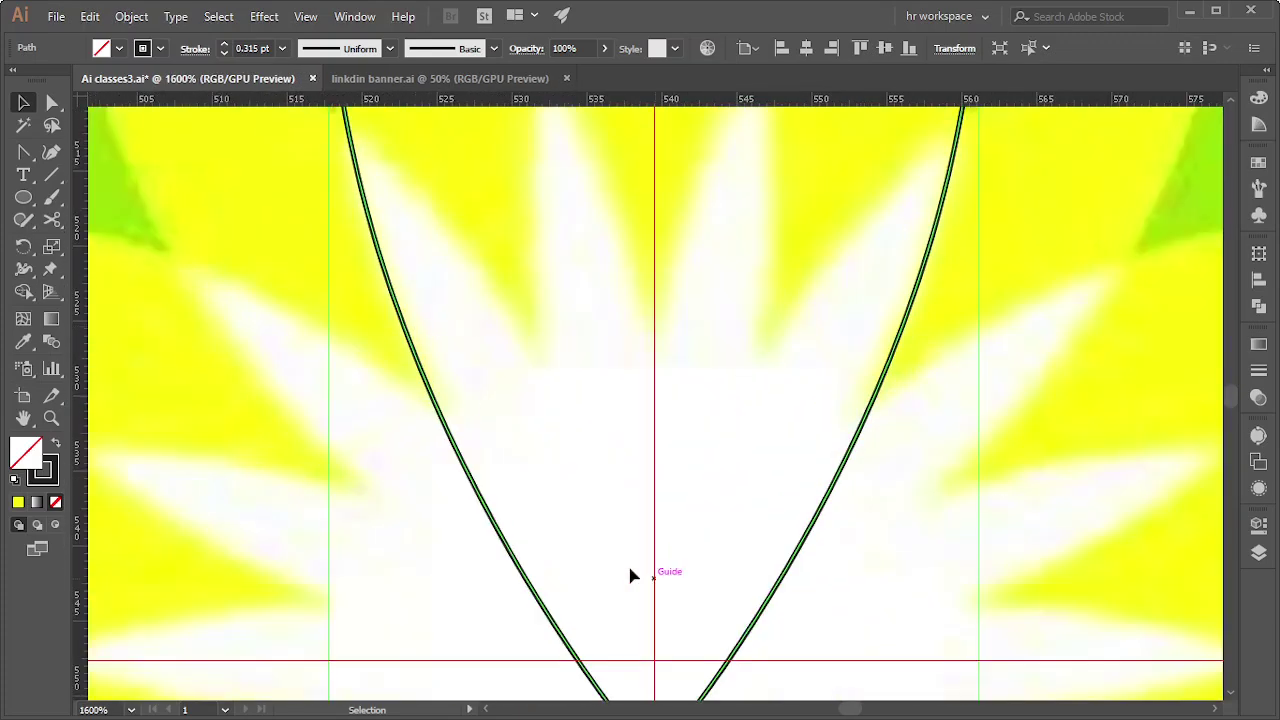
{"action": "scroll", "coordinate": [560, 490], "scroll_direction": "down", "scroll_amount": 1, "text": "alt"}
{"action": "scroll", "coordinate": [622, 662], "scroll_direction": "down", "scroll_amount": 1}
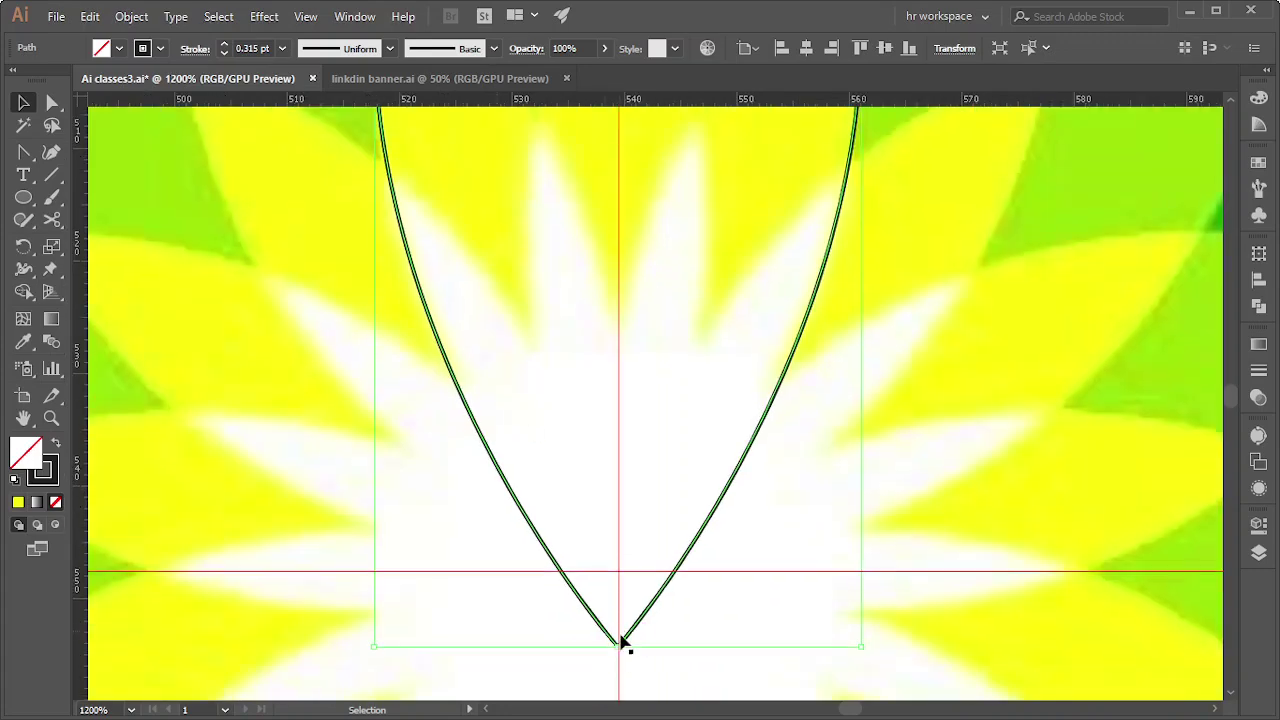
{"action": "left_click_drag", "start_coordinate": [620, 648], "coordinate": [623, 643]}
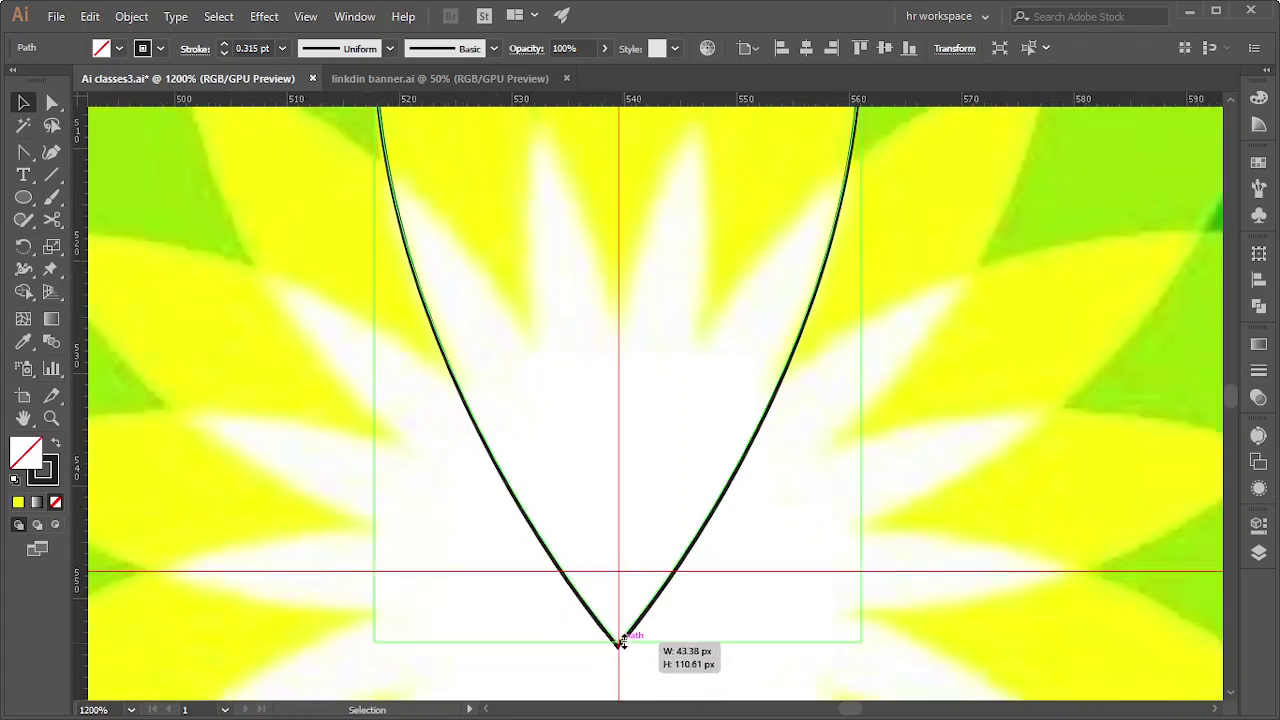
{"action": "scroll", "coordinate": [620, 452], "scroll_direction": "up", "scroll_amount": 3}
{"action": "scroll", "coordinate": [620, 450], "scroll_direction": "up", "scroll_amount": 3}
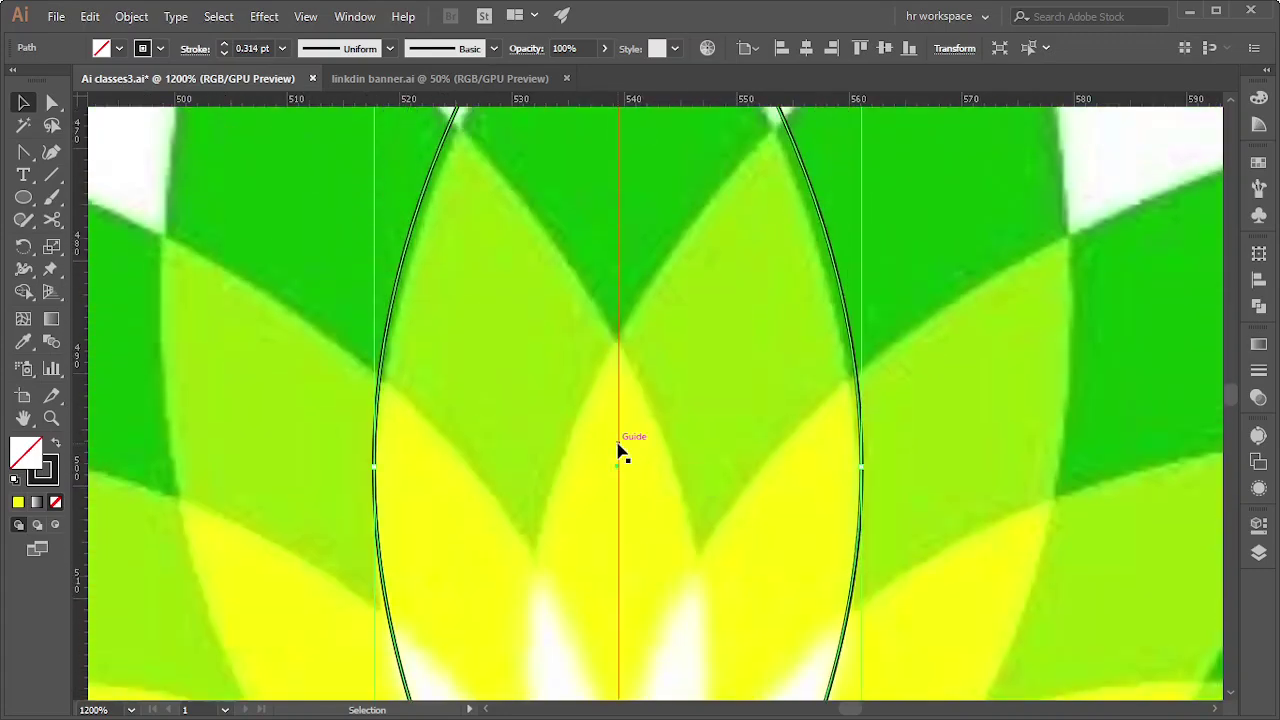
{"action": "scroll", "coordinate": [623, 449], "scroll_direction": "up", "scroll_amount": 2}
{"action": "scroll", "coordinate": [674, 263], "scroll_direction": "up", "scroll_amount": 3}
{"action": "scroll", "coordinate": [737, 206], "scroll_direction": "up", "scroll_amount": 2}
{"action": "scroll", "coordinate": [700, 230], "scroll_direction": "down", "scroll_amount": 2}
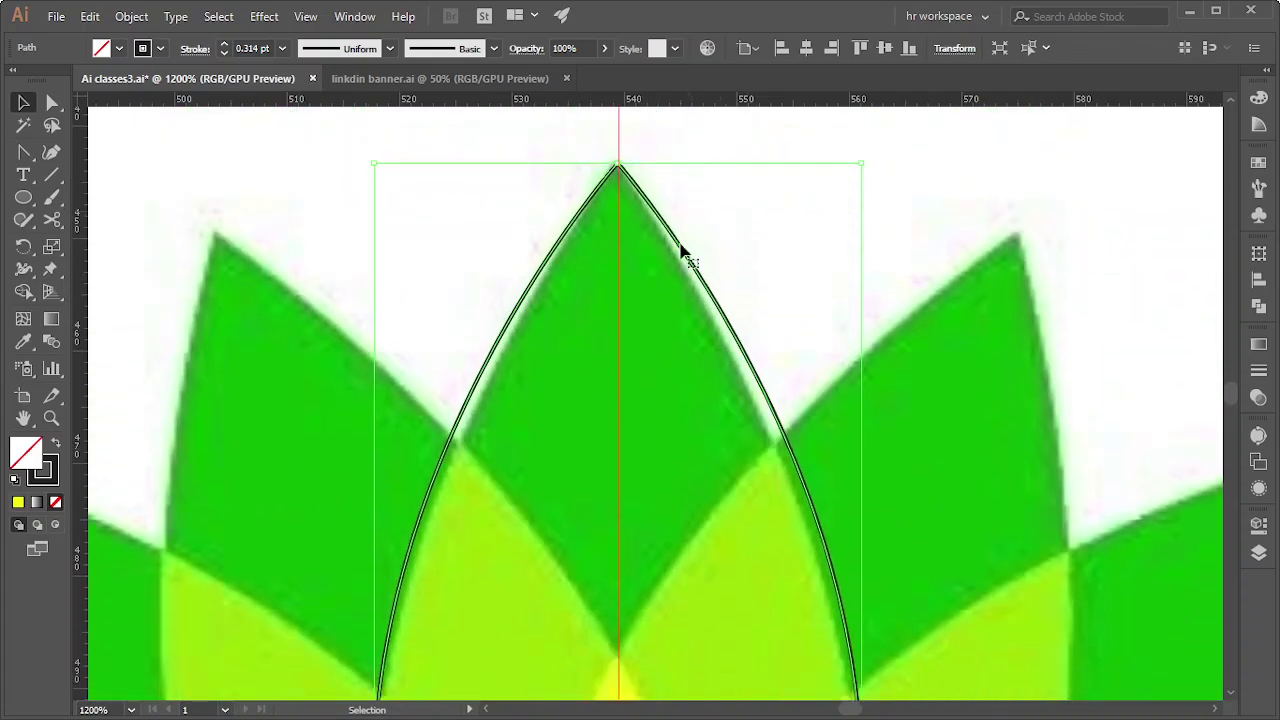
{"action": "scroll", "coordinate": [560, 280], "scroll_direction": "down", "scroll_amount": 2}
{"action": "scroll", "coordinate": [560, 295], "scroll_direction": "down", "scroll_amount": 3}
{"action": "scroll", "coordinate": [440, 347], "scroll_direction": "down", "scroll_amount": 1, "text": "alt"}
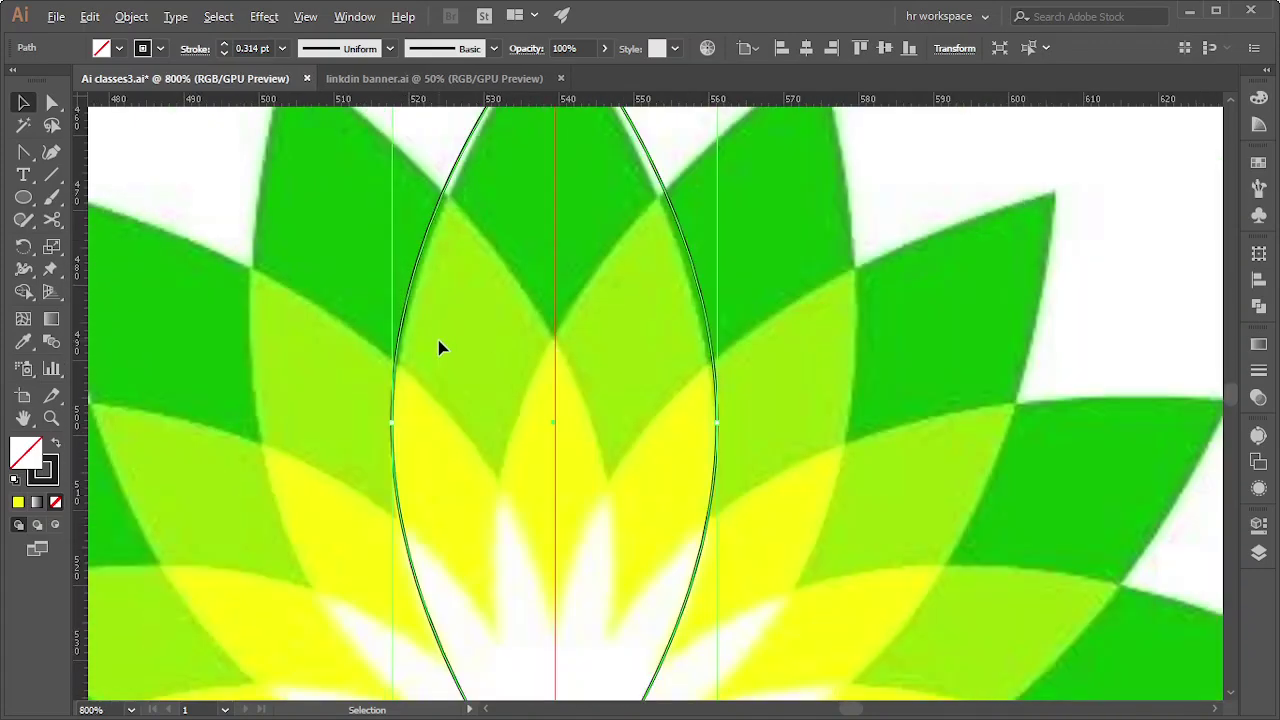
Nudge the petal's left and right side anchors down three steps
{"action": "left_click", "coordinate": [52, 102]}
{"action": "left_click", "coordinate": [397, 430]}
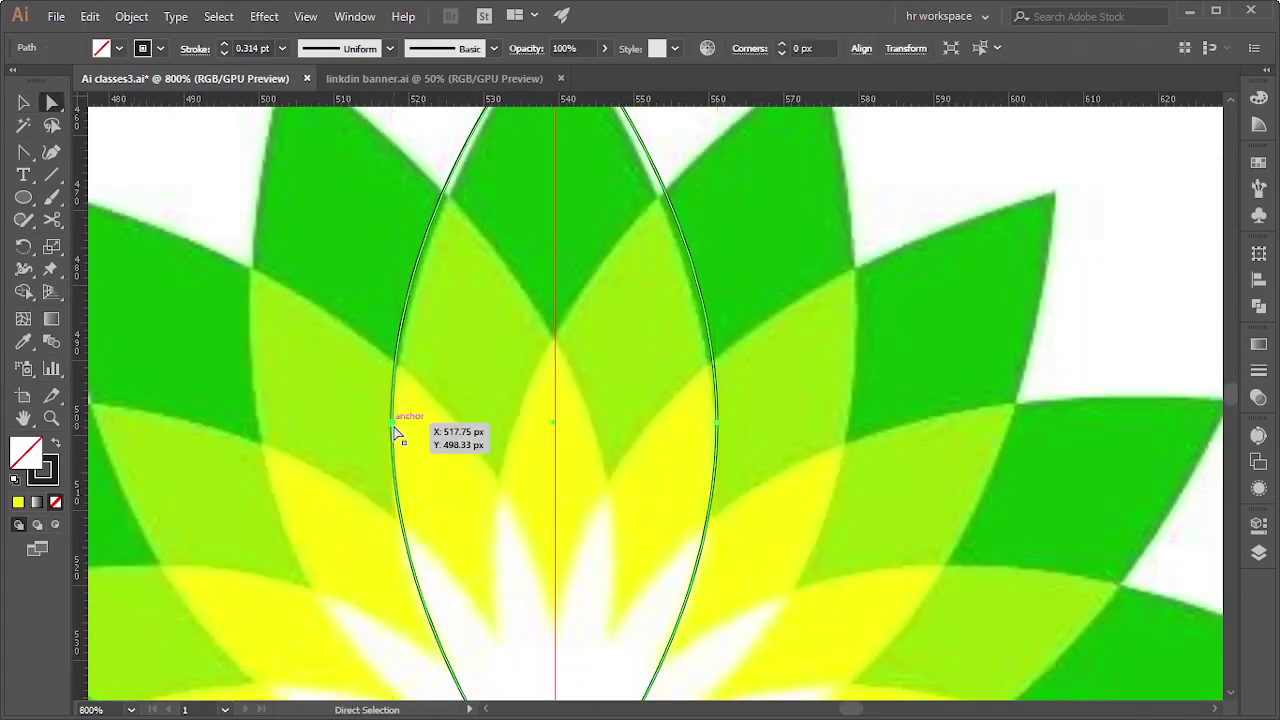
{"action": "left_click", "coordinate": [720, 424], "text": "shift"}
{"action": "key", "text": "Down"}
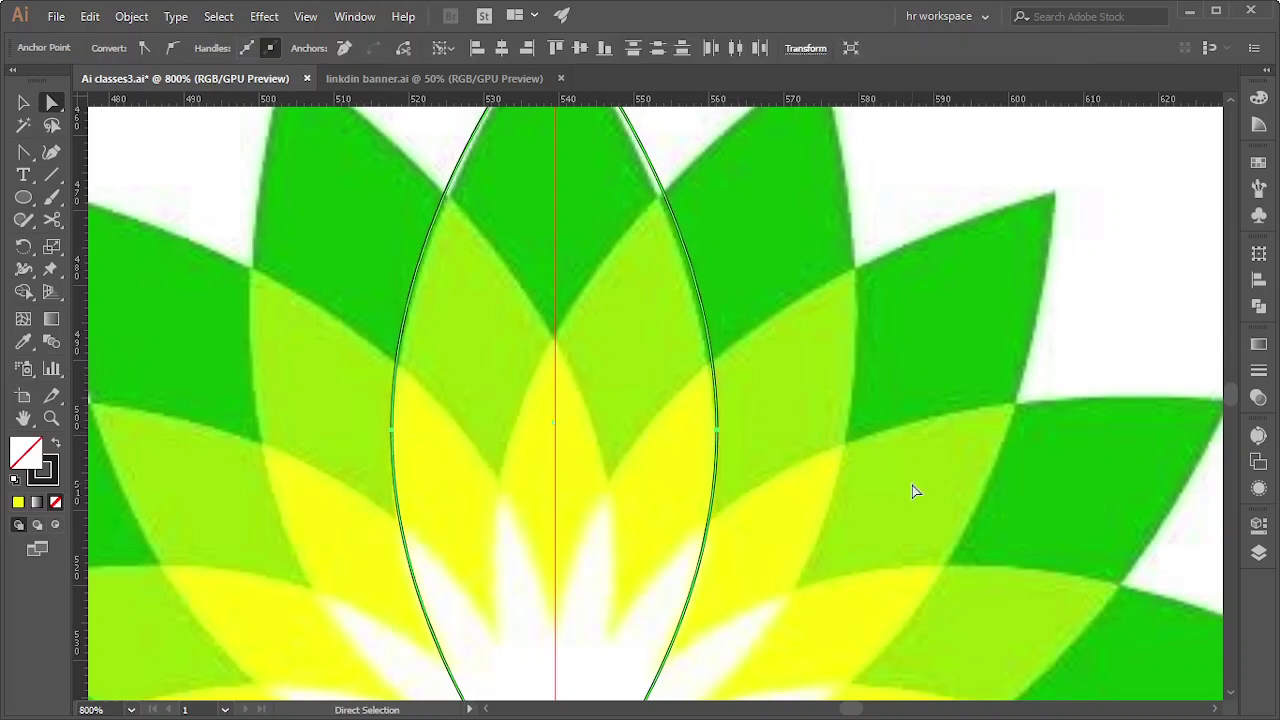
{"action": "key", "text": "Down"}
{"action": "key", "text": "Down"}
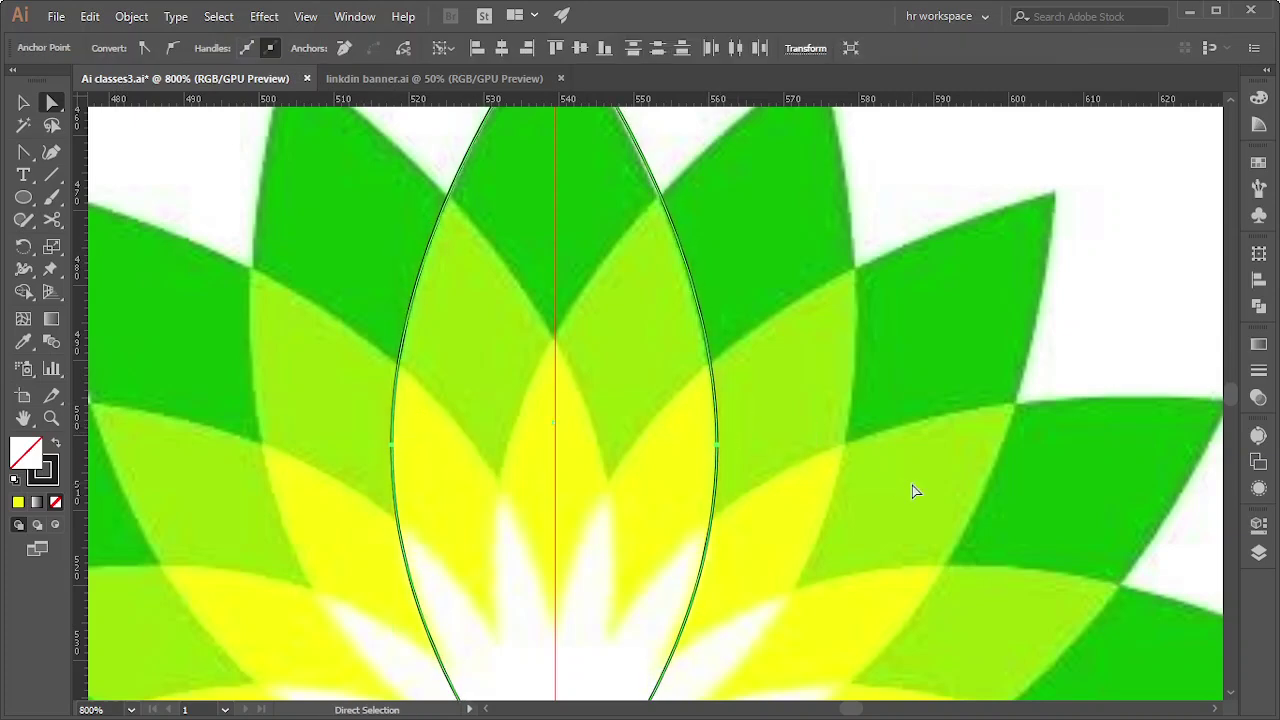
{"action": "key", "text": "Down"}
{"action": "key", "text": "Down"}
{"action": "key", "text": "Down"}
Nudge the petal's bottom tip anchor until it rests at the guides' crossing
{"action": "scroll", "coordinate": [913, 491], "scroll_direction": "down", "scroll_amount": 3}
{"action": "scroll", "coordinate": [920, 543], "scroll_direction": "down", "scroll_amount": 2}
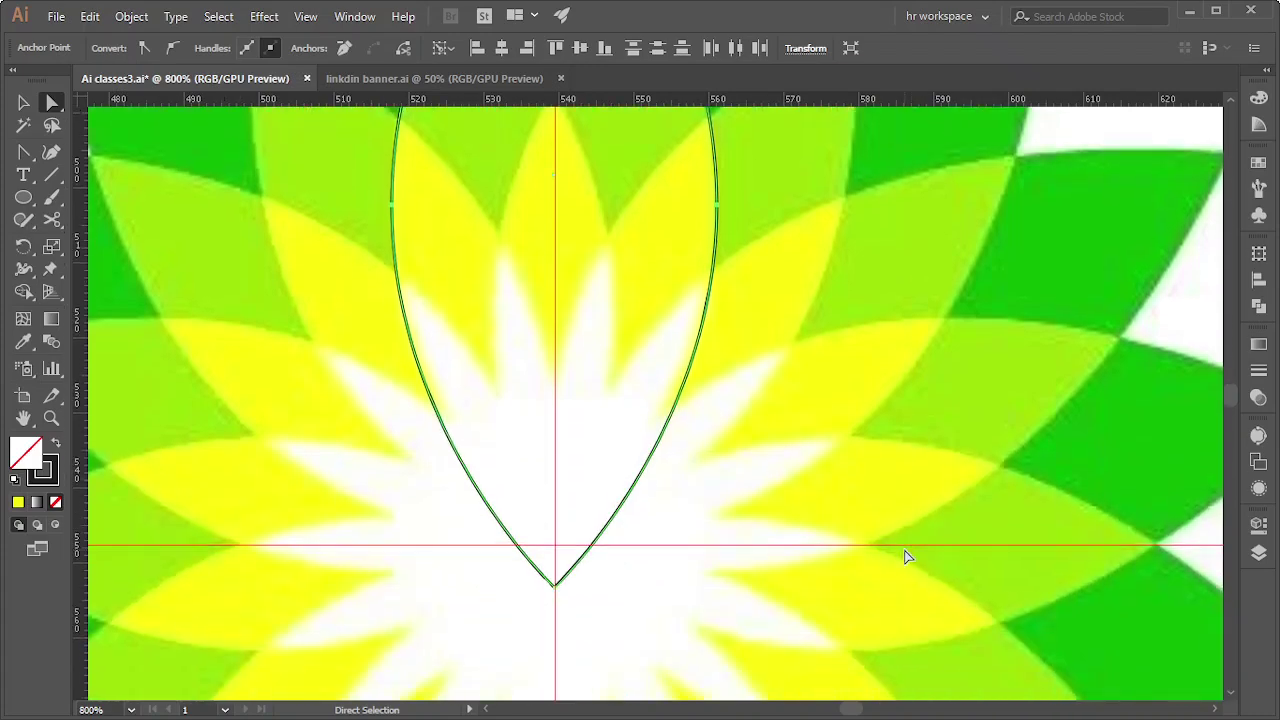
{"action": "scroll", "coordinate": [451, 363], "scroll_direction": "up", "scroll_amount": 3, "text": "alt"}
{"action": "scroll", "coordinate": [640, 463], "scroll_direction": "up", "scroll_amount": 2, "text": "alt"}
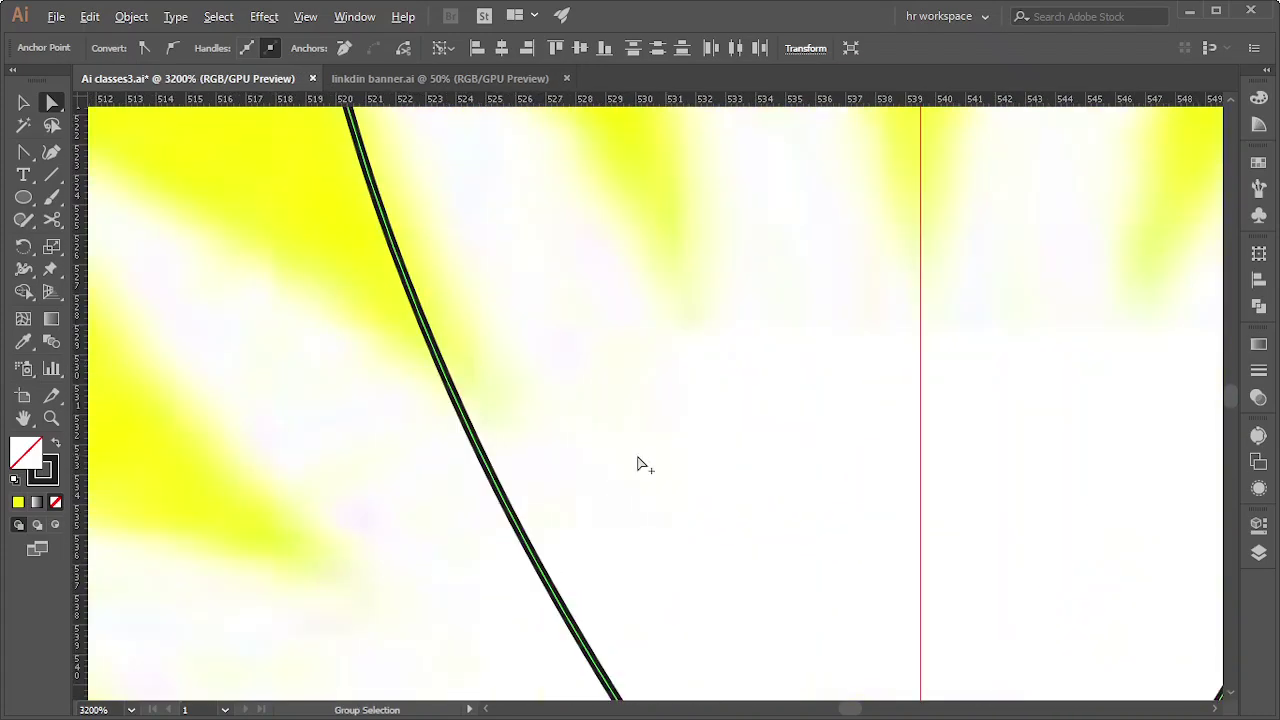
{"action": "scroll", "coordinate": [640, 463], "scroll_direction": "down", "scroll_amount": 5, "text": "alt"}
{"action": "scroll", "coordinate": [851, 479], "scroll_direction": "up", "scroll_amount": 2}
{"action": "scroll", "coordinate": [855, 474], "scroll_direction": "up", "scroll_amount": 3}
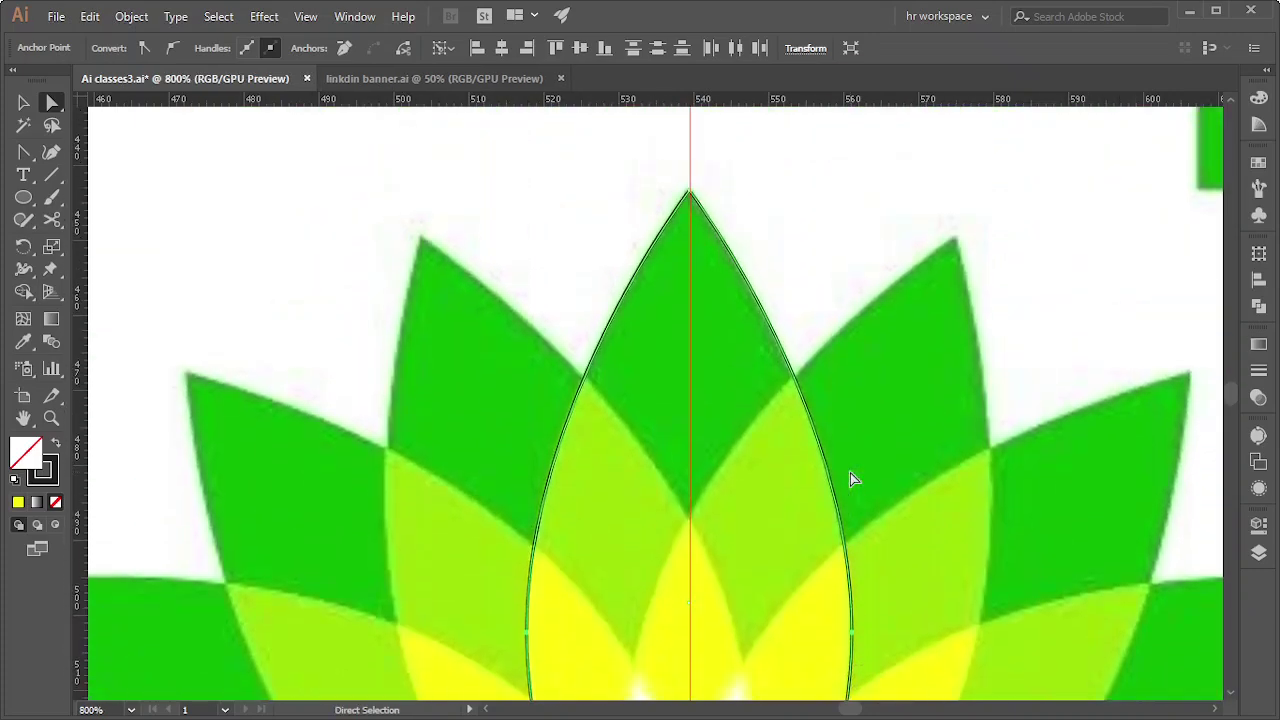
{"action": "scroll", "coordinate": [790, 508], "scroll_direction": "down", "scroll_amount": 6}
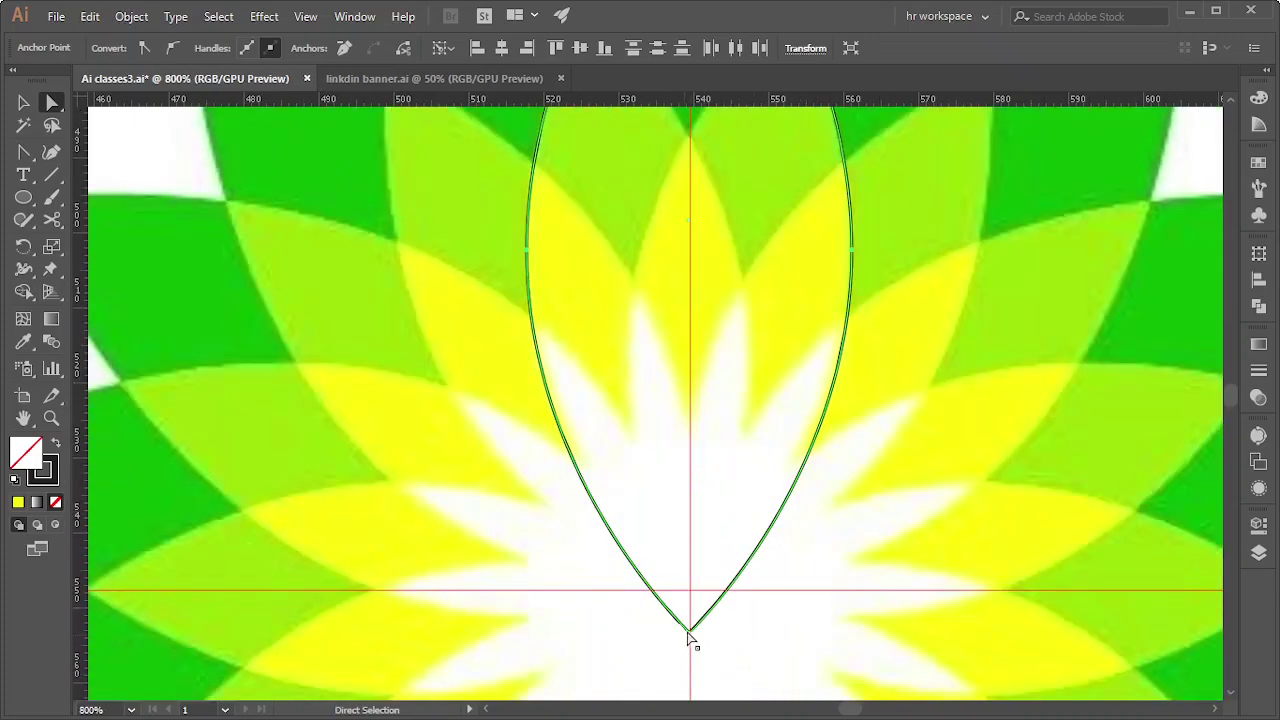
{"action": "left_click", "coordinate": [690, 630]}
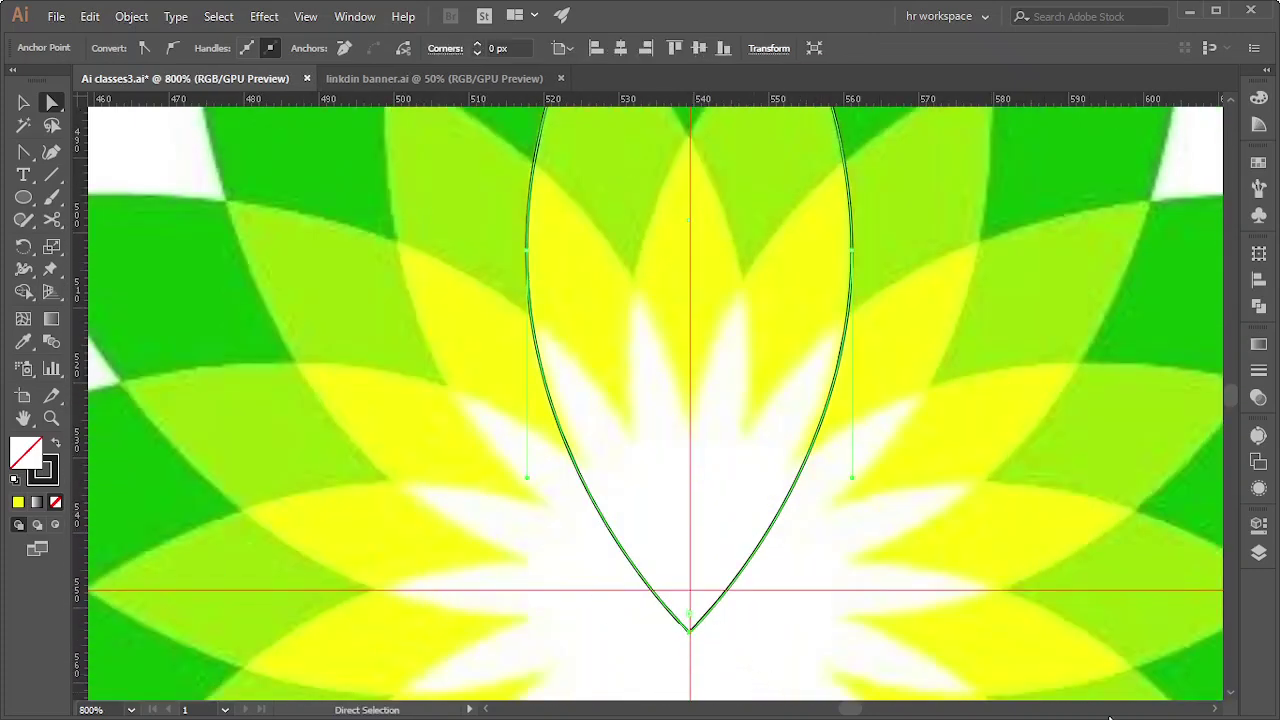
{"action": "key", "text": "Up"}
{"action": "key", "text": "Up"}
{"action": "key", "text": "Up"}
{"action": "key", "text": "Down"}
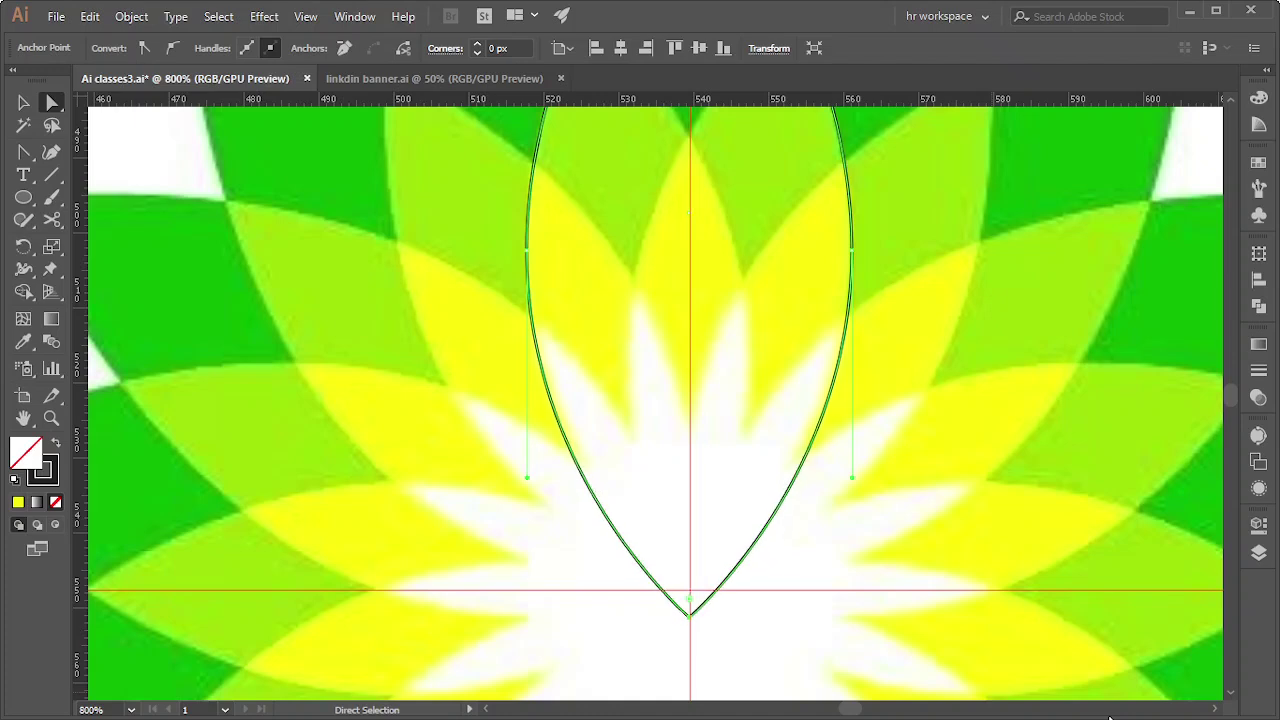
{"action": "key", "text": "Up"}
{"action": "key", "text": "Up"}
{"action": "key", "text": "Up"}
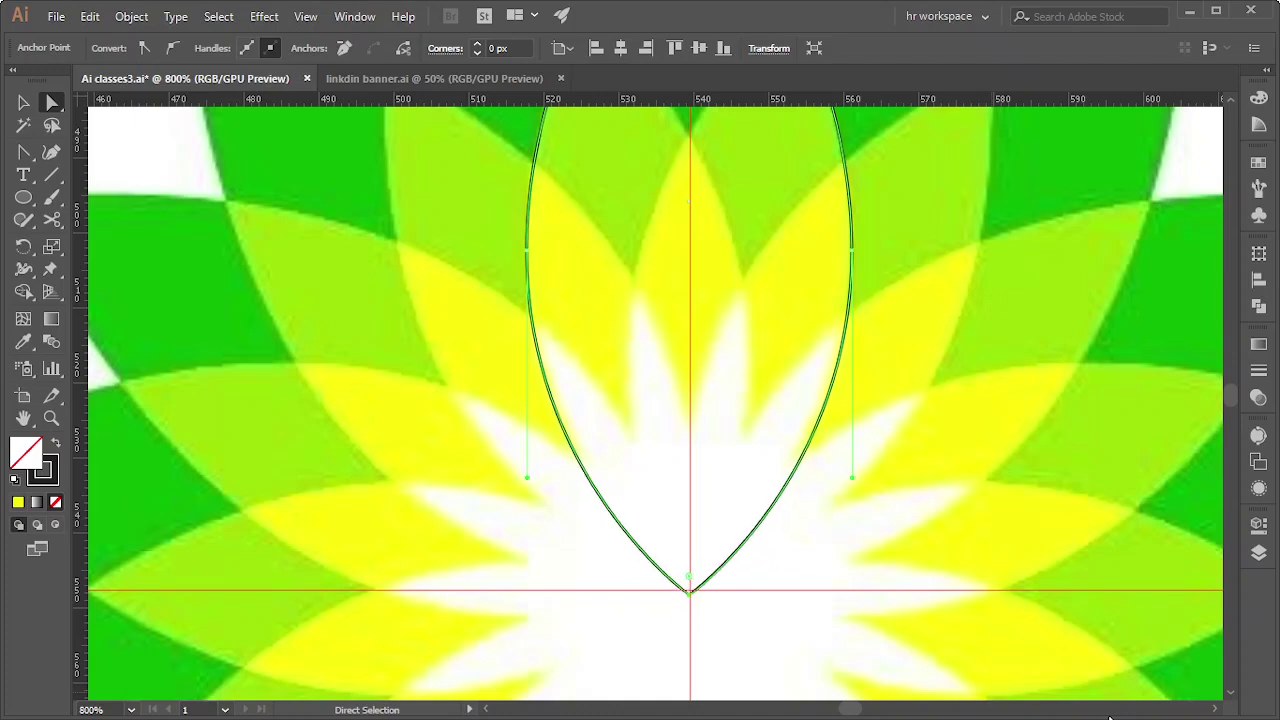
{"action": "key", "text": "Up"}
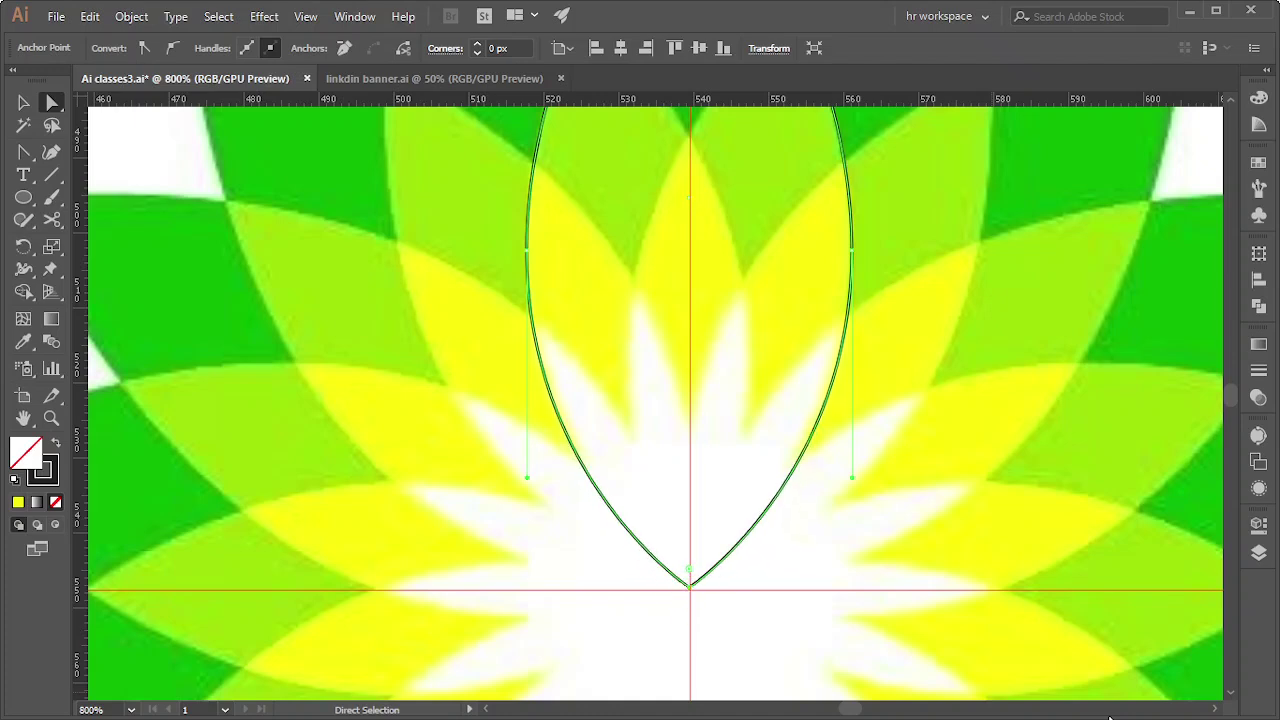
{"action": "key", "text": "Down"}
{"action": "key", "text": "Down"}
{"action": "key", "text": "Down"}
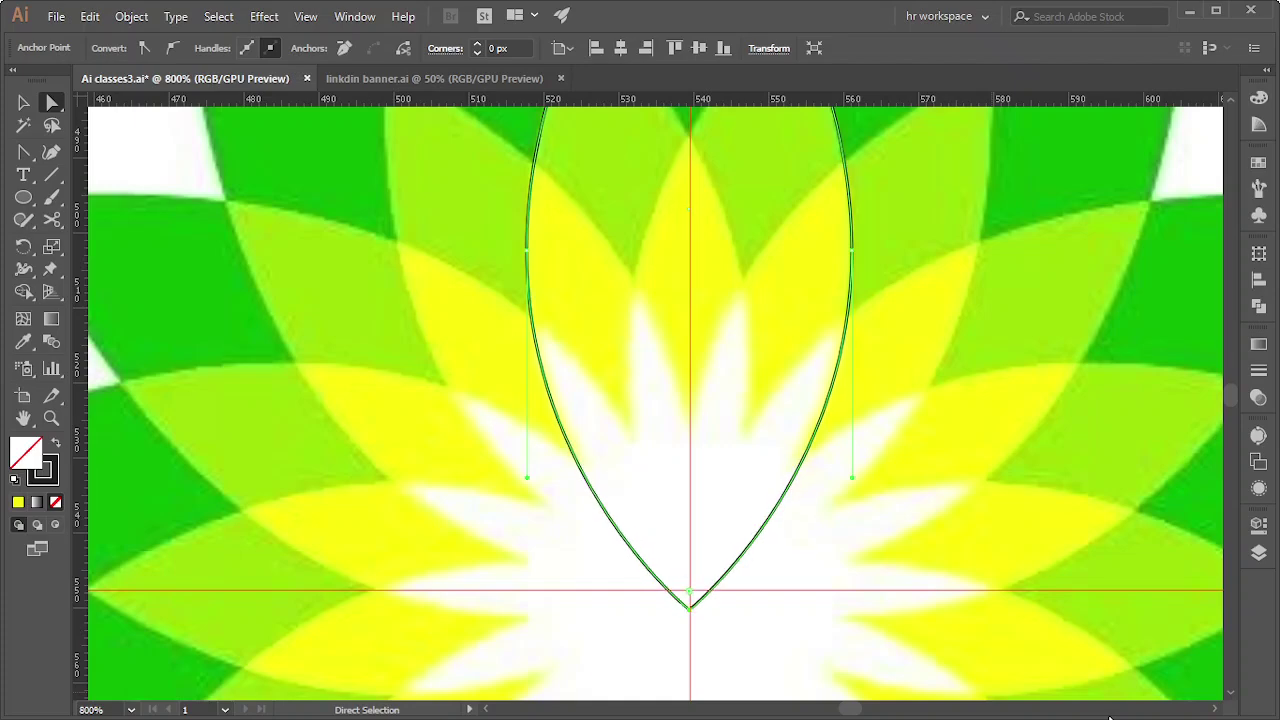
{"action": "key", "text": "Down"}
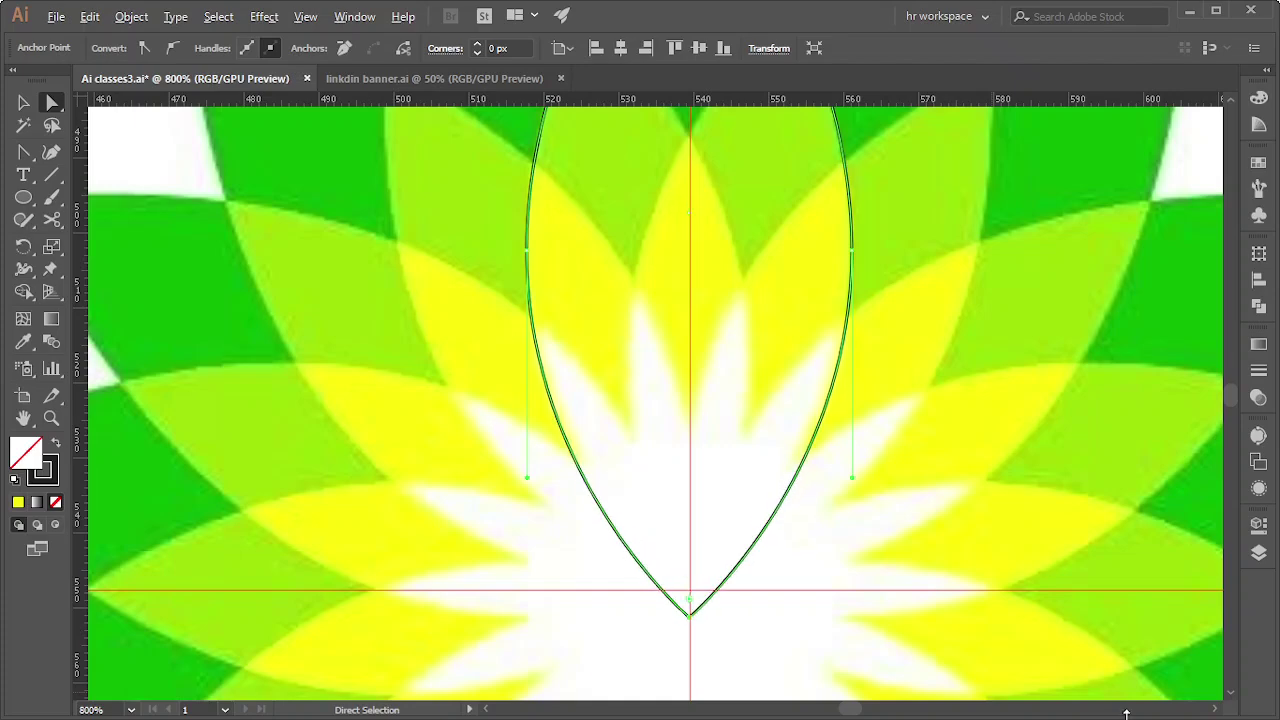
{"action": "scroll", "coordinate": [1126, 714], "scroll_direction": "down", "scroll_amount": 2}
{"action": "scroll", "coordinate": [960, 589], "scroll_direction": "down", "scroll_amount": 3}
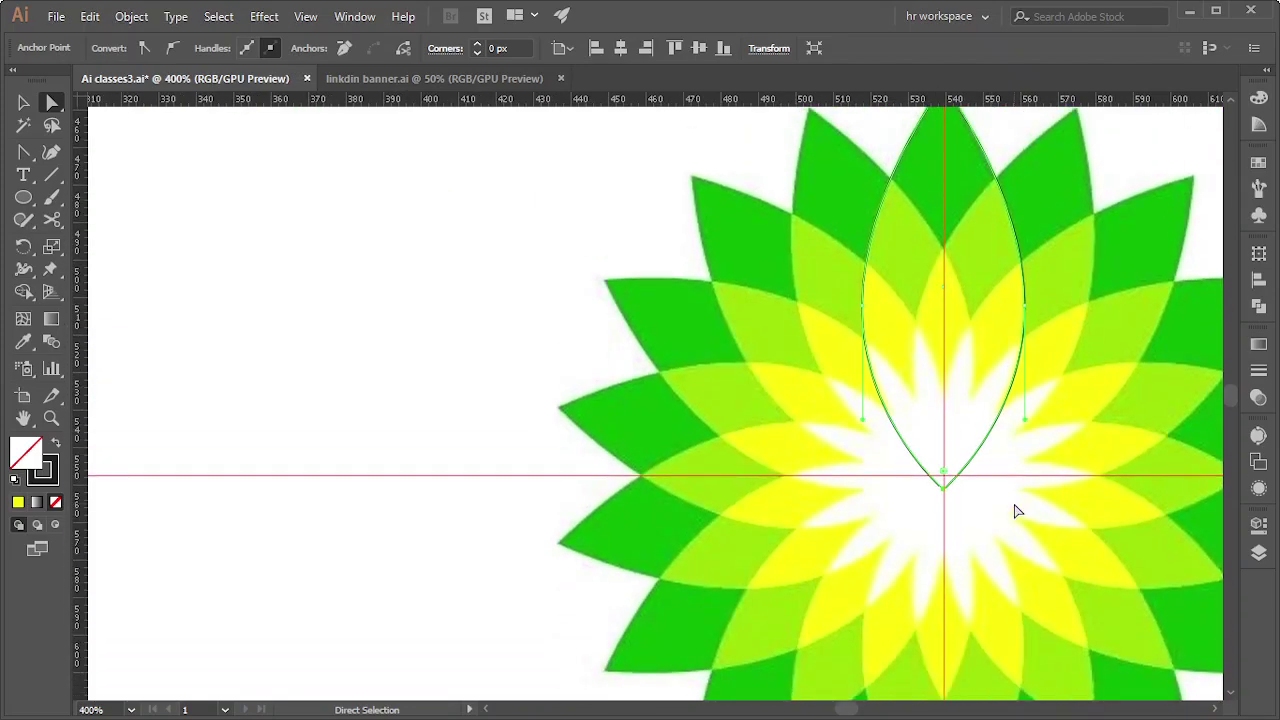
{"action": "scroll", "coordinate": [936, 520], "scroll_direction": "up", "scroll_amount": 1}
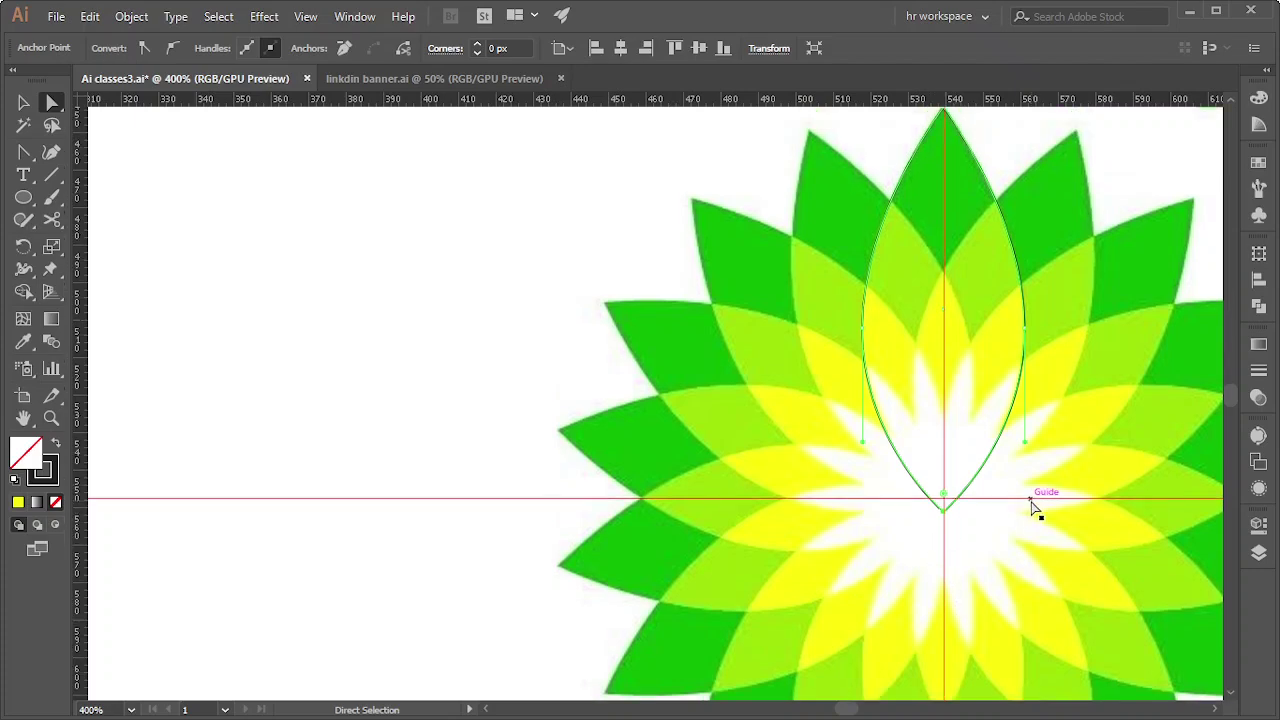
Undo an accidental deletion of part of the petal and zoom back out
{"action": "left_click", "coordinate": [23, 102]}
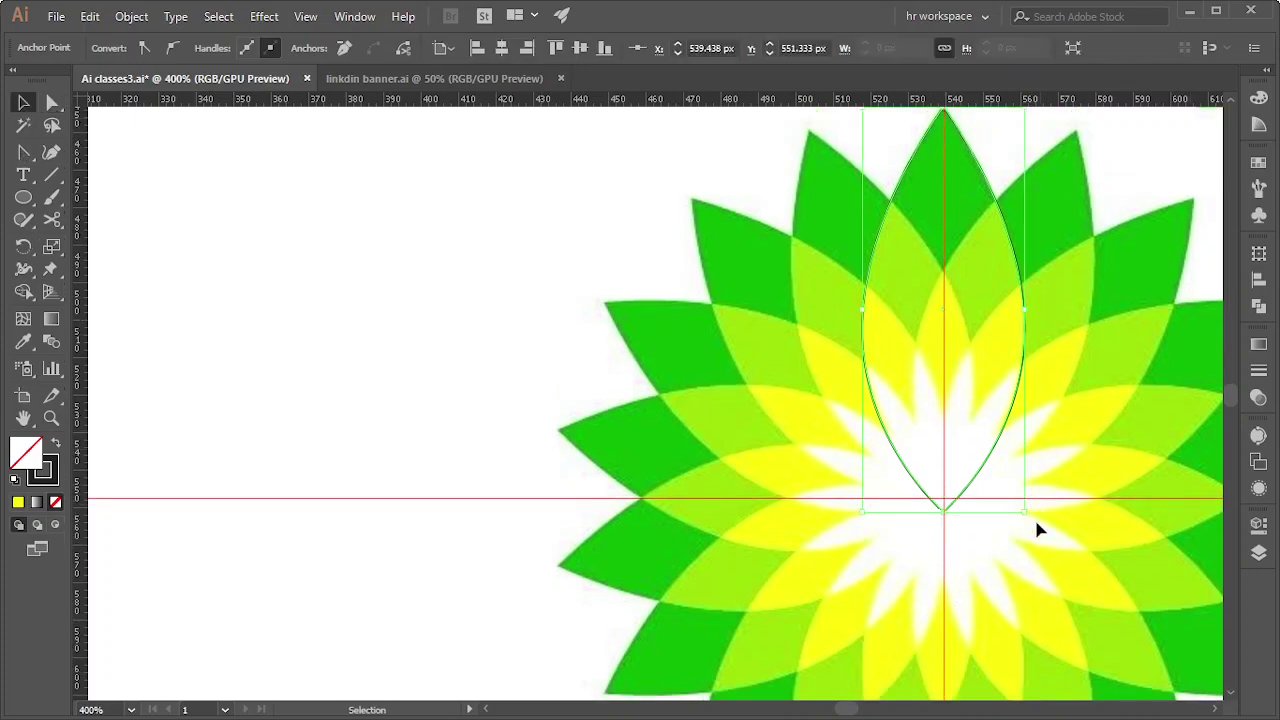
{"action": "scroll", "coordinate": [1034, 371], "scroll_direction": "up", "scroll_amount": 1}
{"action": "scroll", "coordinate": [1034, 368], "scroll_direction": "up", "scroll_amount": 2}
{"action": "scroll", "coordinate": [1034, 366], "scroll_direction": "up", "scroll_amount": 1}
{"action": "scroll", "coordinate": [1036, 362], "scroll_direction": "down", "scroll_amount": 2}
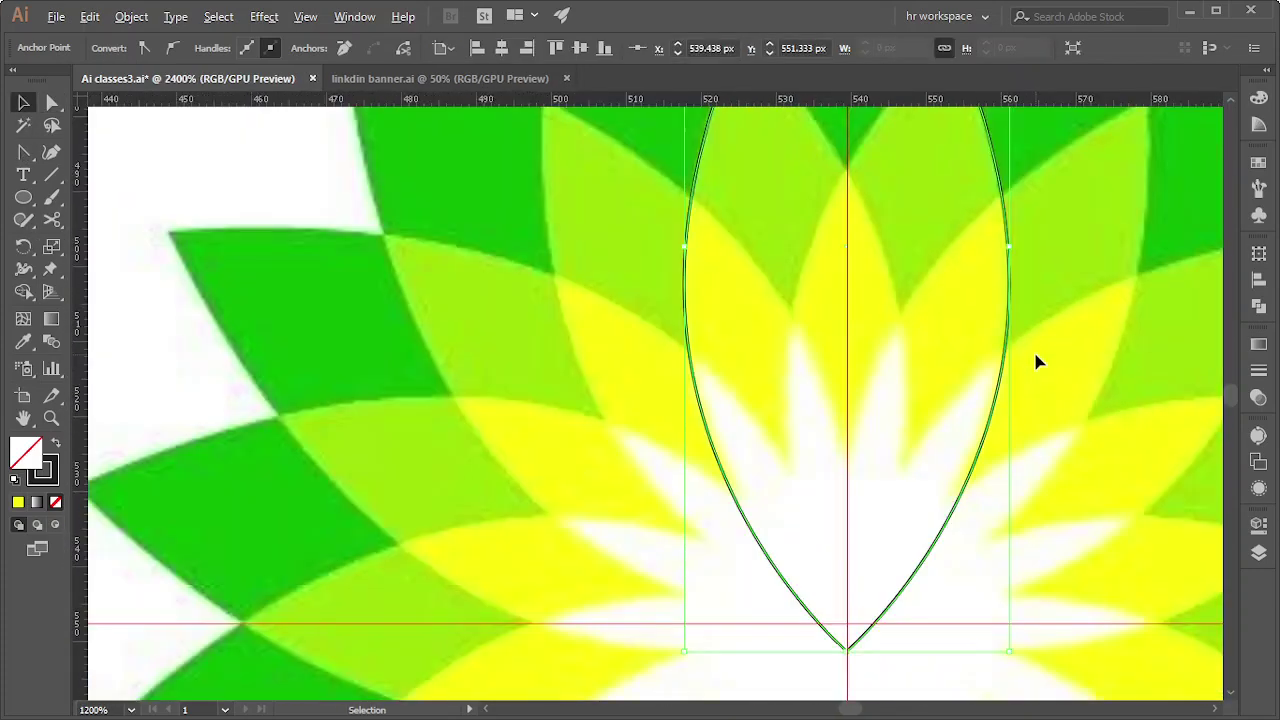
{"action": "scroll", "coordinate": [897, 549], "scroll_direction": "down", "scroll_amount": 1}
{"action": "scroll", "coordinate": [1030, 440], "scroll_direction": "up", "scroll_amount": 3}
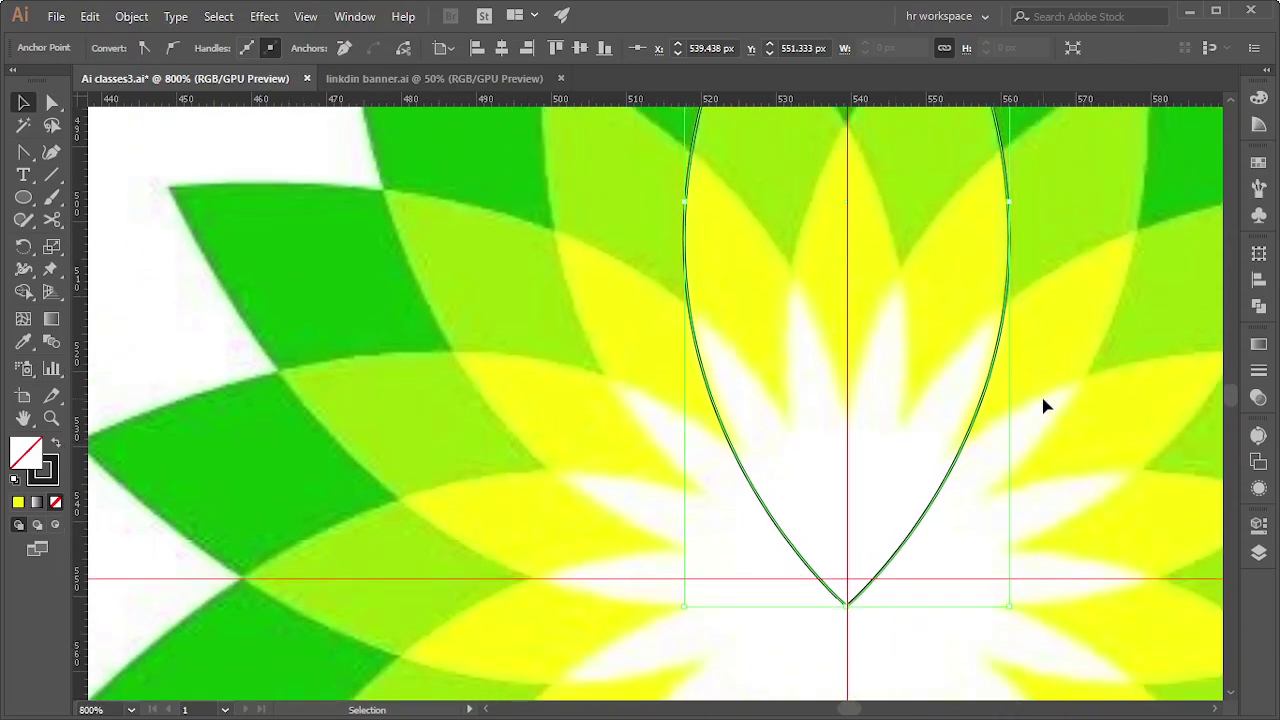
{"action": "scroll", "coordinate": [1045, 405], "scroll_direction": "up", "scroll_amount": 3}
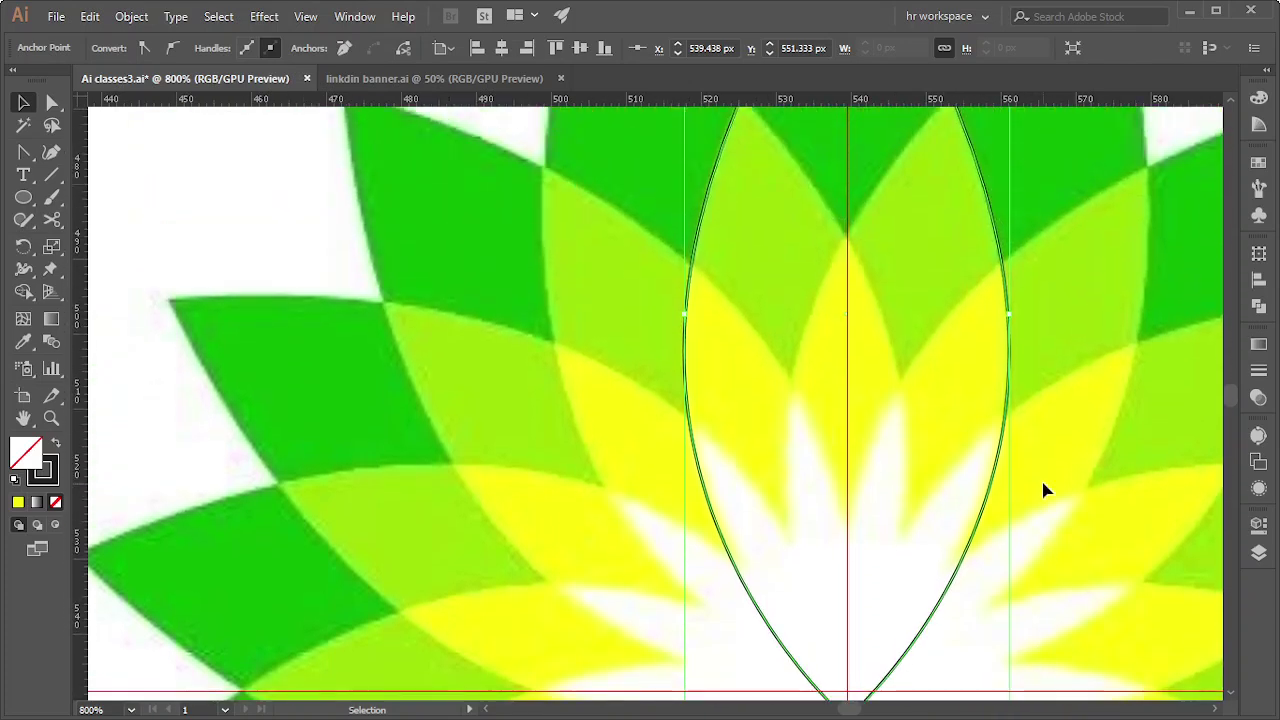
{"action": "key", "text": "Delete"}
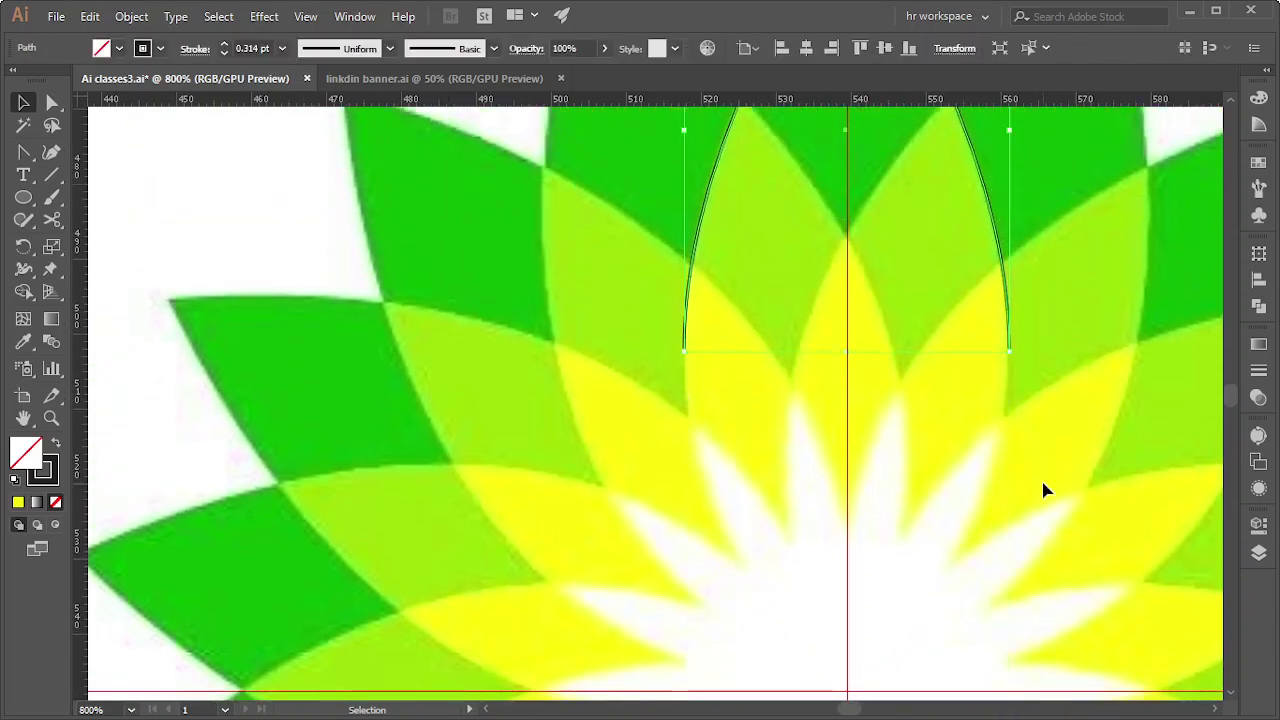
{"action": "key", "text": "ctrl+z"}
{"action": "key", "text": "ctrl+minus"}
{"action": "key", "text": "ctrl+minus"}
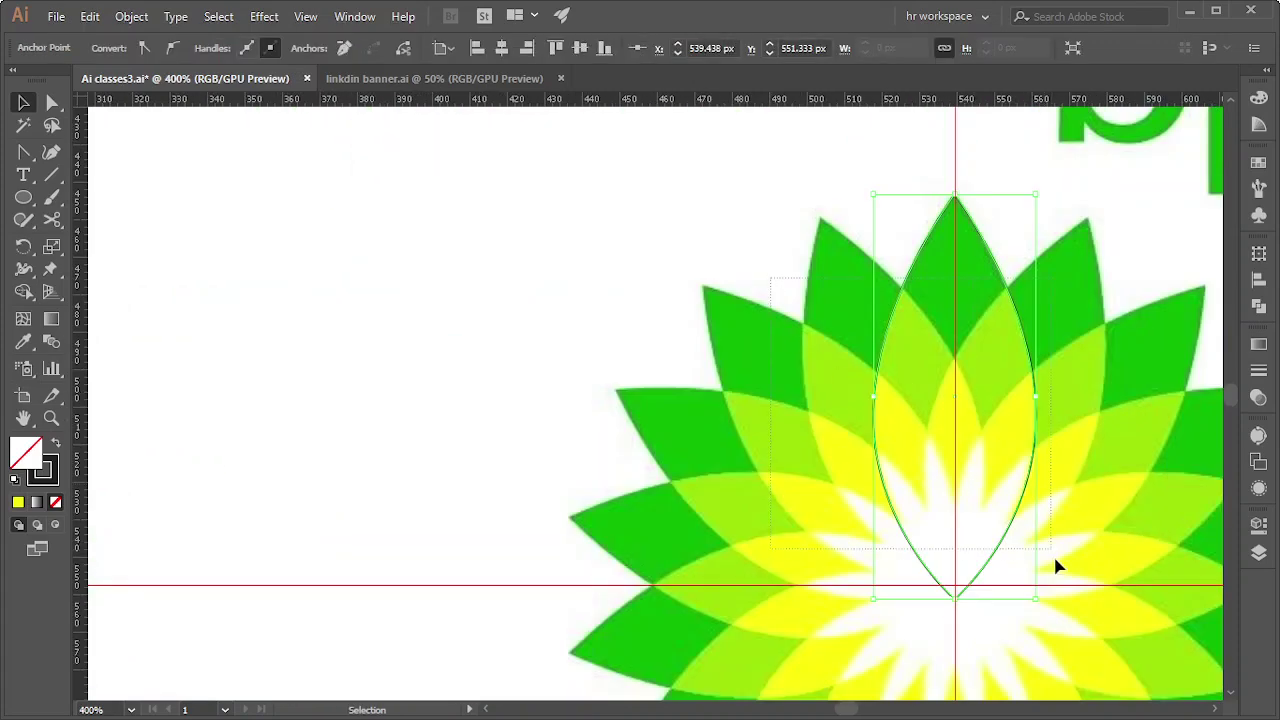
Lock the guides from the canvas context menu
{"action": "key", "text": "ctrl+a"}
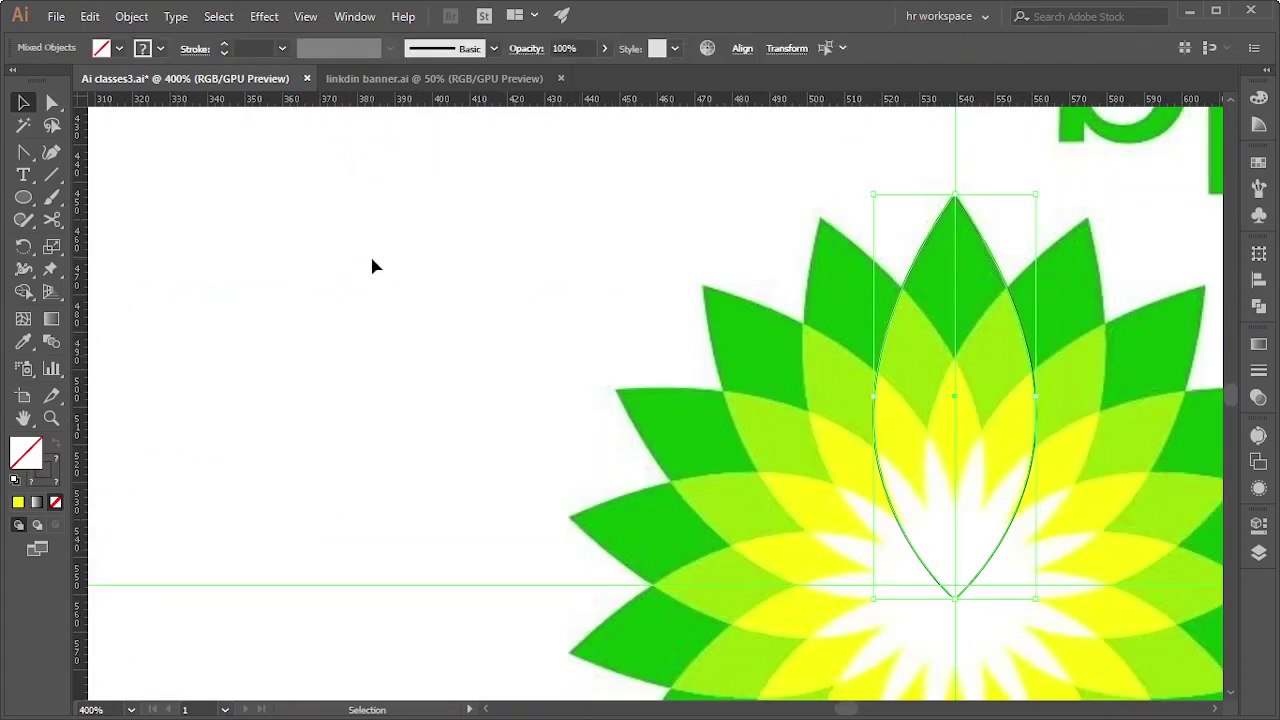
{"action": "left_click", "coordinate": [372, 266]}
{"action": "right_click", "coordinate": [372, 266]}
{"action": "left_click", "coordinate": [455, 429]}
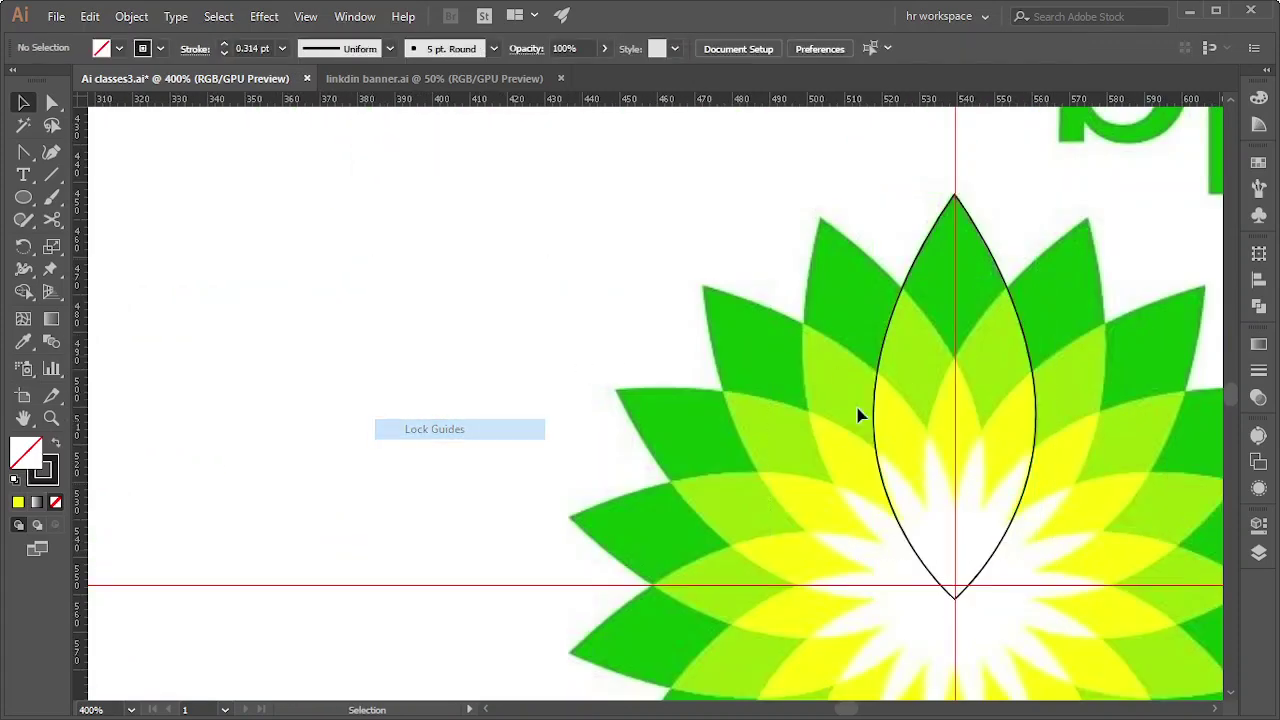
Set the petal outline aside beside the logo's right edge on the horizontal guide
{"action": "mouse_move", "coordinate": [651, 214]}
{"action": "left_mouse_down"}
{"action": "mouse_move", "coordinate": [1020, 571]}
{"action": "mouse_move", "coordinate": [890, 677]}
{"action": "left_mouse_up"}
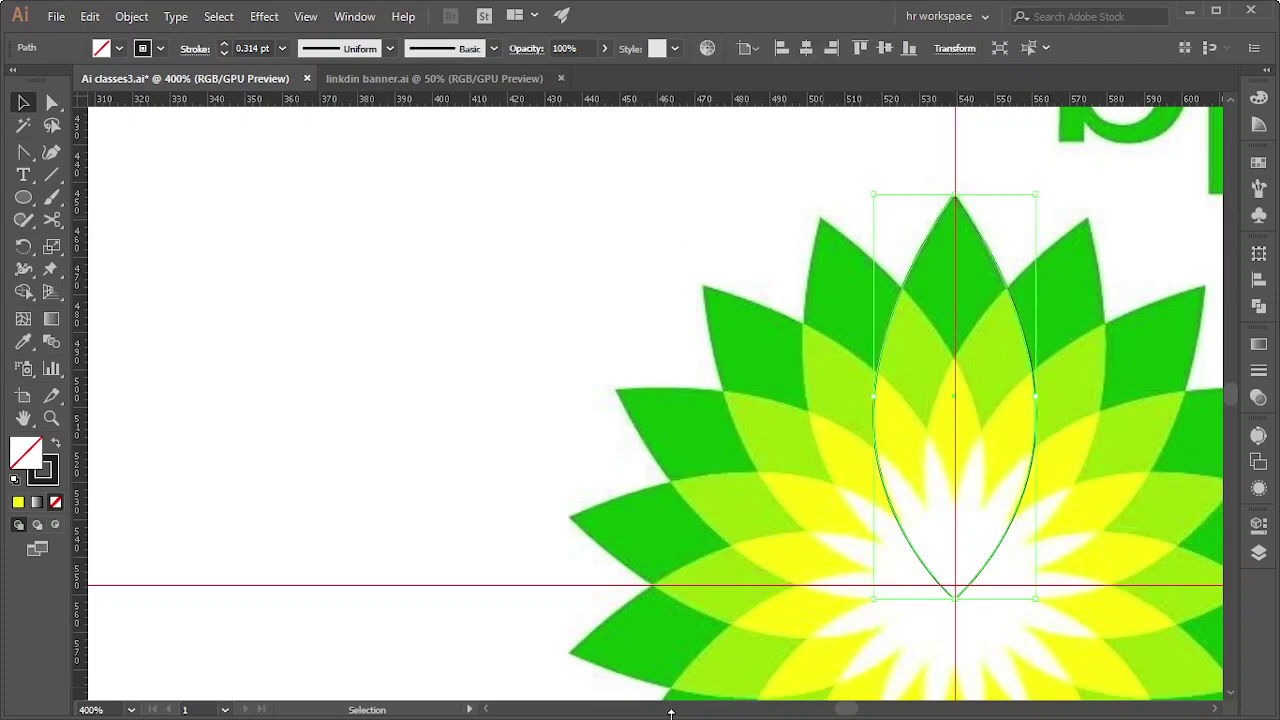
{"action": "key", "text": "Delete"}
{"action": "key", "text": "ctrl+z"}
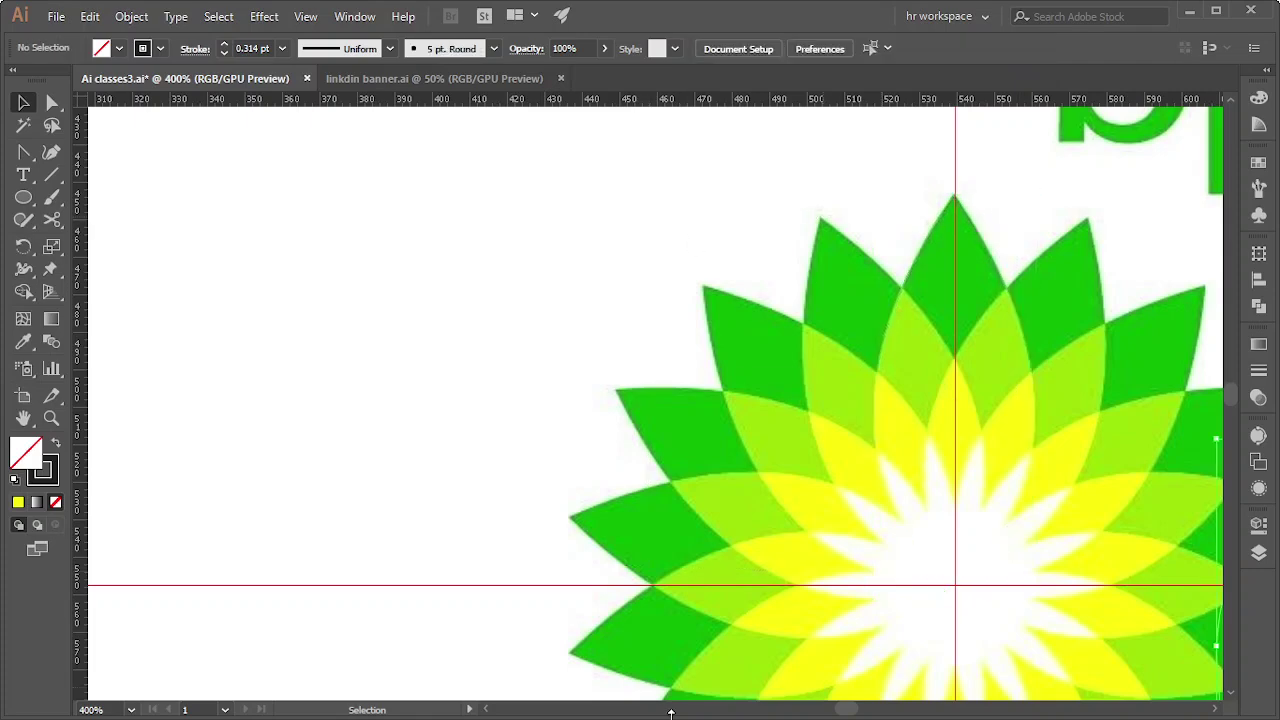
{"action": "scroll", "coordinate": [675, 690], "scroll_direction": "down", "scroll_amount": 3, "text": "alt"}
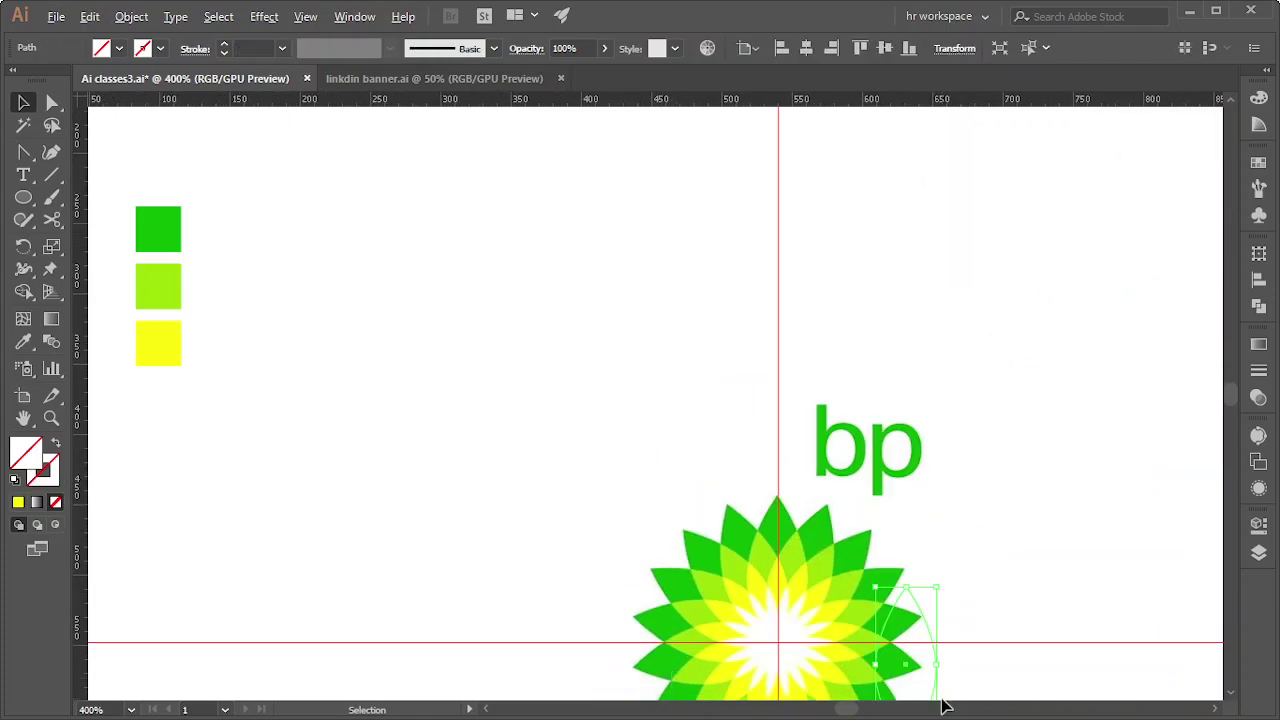
{"action": "scroll", "coordinate": [945, 705], "scroll_direction": "down", "scroll_amount": 3}
{"action": "scroll", "coordinate": [940, 555], "scroll_direction": "up", "scroll_amount": 2, "text": "alt"}
{"action": "scroll", "coordinate": [964, 562], "scroll_direction": "up", "scroll_amount": 3, "text": "alt"}
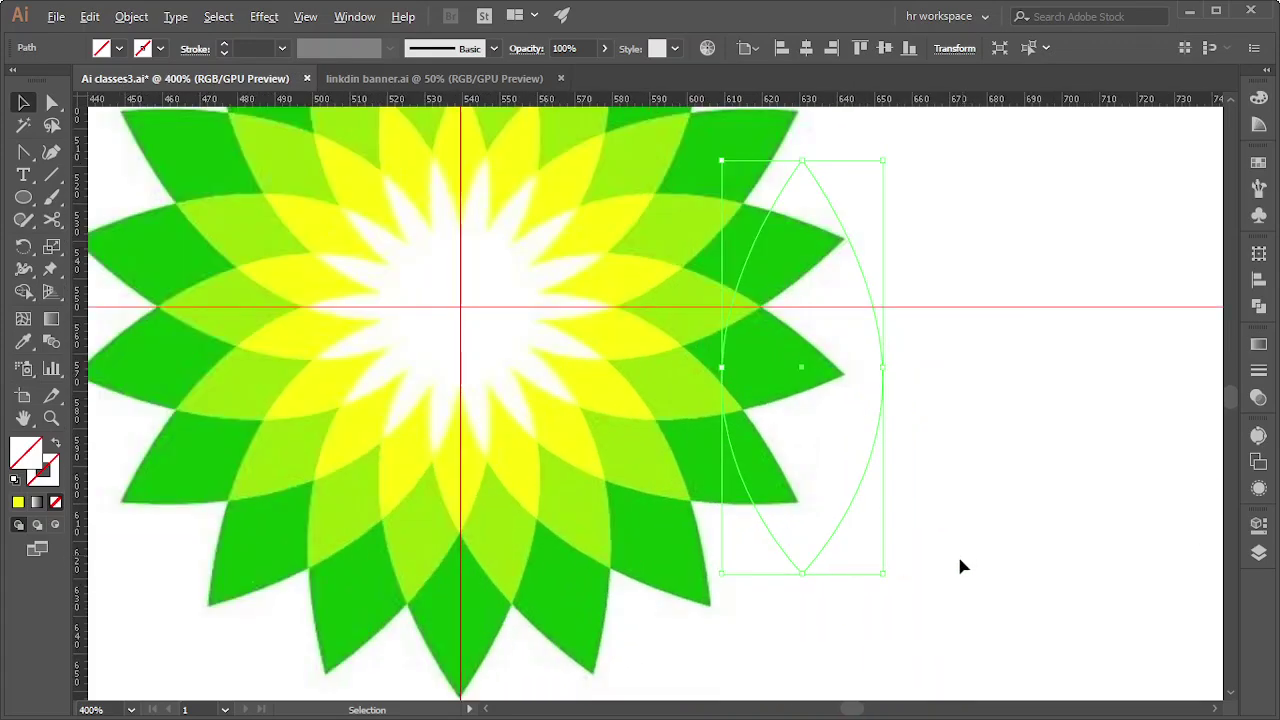
{"action": "scroll", "coordinate": [940, 580], "scroll_direction": "down", "scroll_amount": 2, "text": "alt"}
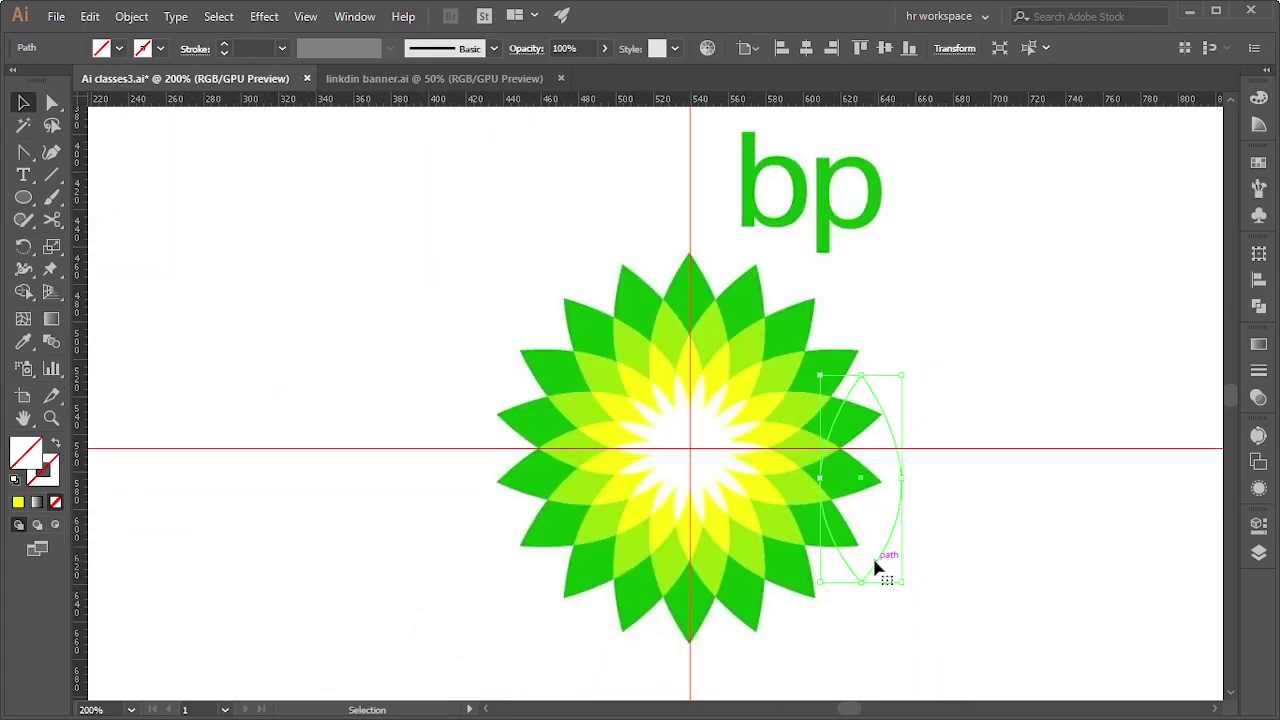
Move the petal outline onto the flower's top centre petal
{"action": "left_click_drag", "start_coordinate": [880, 570], "coordinate": [706, 453]}
{"action": "left_click", "coordinate": [469, 283]}
{"action": "scroll", "coordinate": [681, 257], "scroll_direction": "up", "scroll_amount": 1, "text": "alt"}
{"action": "scroll", "coordinate": [681, 257], "scroll_direction": "up", "scroll_amount": 3, "text": "alt"}
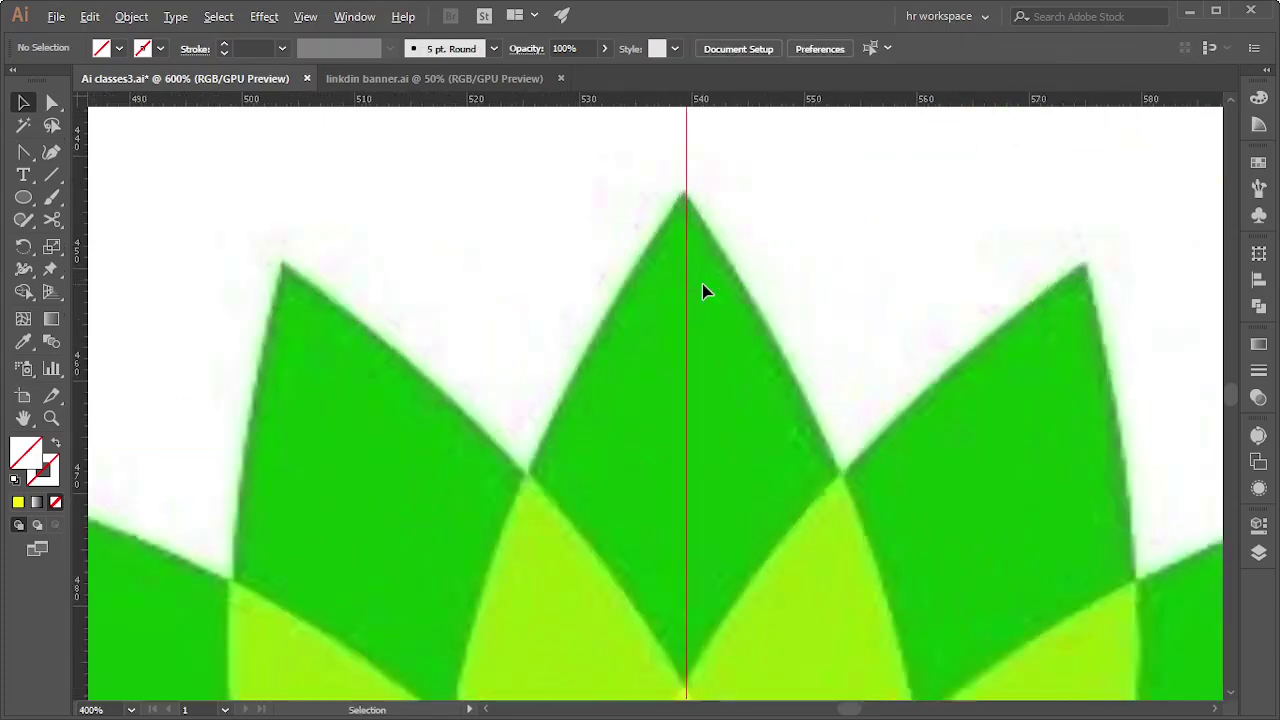
{"action": "scroll", "coordinate": [702, 284], "scroll_direction": "up", "scroll_amount": 3, "text": "alt"}
Give the petal outline a black 0.5 pt stroke
{"action": "left_click", "coordinate": [614, 294]}
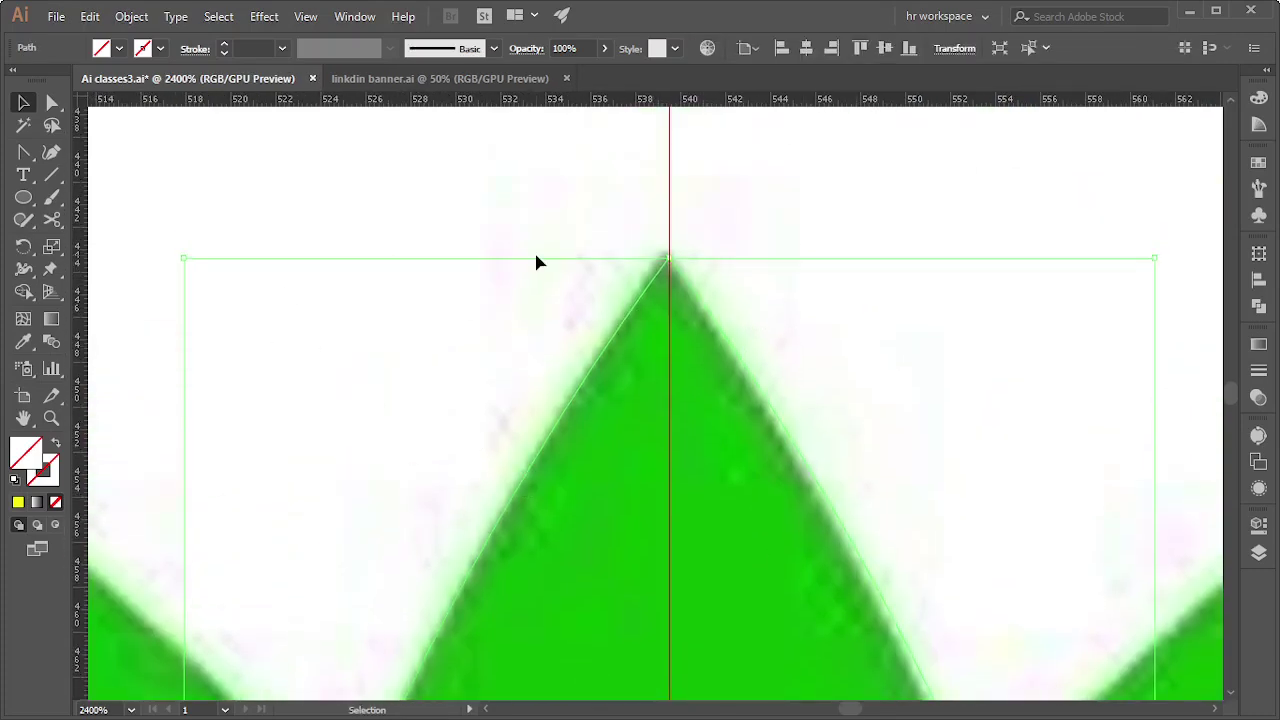
{"action": "left_click", "coordinate": [262, 47]}
{"action": "type", "text": "0.5"}
{"action": "key", "text": "Return"}
{"action": "left_click", "coordinate": [739, 223]}
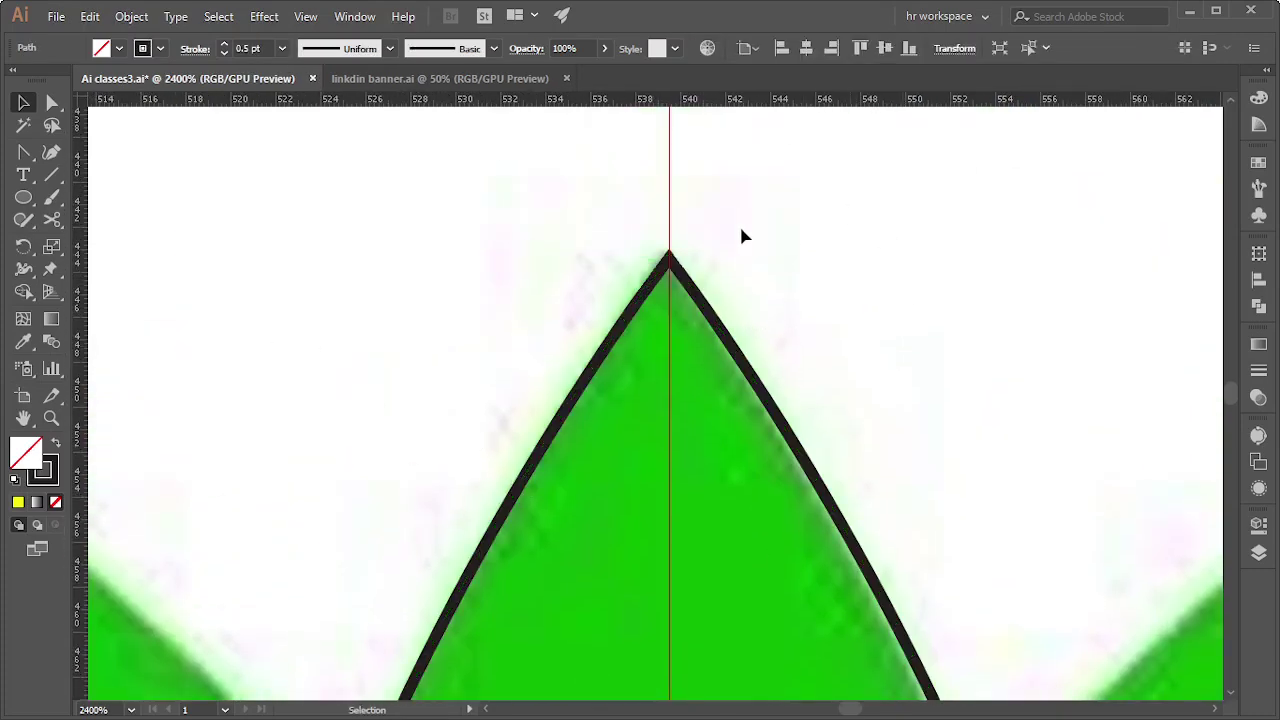
Snap the petal's bottom tip onto the vertical centre guide and zoom to check it
{"action": "left_click_drag", "start_coordinate": [671, 257], "coordinate": [671, 257]}
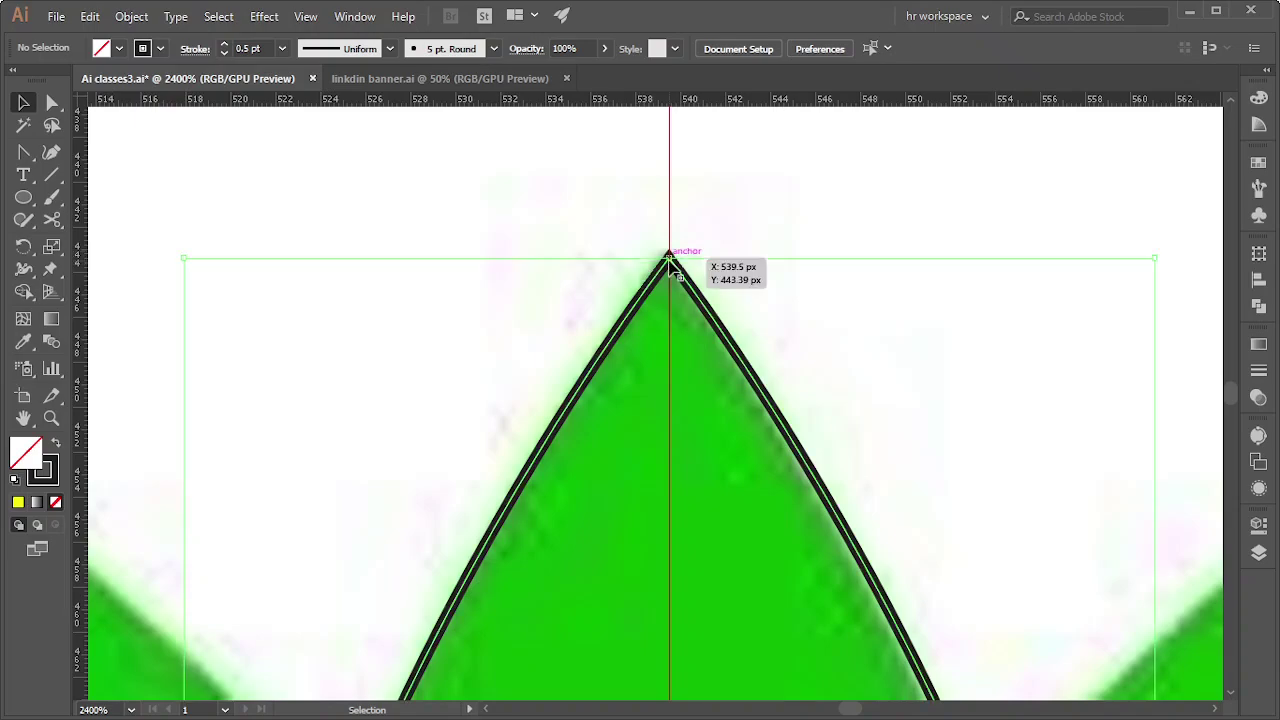
{"action": "left_click", "coordinate": [806, 315]}
{"action": "scroll", "coordinate": [790, 340], "scroll_direction": "down", "scroll_amount": 5, "text": "alt"}
{"action": "scroll", "coordinate": [778, 390], "scroll_direction": "down", "scroll_amount": 3}
{"action": "scroll", "coordinate": [776, 380], "scroll_direction": "up", "scroll_amount": 2, "text": "alt"}
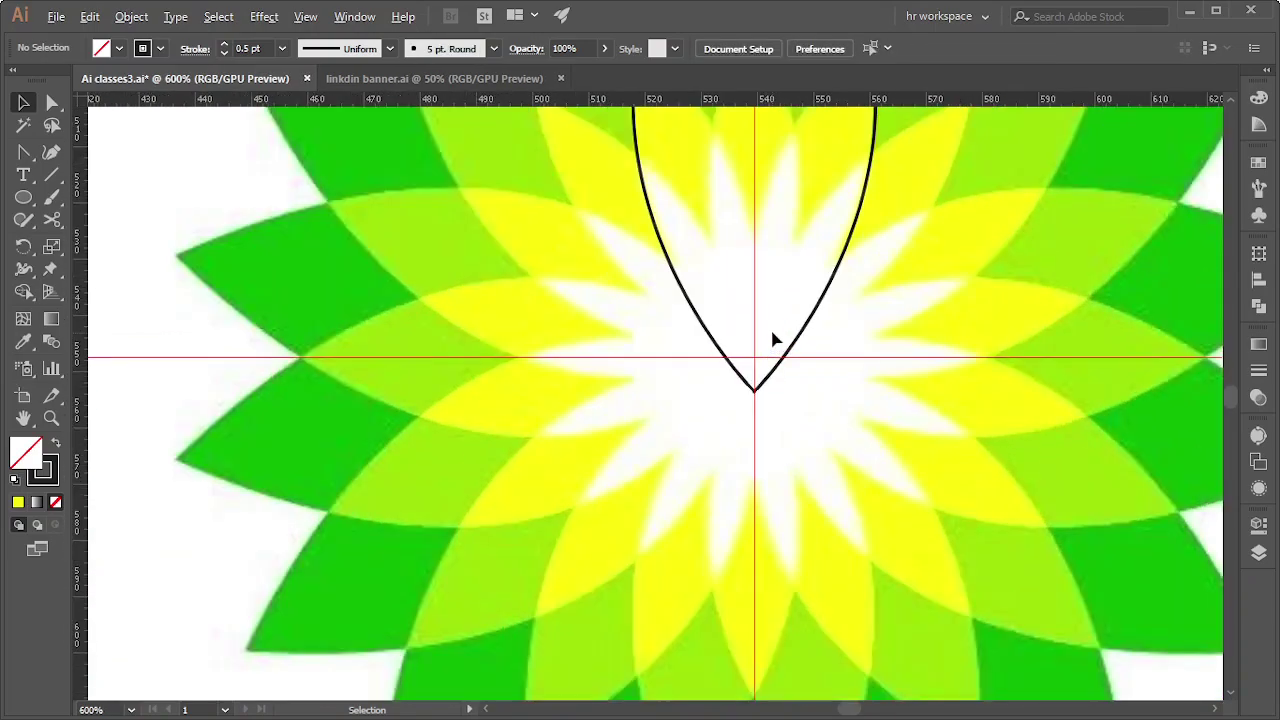
{"action": "scroll", "coordinate": [768, 360], "scroll_direction": "up", "scroll_amount": 2, "text": "alt"}
{"action": "scroll", "coordinate": [766, 372], "scroll_direction": "down", "scroll_amount": 1, "text": "alt"}
{"action": "scroll", "coordinate": [800, 368], "scroll_direction": "down", "scroll_amount": 1, "text": "alt"}
{"action": "scroll", "coordinate": [818, 366], "scroll_direction": "down", "scroll_amount": 2, "text": "alt"}
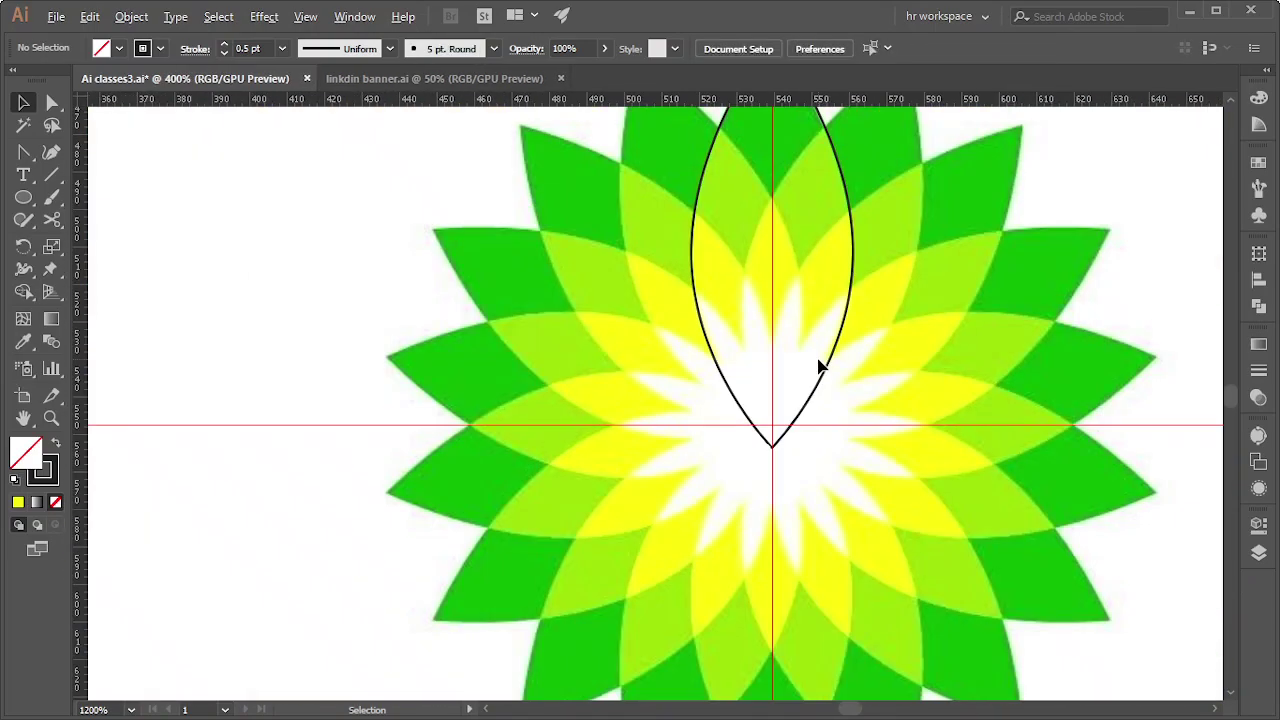
{"action": "scroll", "coordinate": [840, 228], "scroll_direction": "up", "scroll_amount": 2}
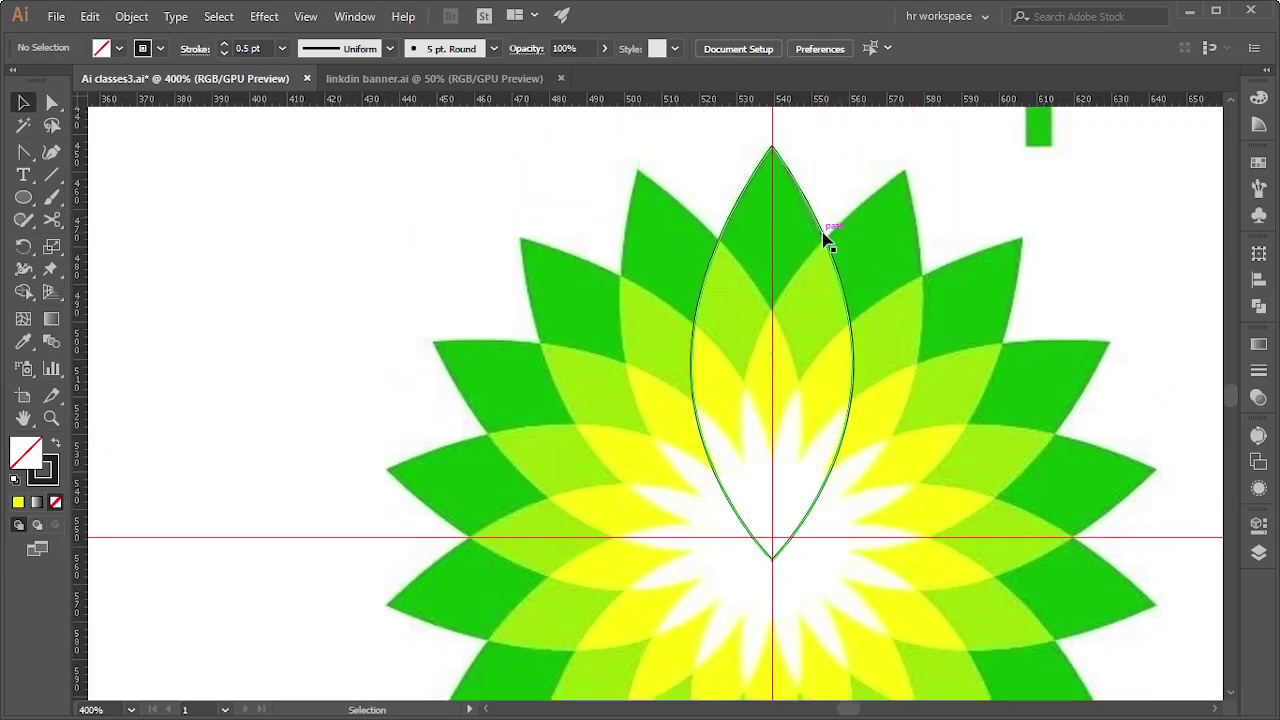
Select the petal outline and zoom in and out to inspect its placement
{"action": "left_click", "coordinate": [823, 236]}
{"action": "scroll", "coordinate": [839, 240], "scroll_direction": "up", "scroll_amount": 4, "text": "alt"}
{"action": "scroll", "coordinate": [839, 240], "scroll_direction": "up", "scroll_amount": 2, "text": "alt"}
{"action": "scroll", "coordinate": [839, 240], "scroll_direction": "down", "scroll_amount": 2, "text": "alt"}
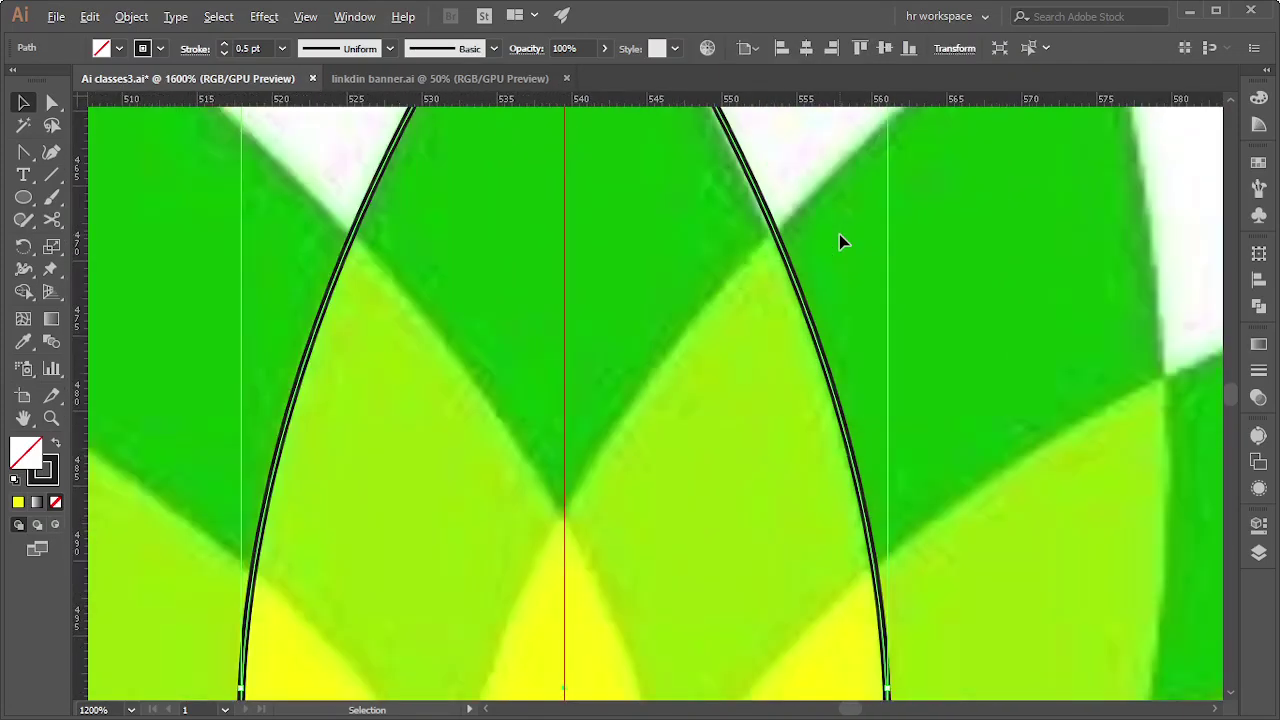
{"action": "scroll", "coordinate": [839, 240], "scroll_direction": "down", "scroll_amount": 1, "text": "alt"}
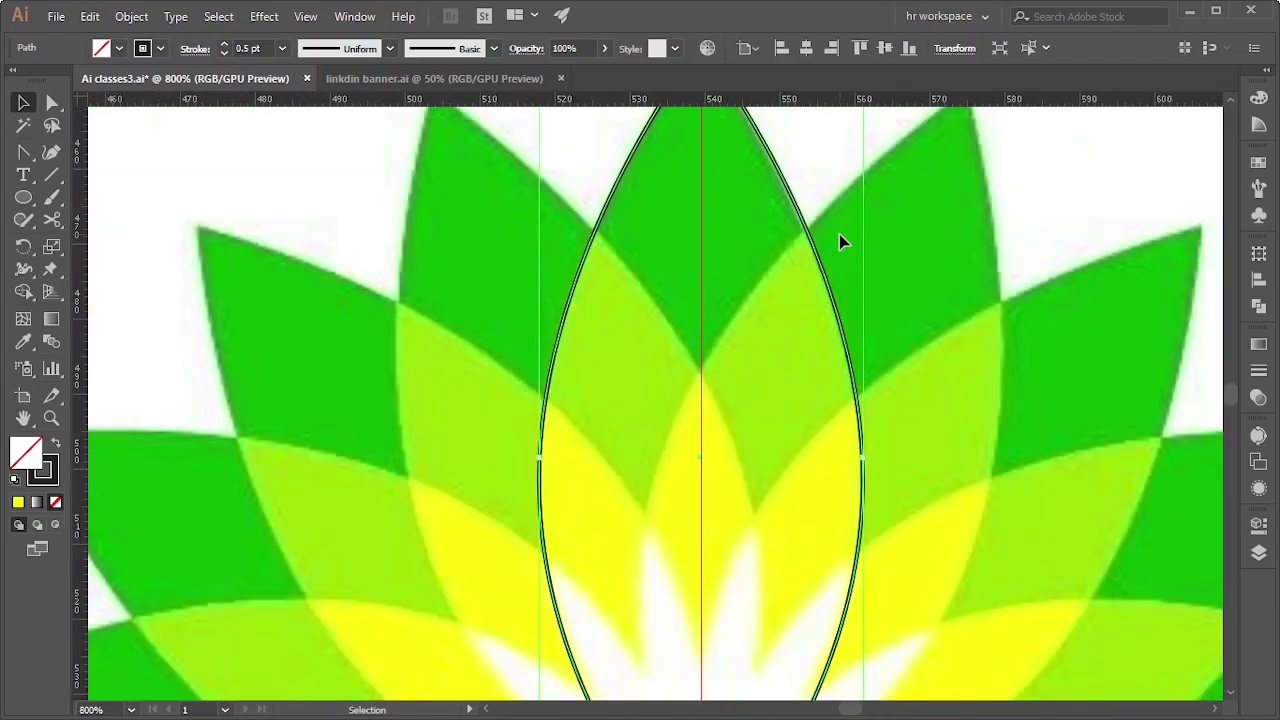
{"action": "scroll", "coordinate": [839, 240], "scroll_direction": "down", "scroll_amount": 1, "text": "alt"}
{"action": "scroll", "coordinate": [835, 260], "scroll_direction": "down", "scroll_amount": 3, "text": "alt"}
{"action": "scroll", "coordinate": [850, 380], "scroll_direction": "down", "scroll_amount": 2}
{"action": "scroll", "coordinate": [785, 357], "scroll_direction": "up", "scroll_amount": 1, "text": "alt"}
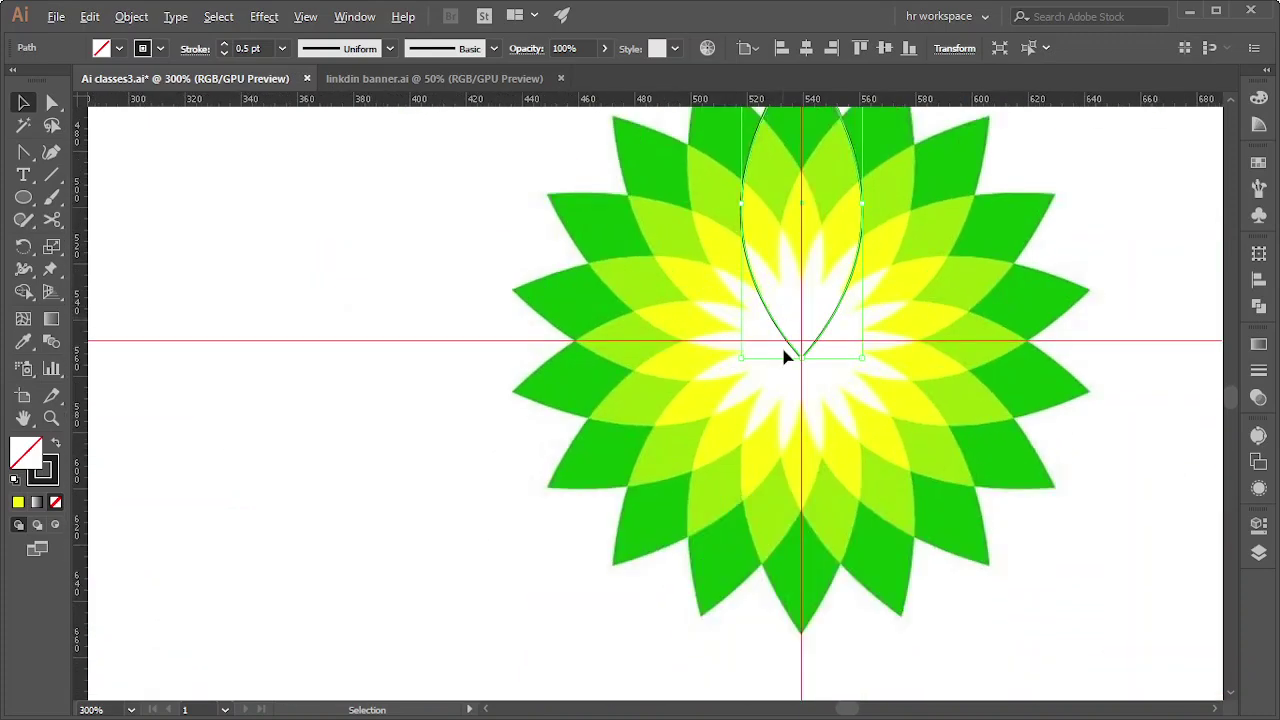
{"action": "scroll", "coordinate": [785, 357], "scroll_direction": "up", "scroll_amount": 1, "text": "alt"}
{"action": "scroll", "coordinate": [891, 430], "scroll_direction": "up", "scroll_amount": 2}
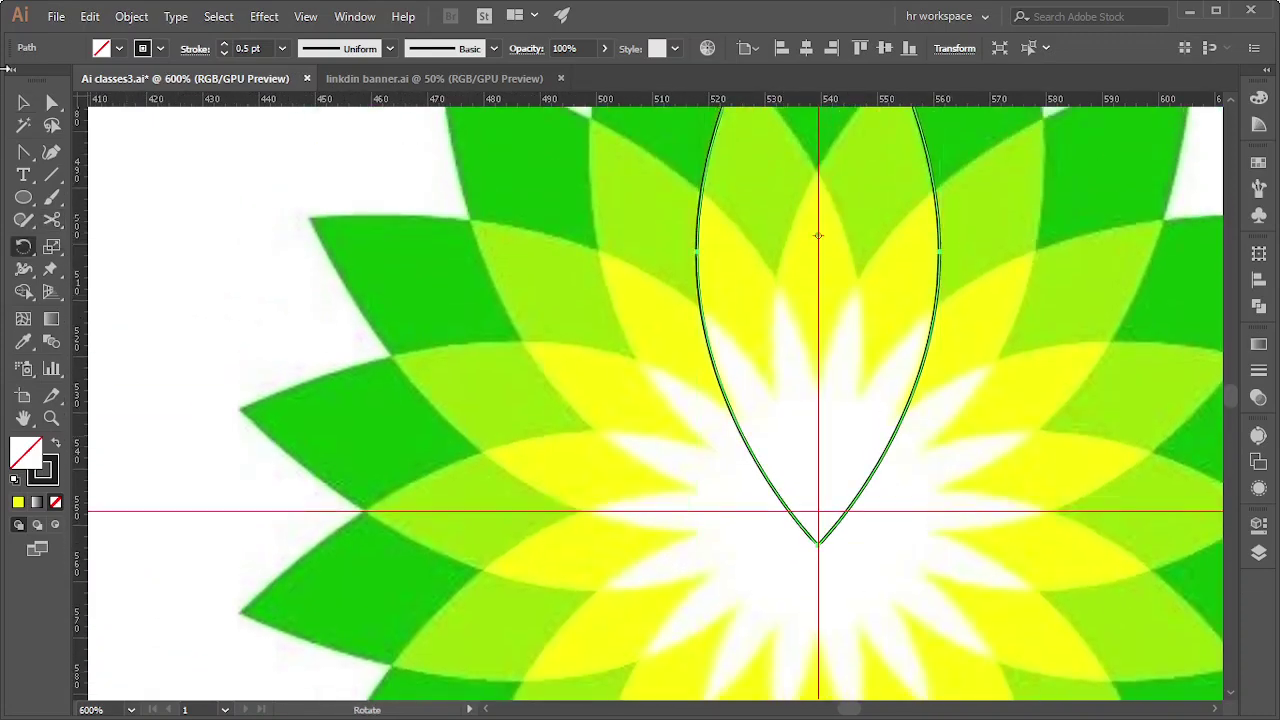
Rotate the petal outline 360/18 (20°) about the guide intersection at the flower centre
{"action": "left_click", "coordinate": [23, 246]}
{"action": "left_click", "coordinate": [818, 510], "text": "alt"}
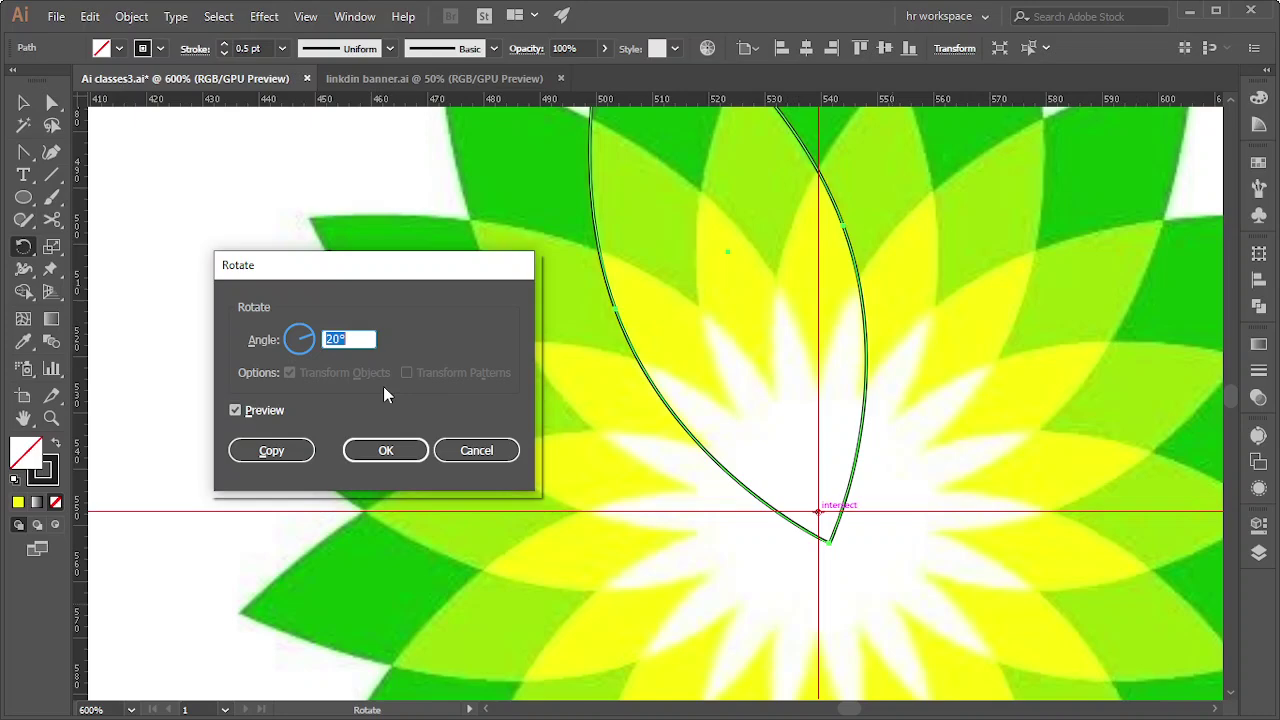
{"action": "type", "text": "36"}
{"action": "type", "text": "0/18"}
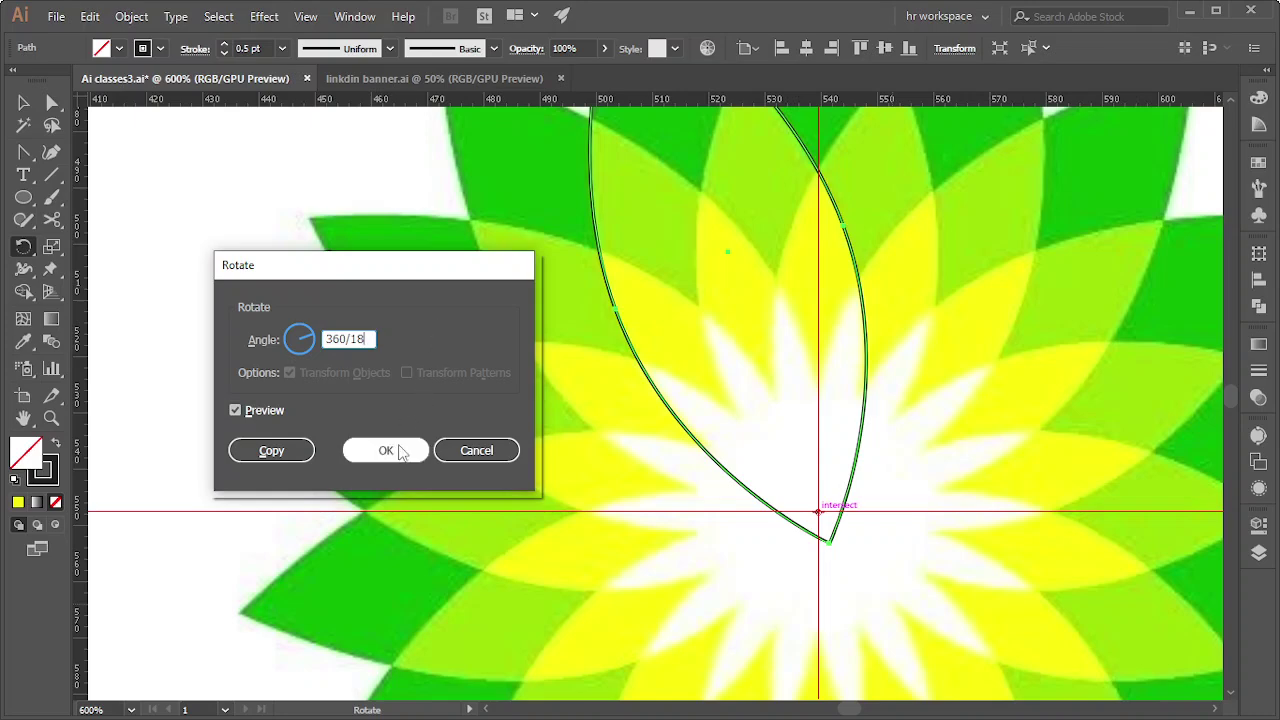
{"action": "left_click", "coordinate": [400, 452]}
Undo the petal rotation and set the rotation pivot at the flower centre again
{"action": "scroll", "coordinate": [876, 385], "scroll_direction": "up", "scroll_amount": 2}
{"action": "scroll", "coordinate": [876, 385], "scroll_direction": "up", "scroll_amount": 5}
{"action": "scroll", "coordinate": [876, 385], "scroll_direction": "down", "scroll_amount": 2}
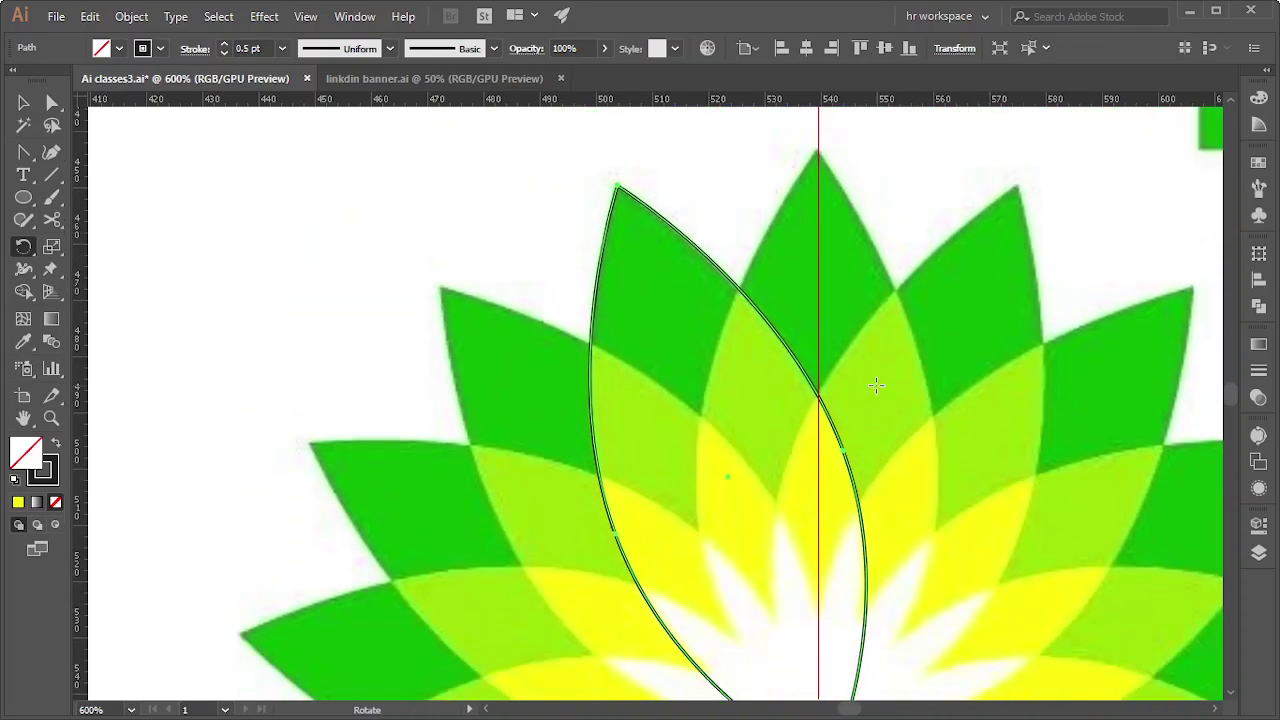
{"action": "key", "text": "ctrl+z"}
{"action": "scroll", "coordinate": [876, 385], "scroll_direction": "down", "scroll_amount": 1}
{"action": "scroll", "coordinate": [860, 485], "scroll_direction": "down", "scroll_amount": 4}
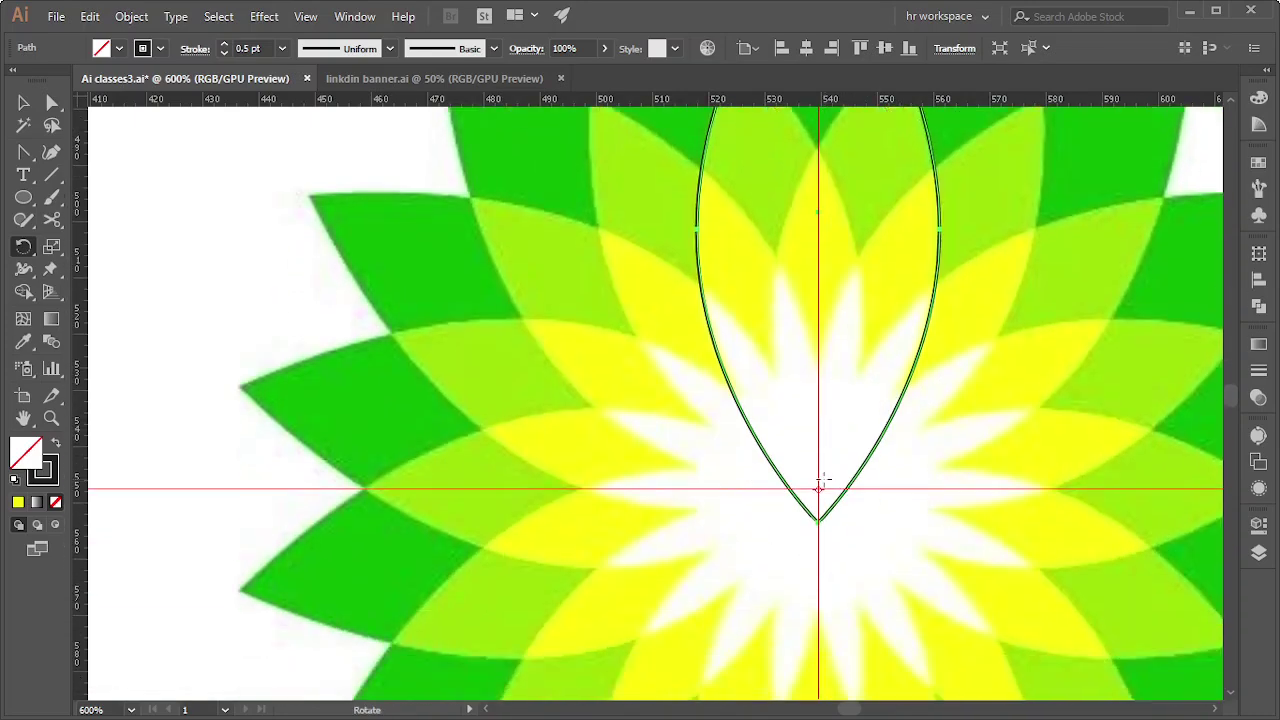
{"action": "left_click", "coordinate": [818, 487], "text": "alt"}
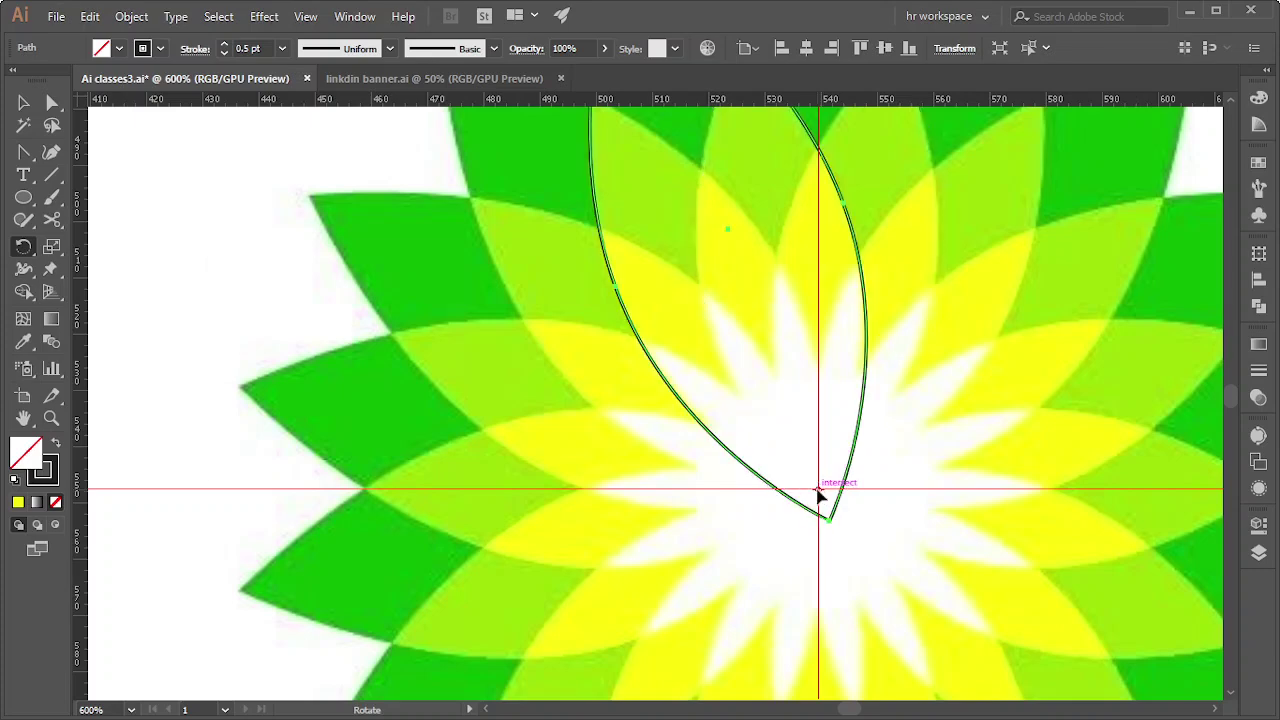
{"action": "key", "text": "Escape"}
Repeat the rotated copy with Ctrl+D until petal outlines ring the centre
{"action": "key", "text": "ctrl+d"}
{"action": "scroll", "coordinate": [1074, 575], "scroll_direction": "up", "scroll_amount": 4}
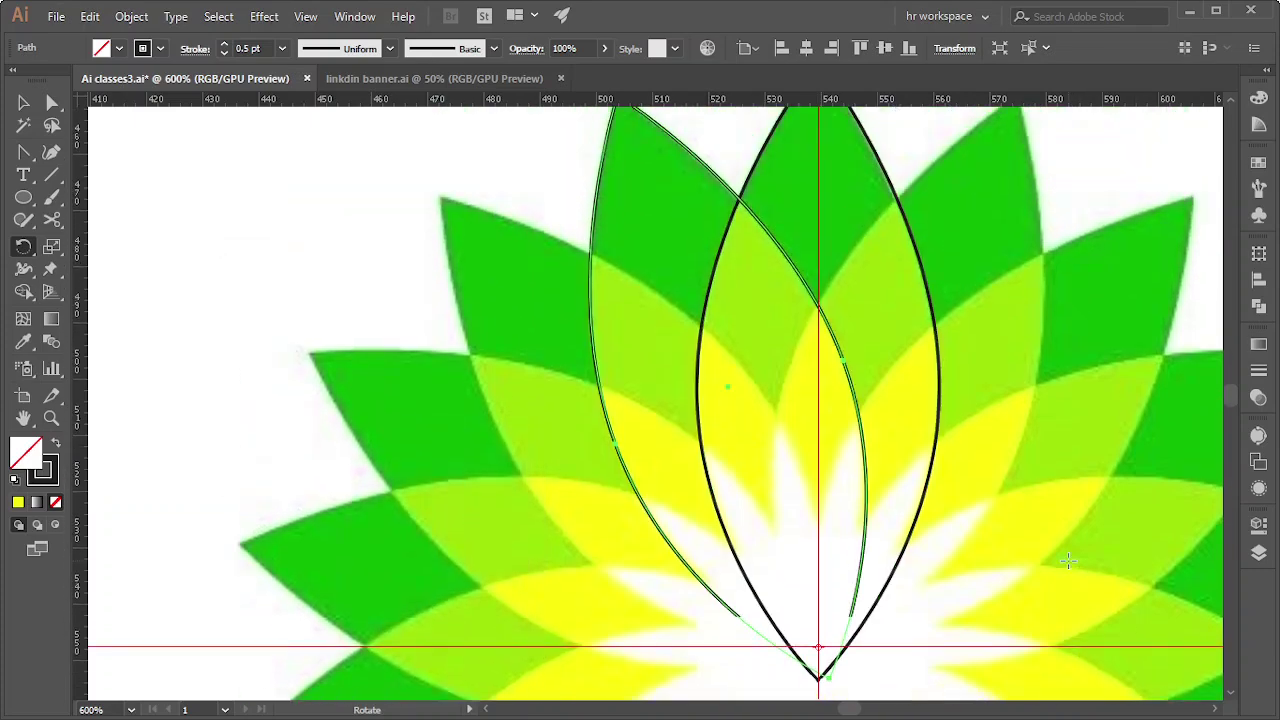
{"action": "scroll", "coordinate": [1068, 561], "scroll_direction": "up", "scroll_amount": 2}
{"action": "scroll", "coordinate": [921, 517], "scroll_direction": "down", "scroll_amount": 2}
{"action": "scroll", "coordinate": [940, 480], "scroll_direction": "down", "scroll_amount": 1}
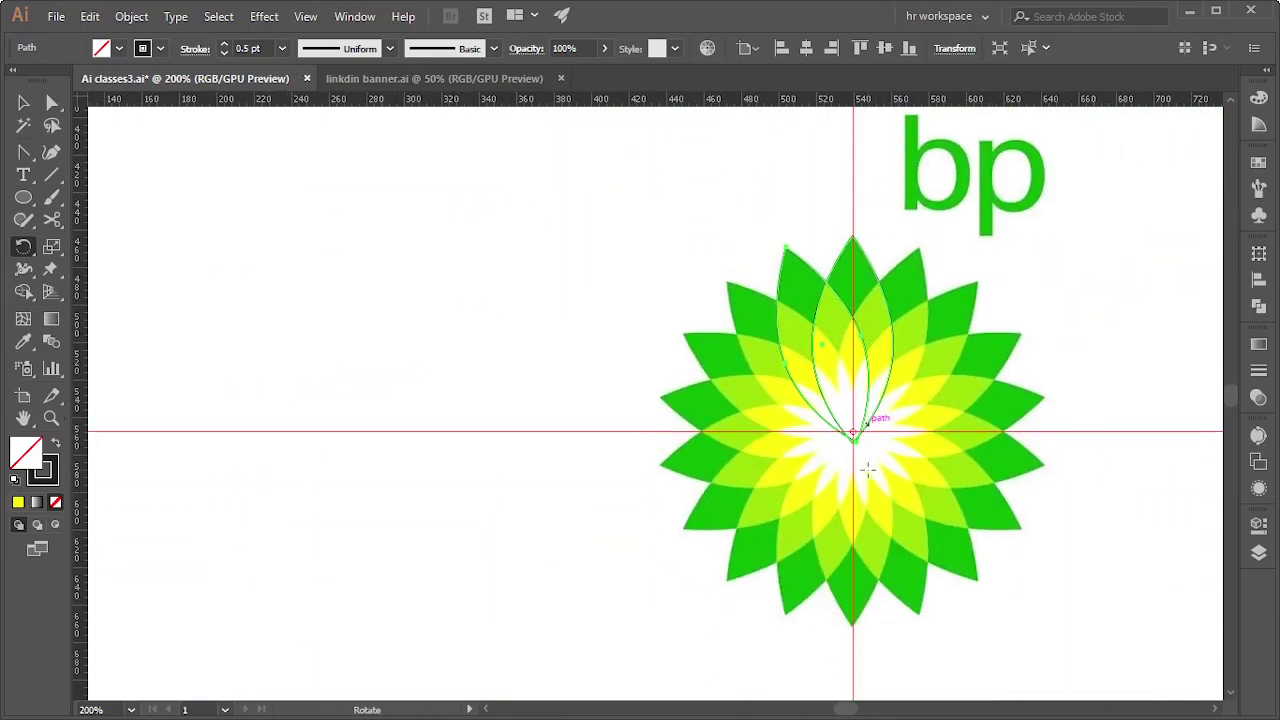
{"action": "key", "text": "ctrl+d"}
{"action": "key", "text": "ctrl+d"}
{"action": "key", "text": "ctrl+d"}
{"action": "key", "text": "ctrl+d"}
{"action": "key", "text": "ctrl+d"}
{"action": "key", "text": "ctrl+d"}
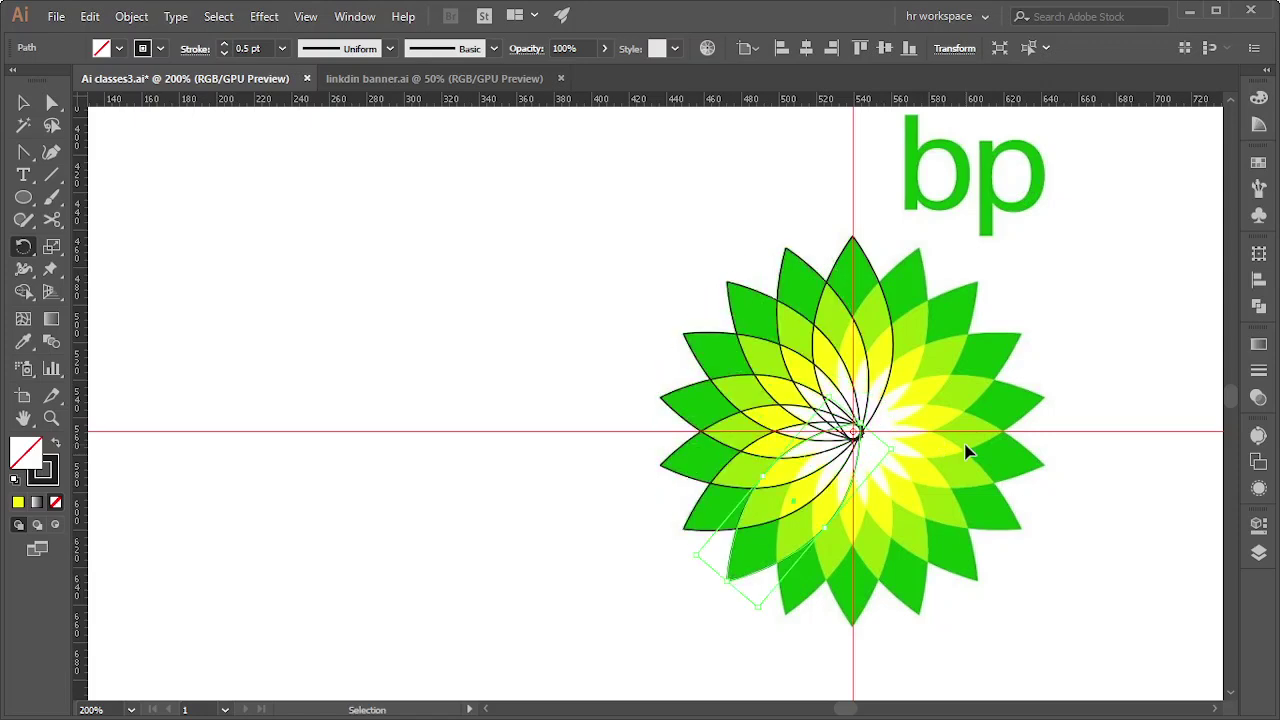
{"action": "key", "text": "ctrl+d"}
{"action": "key", "text": "ctrl+d"}
{"action": "key", "text": "ctrl+d"}
{"action": "key", "text": "ctrl+d"}
{"action": "key", "text": "ctrl+d"}
{"action": "key", "text": "ctrl+d"}
{"action": "key", "text": "ctrl+d"}
{"action": "key", "text": "ctrl+d"}
{"action": "key", "text": "ctrl+d"}
{"action": "key", "text": "ctrl+d"}
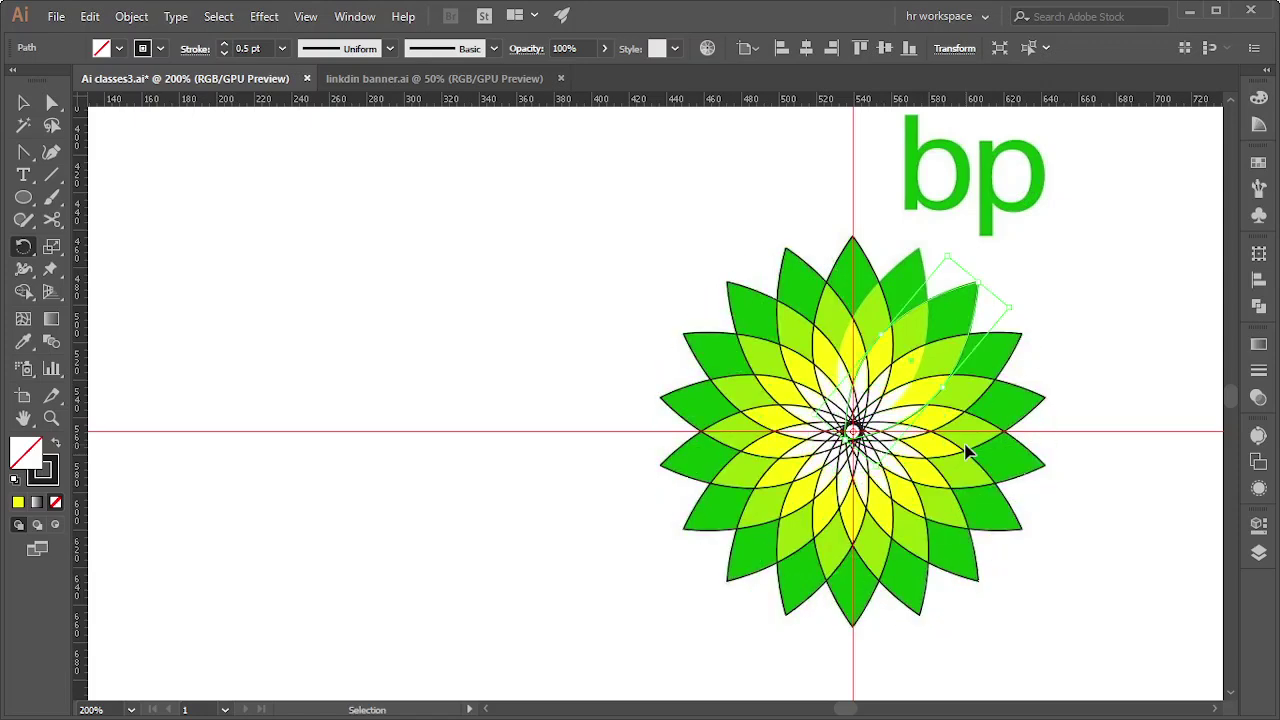
{"action": "key", "text": "ctrl+d"}
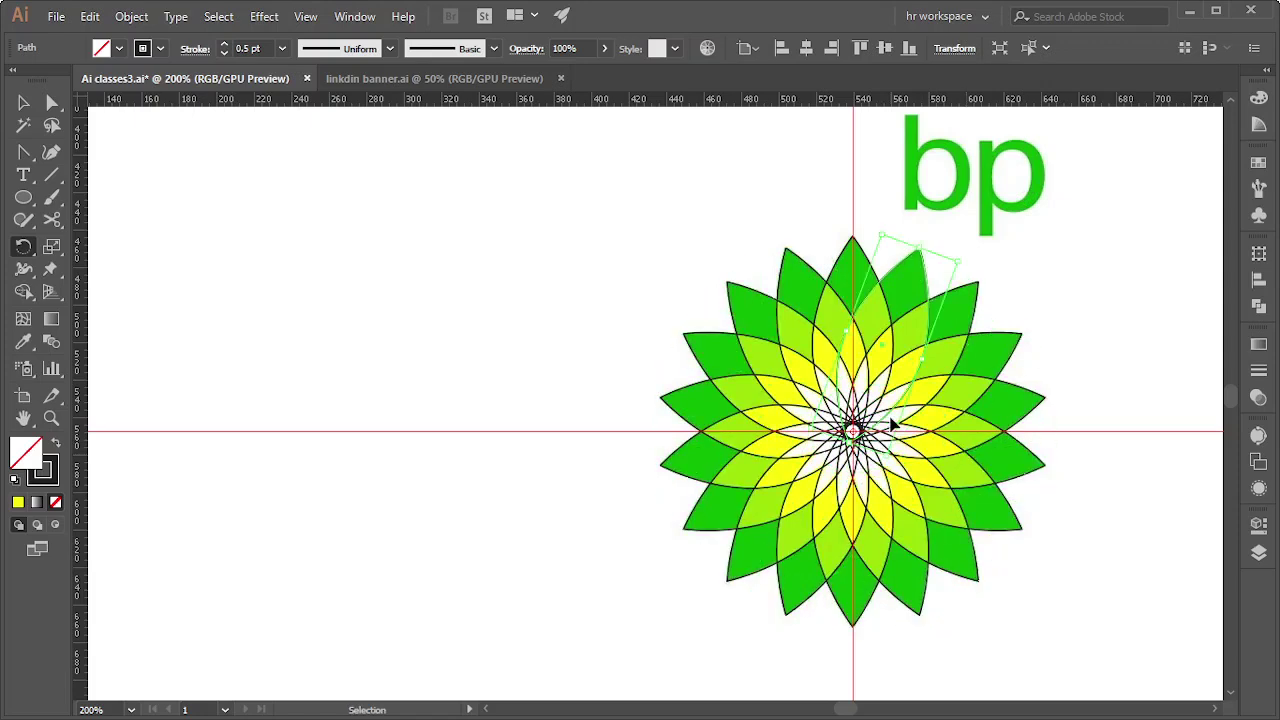
{"action": "key", "text": "ctrl+d"}
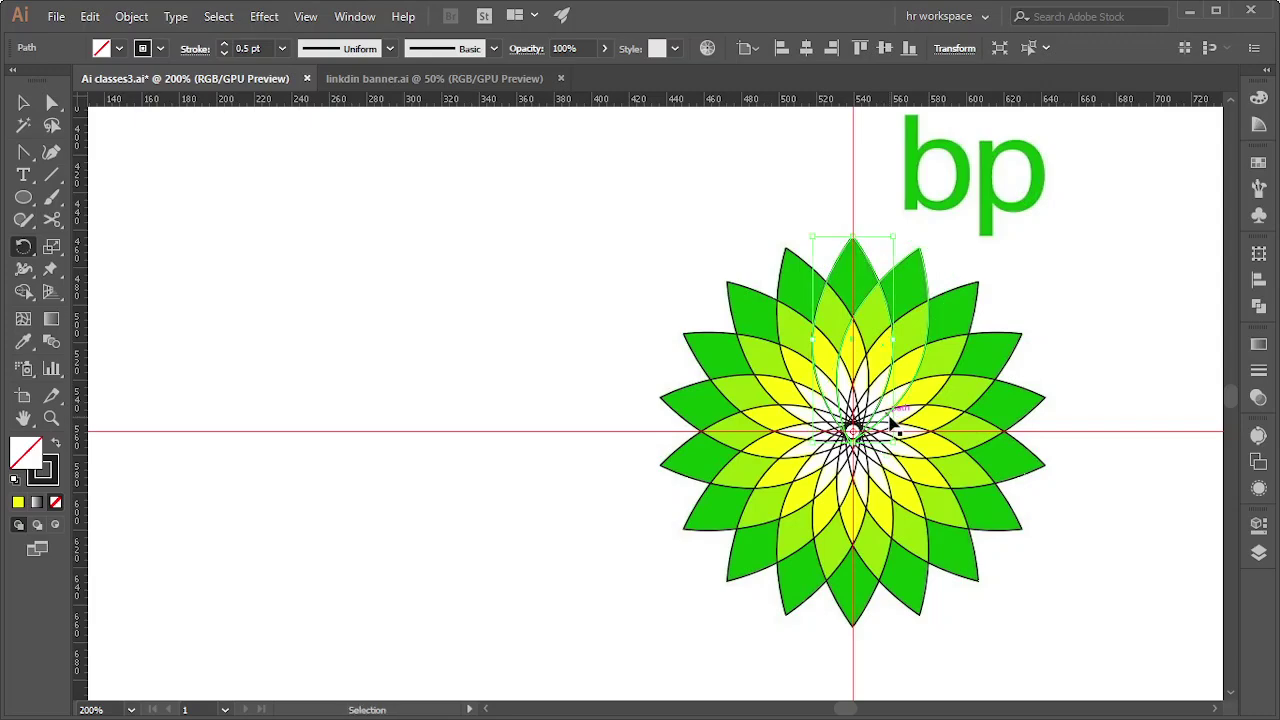
Undo the extra top petal copy, deselect, and zoom in to check the ring
{"action": "key", "text": "ctrl+z"}
{"action": "key", "text": "v"}
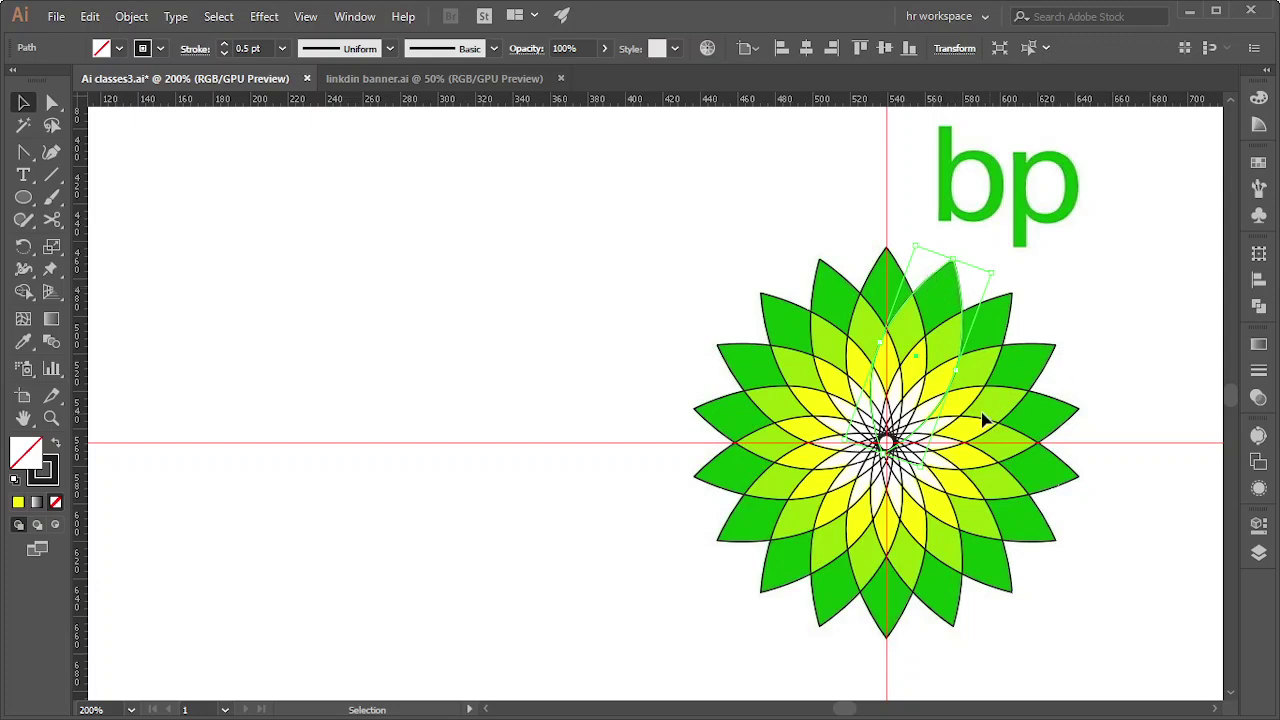
{"action": "scroll", "coordinate": [890, 360], "scroll_direction": "up", "scroll_amount": 2}
{"action": "left_click", "coordinate": [632, 346]}
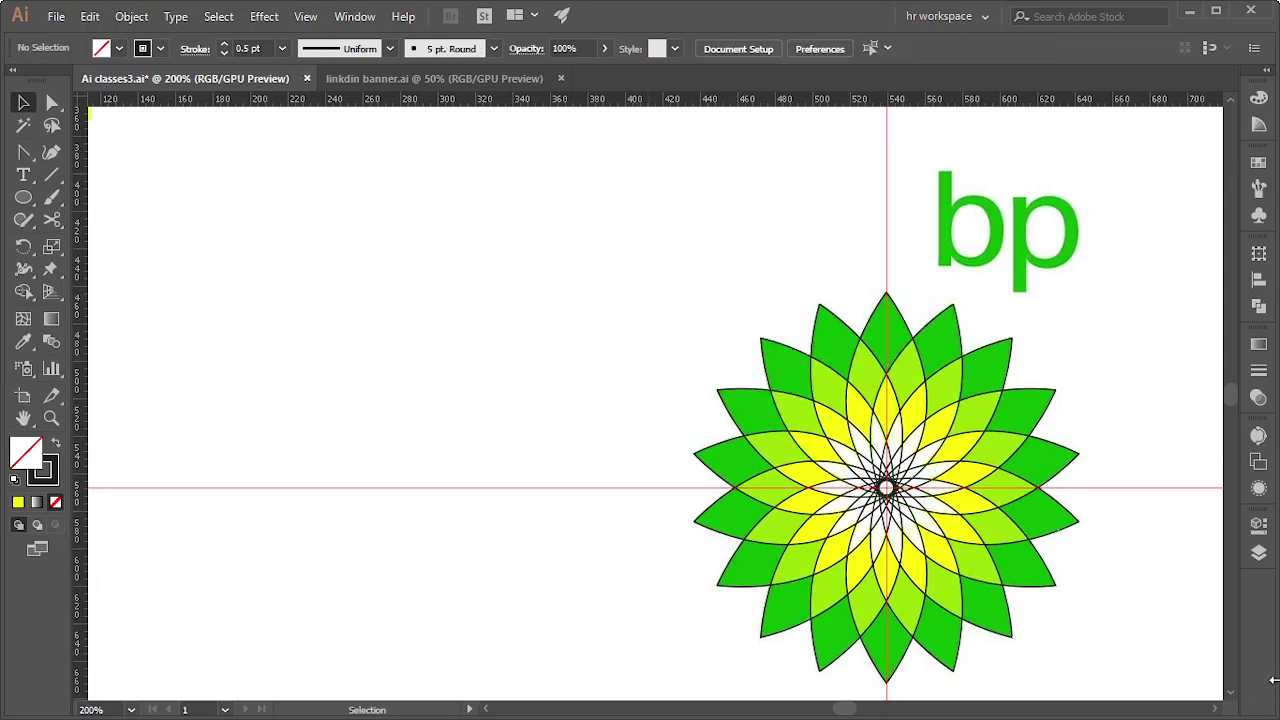
{"action": "scroll", "coordinate": [211, 634], "scroll_direction": "down", "scroll_amount": 3}
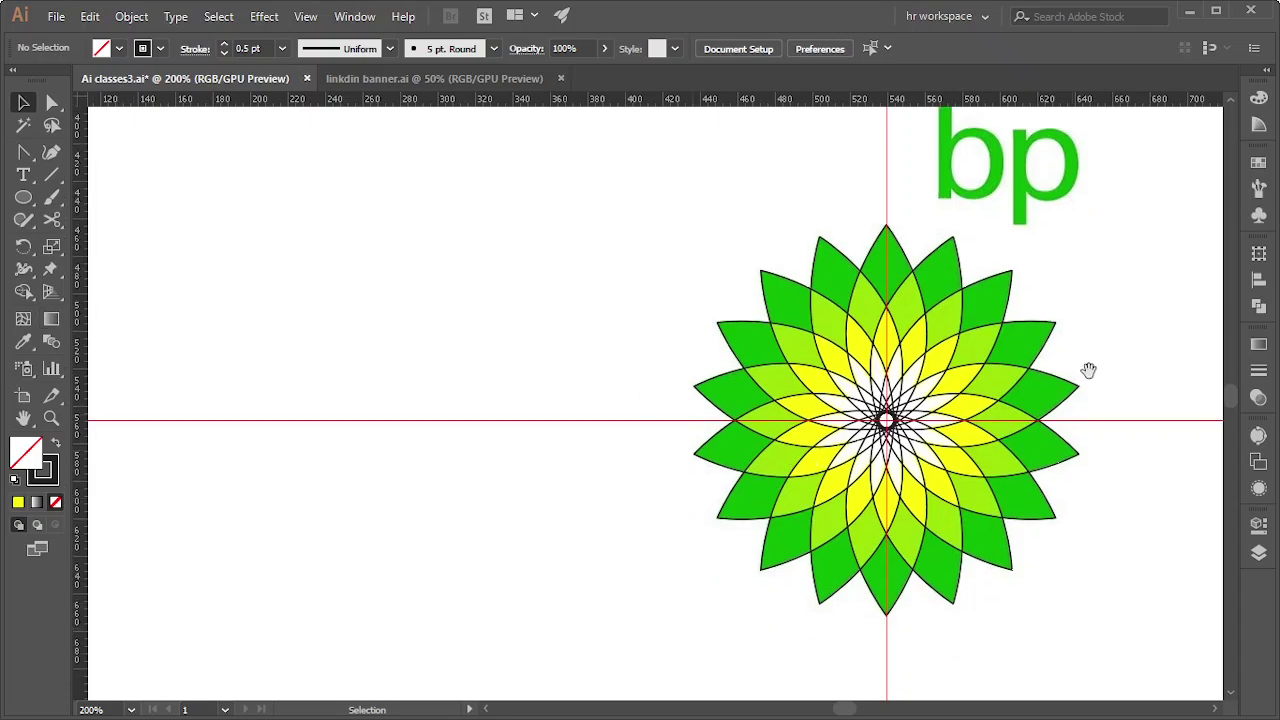
{"action": "mouse_move", "coordinate": [1088, 370]}
{"action": "left_mouse_down"}
{"action": "mouse_move", "coordinate": [677, 343]}
{"action": "mouse_move", "coordinate": [800, 329]}
{"action": "left_mouse_up"}
{"action": "key", "text": "ctrl+plus"}
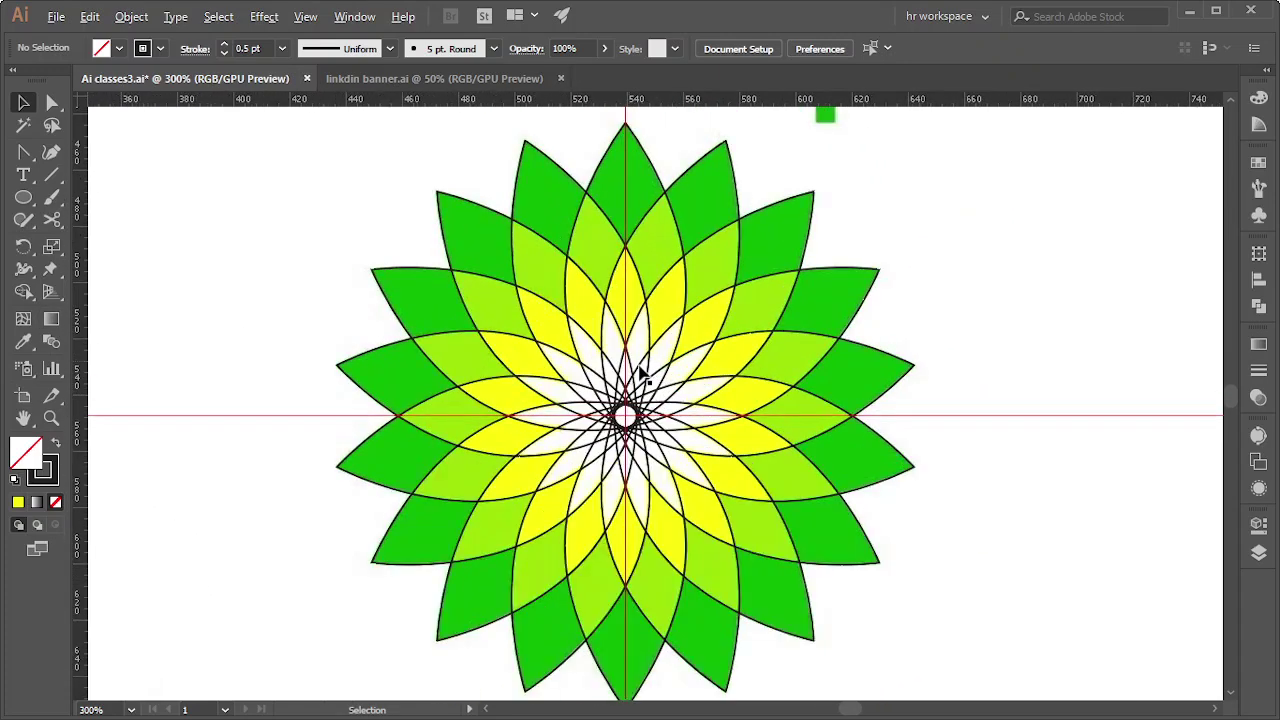
{"action": "scroll", "coordinate": [857, 343], "scroll_direction": "down", "scroll_amount": 1}
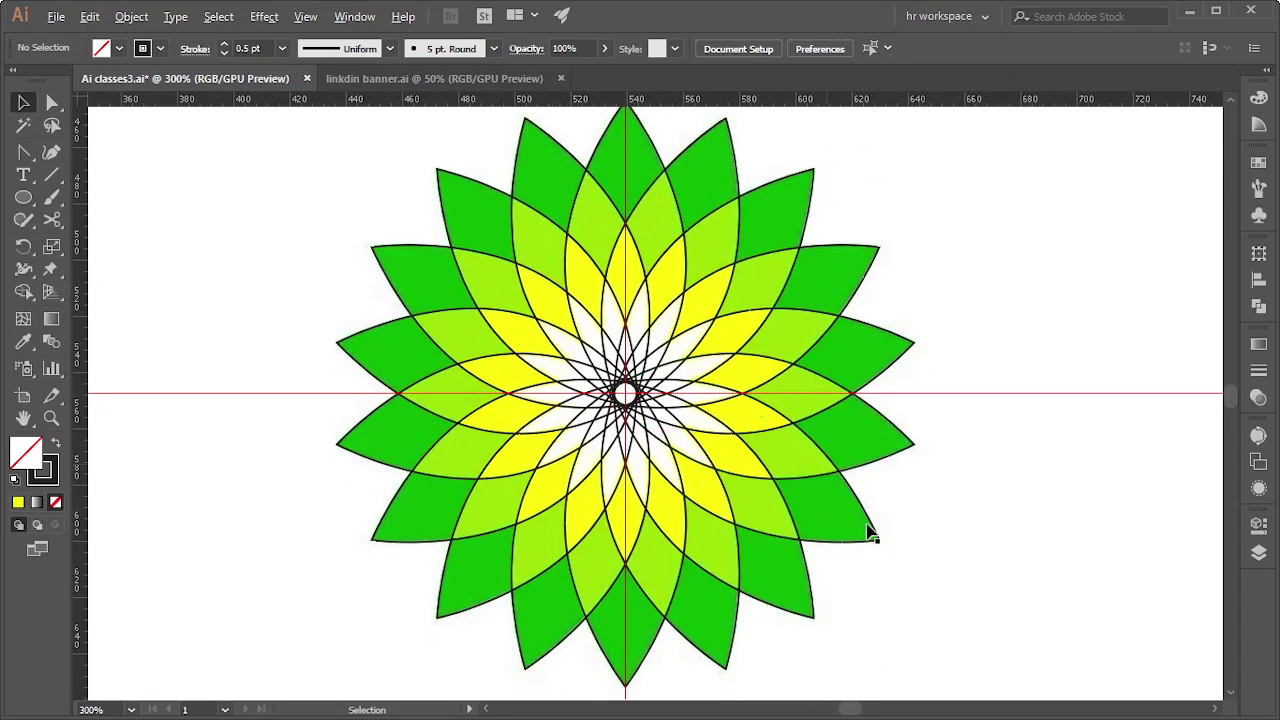
{"action": "scroll", "coordinate": [629, 449], "scroll_direction": "up", "scroll_amount": 2}
{"action": "scroll", "coordinate": [614, 429], "scroll_direction": "down", "scroll_amount": 2}
{"action": "scroll", "coordinate": [651, 449], "scroll_direction": "down", "scroll_amount": 2}
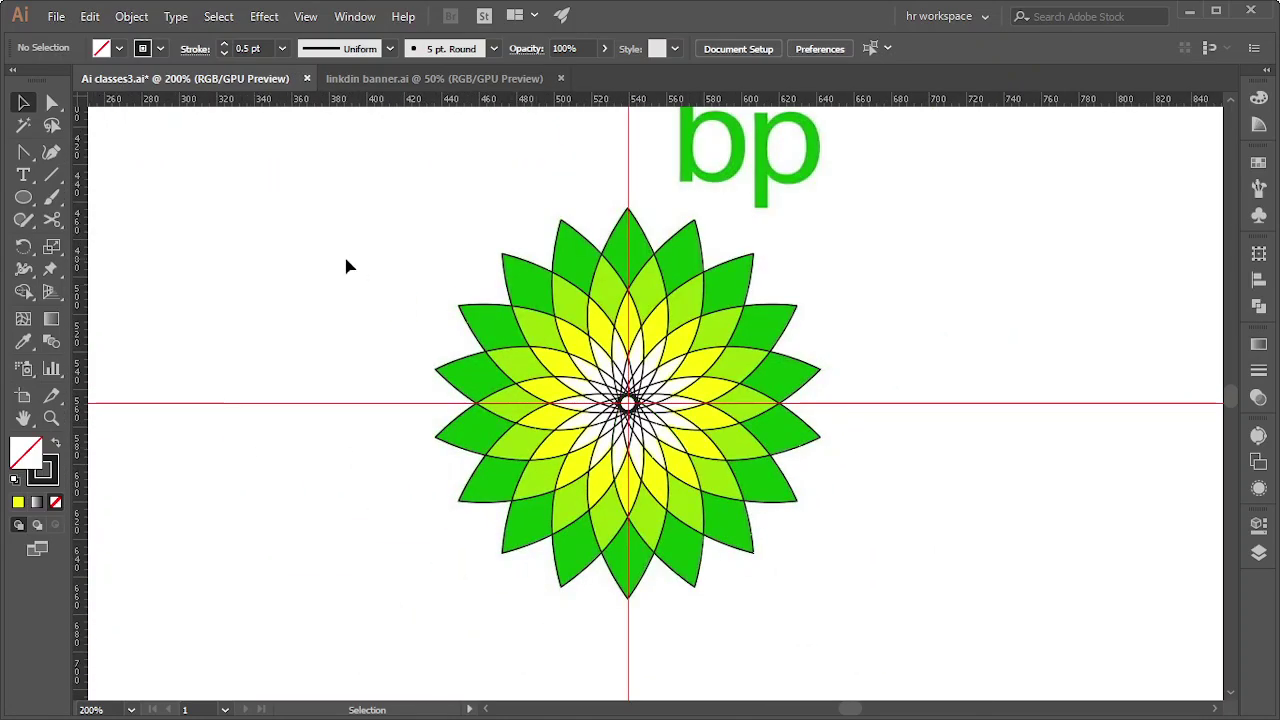
Select all the flower's paths and Alt-drag a copy to the right
{"action": "left_click_drag", "start_coordinate": [346, 260], "coordinate": [1013, 535]}
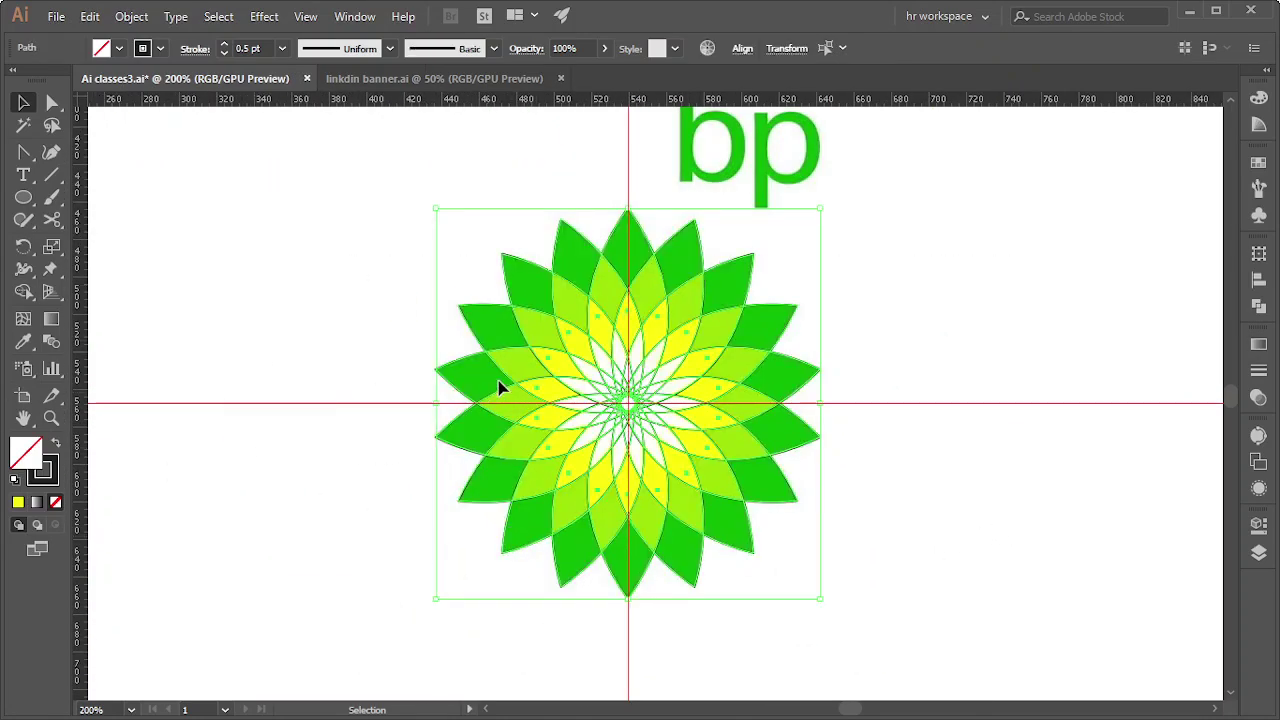
{"action": "scroll", "coordinate": [505, 380], "scroll_direction": "down", "scroll_amount": 2}
{"action": "left_click_drag", "start_coordinate": [505, 415], "coordinate": [895, 362]}
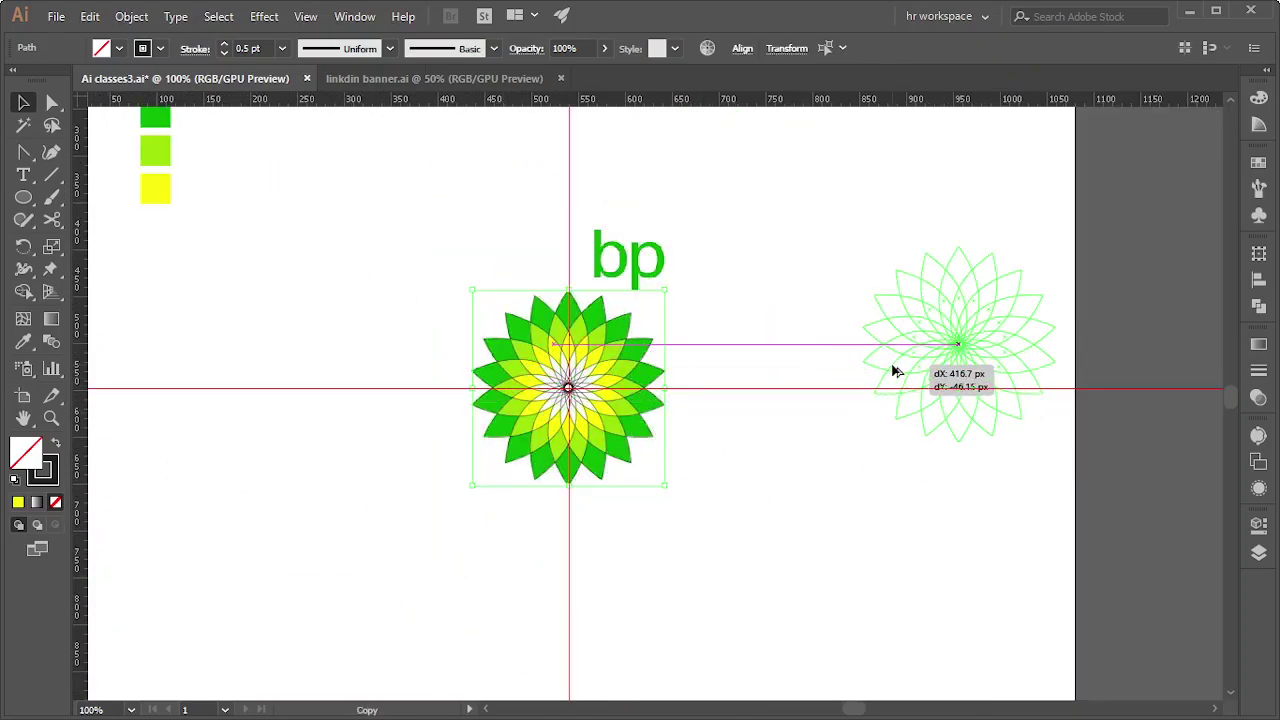
{"action": "scroll", "coordinate": [300, 329], "scroll_direction": "up", "scroll_amount": 2}
{"action": "scroll", "coordinate": [590, 375], "scroll_direction": "down", "scroll_amount": 3}
{"action": "scroll", "coordinate": [560, 373], "scroll_direction": "up", "scroll_amount": 4}
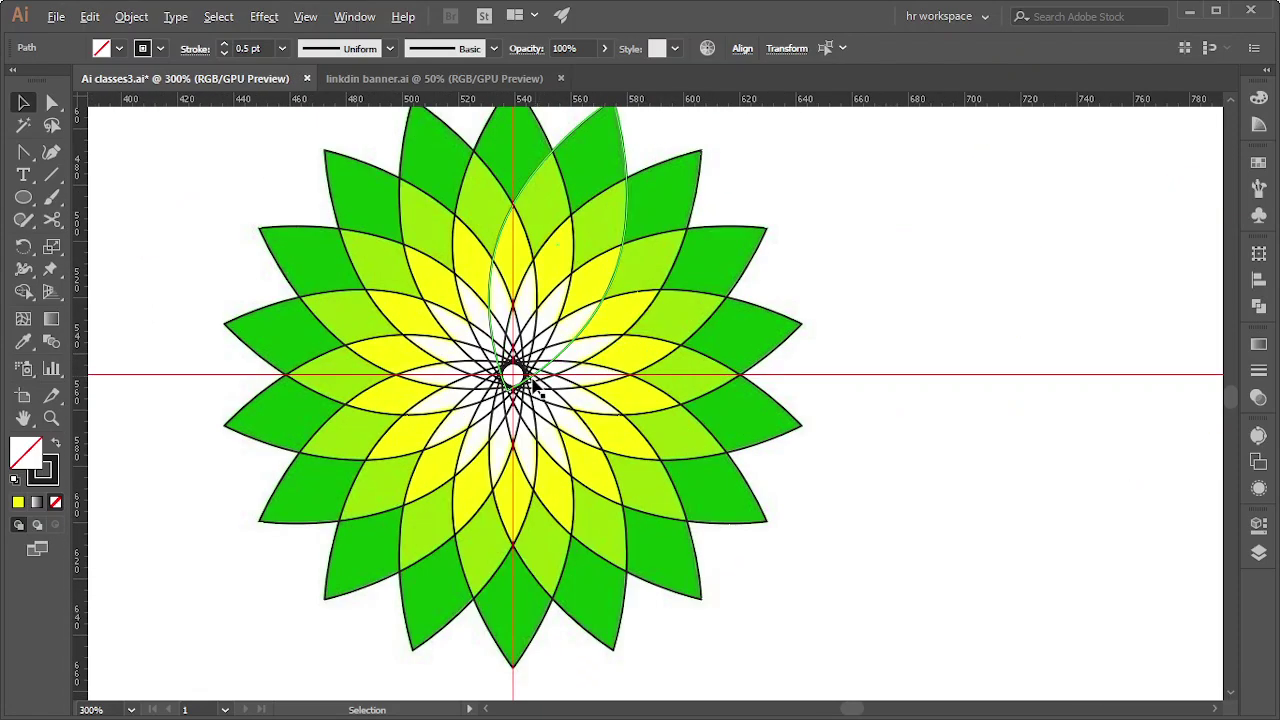
{"action": "scroll", "coordinate": [514, 375], "scroll_direction": "down", "scroll_amount": 3}
{"action": "scroll", "coordinate": [514, 386], "scroll_direction": "down", "scroll_amount": 3}
{"action": "scroll", "coordinate": [490, 390], "scroll_direction": "down", "scroll_amount": 1}
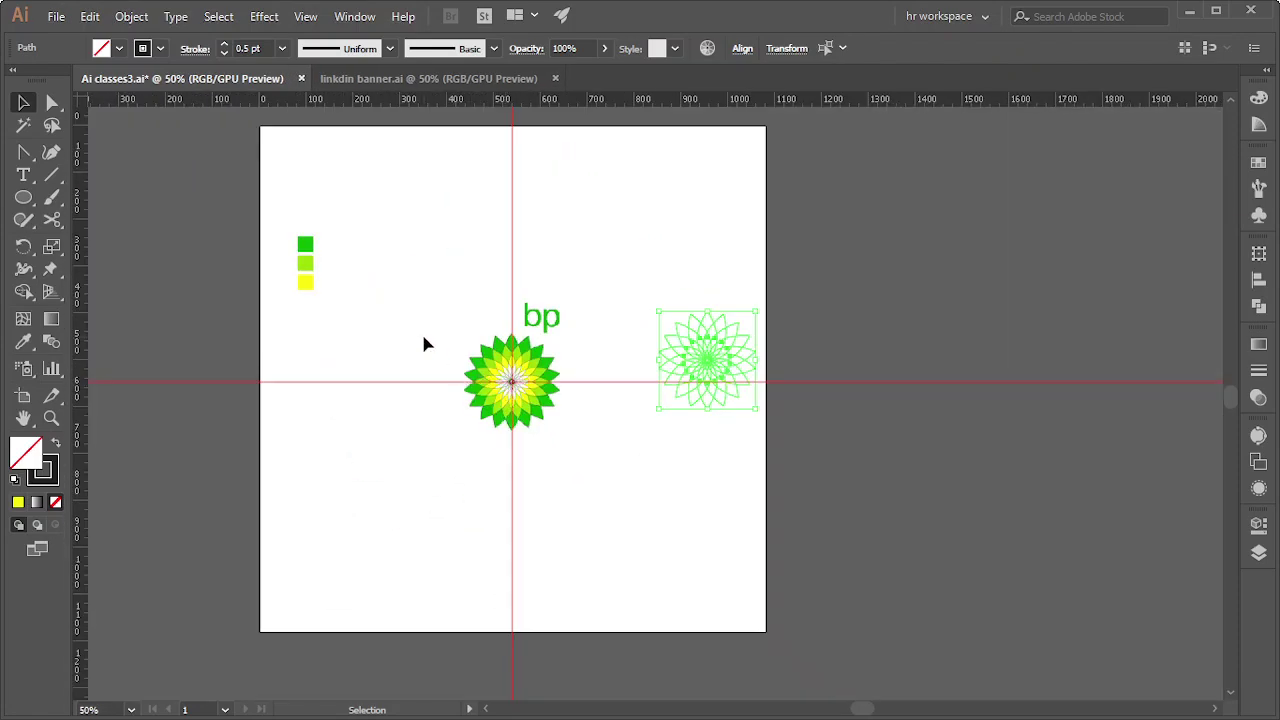
Select the original filled flower and centre it in the view
{"action": "left_click", "coordinate": [580, 448]}
{"action": "scroll", "coordinate": [570, 440], "scroll_direction": "up", "scroll_amount": 3}
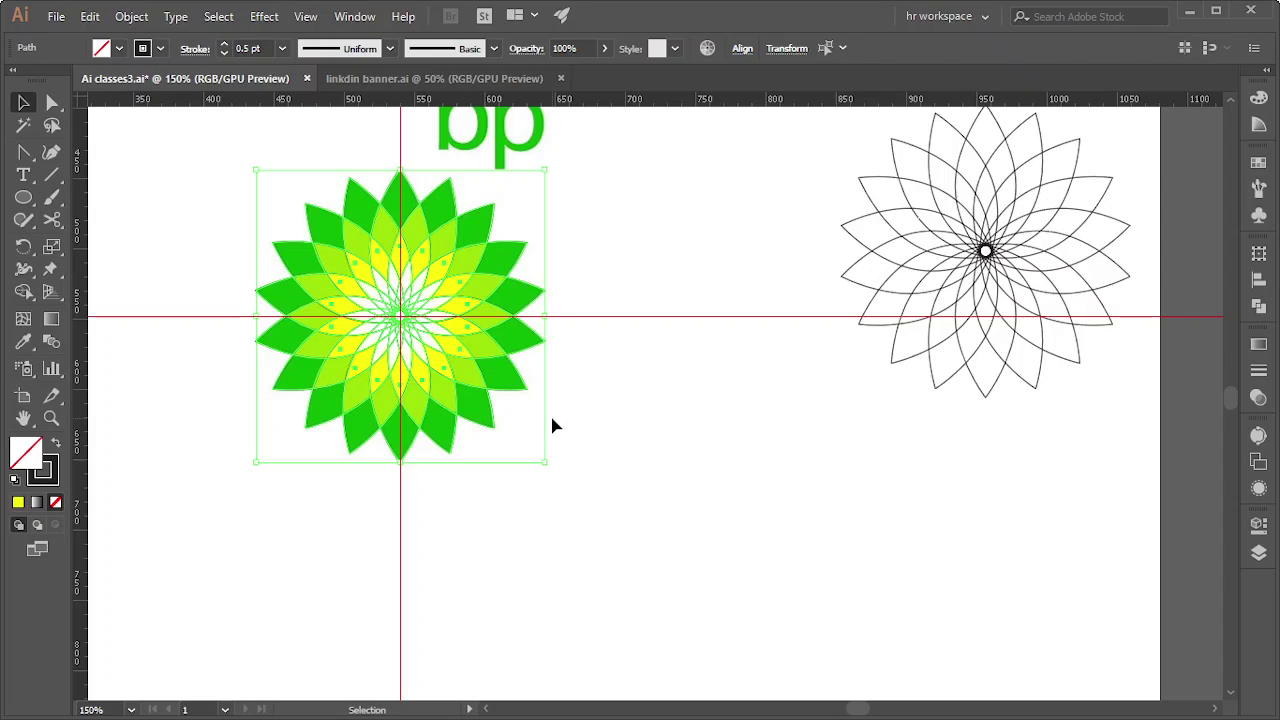
{"action": "scroll", "coordinate": [325, 240], "scroll_direction": "up", "scroll_amount": 1}
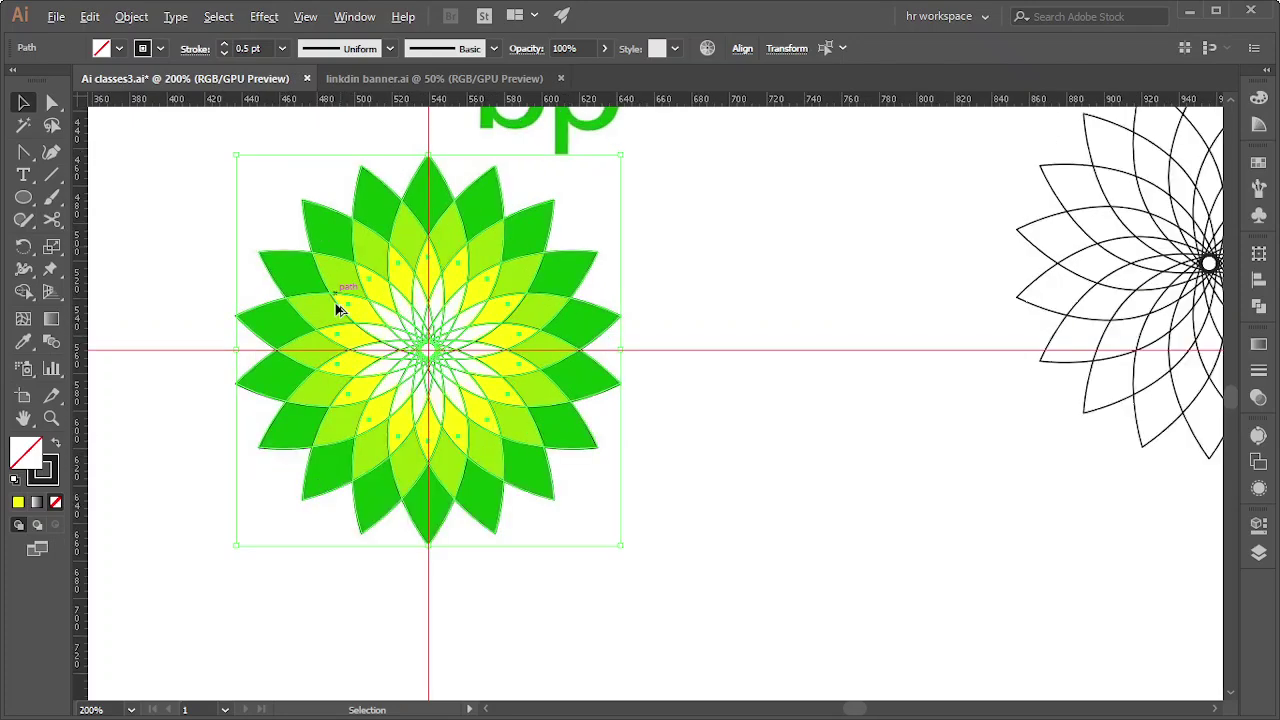
{"action": "left_click_drag", "start_coordinate": [420, 378], "coordinate": [630, 442]}
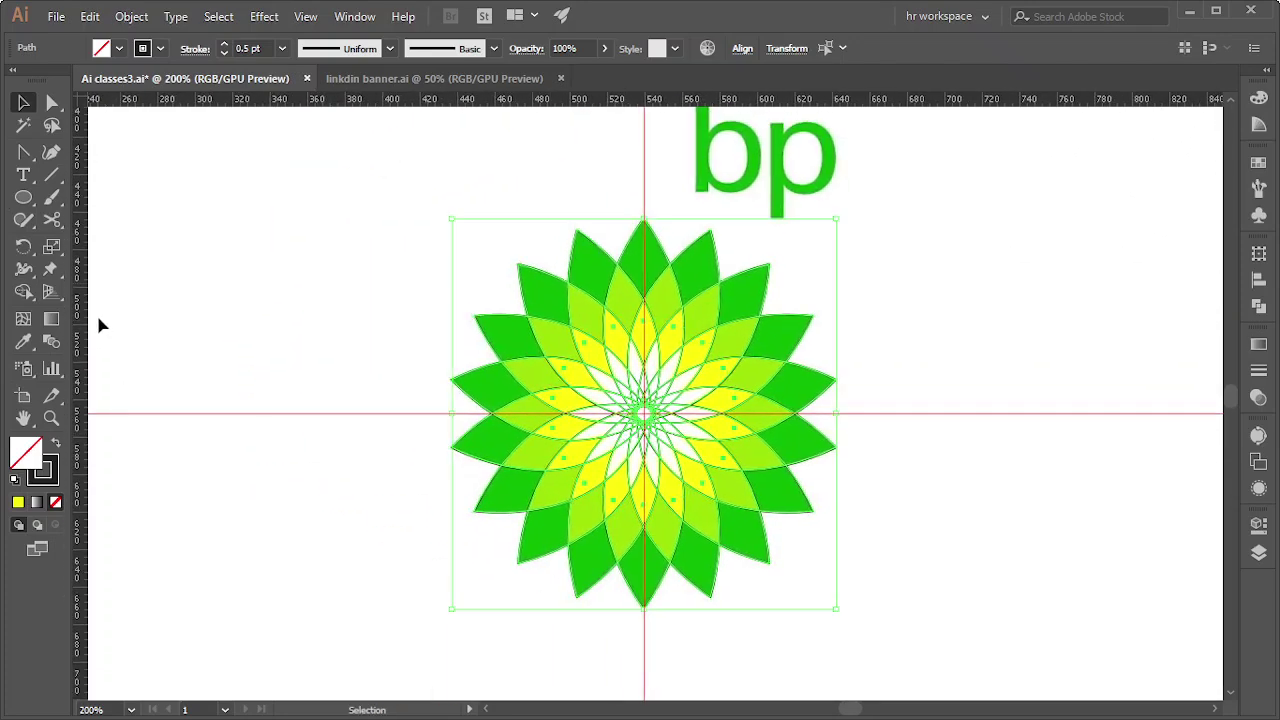
With Shape Builder, hide rulers and guides, then merge the inner white petal pieces
{"action": "left_click", "coordinate": [23, 291]}
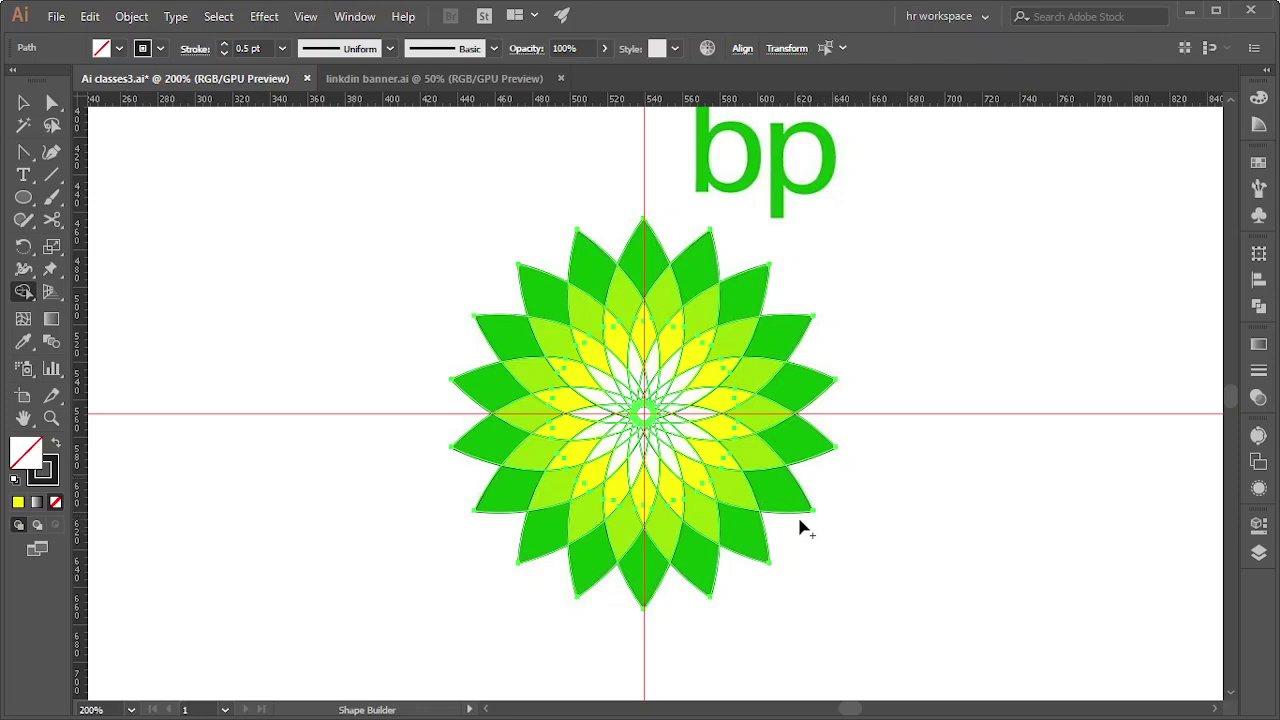
{"action": "key", "text": "ctrl+r"}
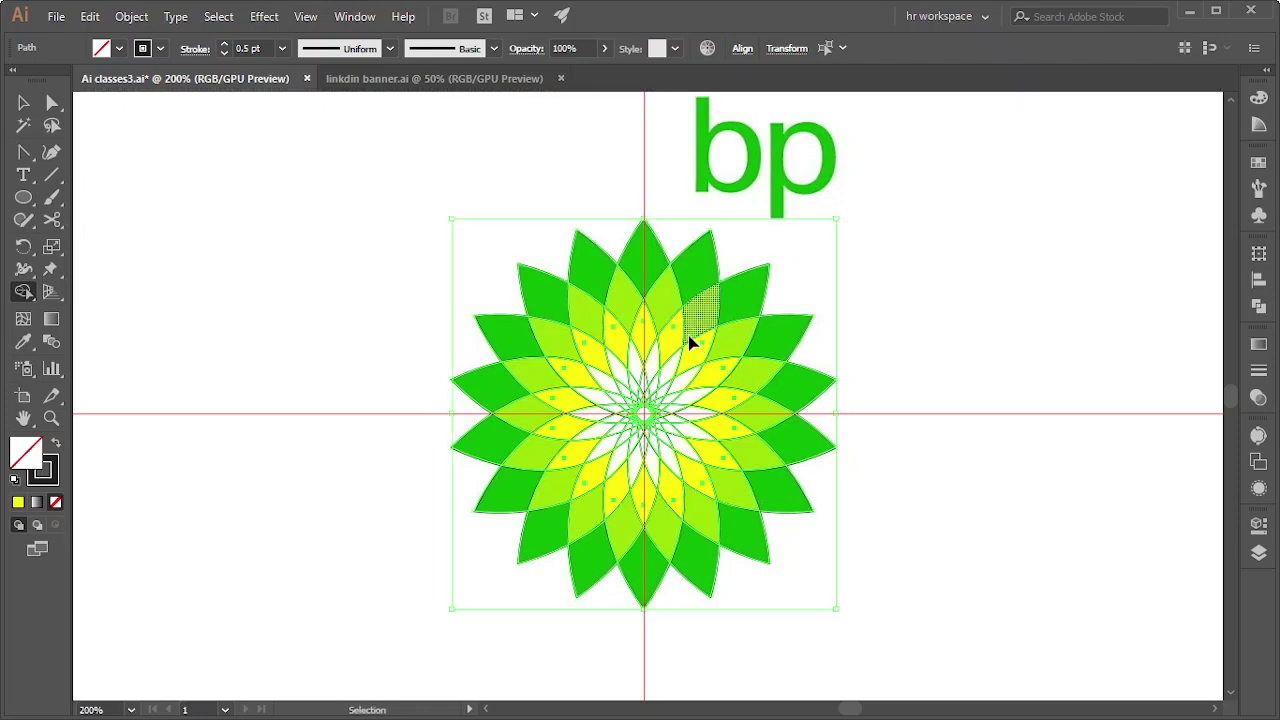
{"action": "key", "text": "ctrl+semicolon"}
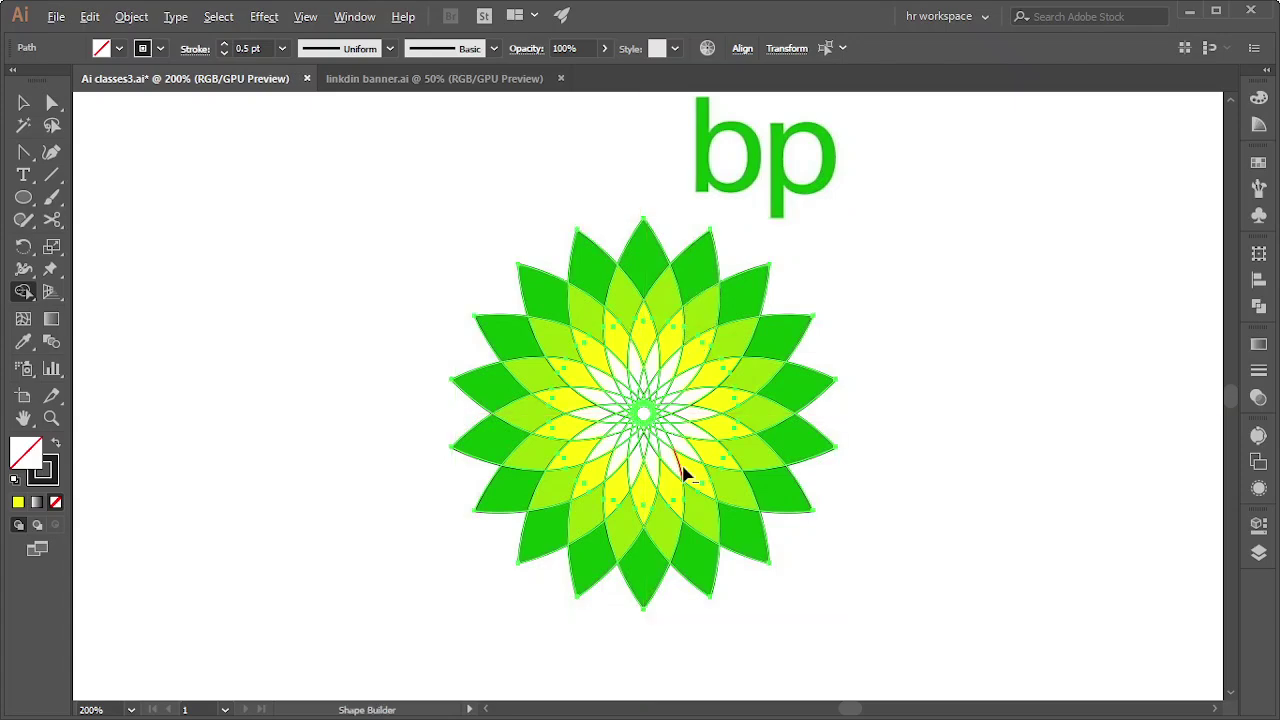
{"action": "scroll", "coordinate": [670, 460], "scroll_direction": "up", "scroll_amount": 3}
{"action": "scroll", "coordinate": [620, 410], "scroll_direction": "up", "scroll_amount": 1}
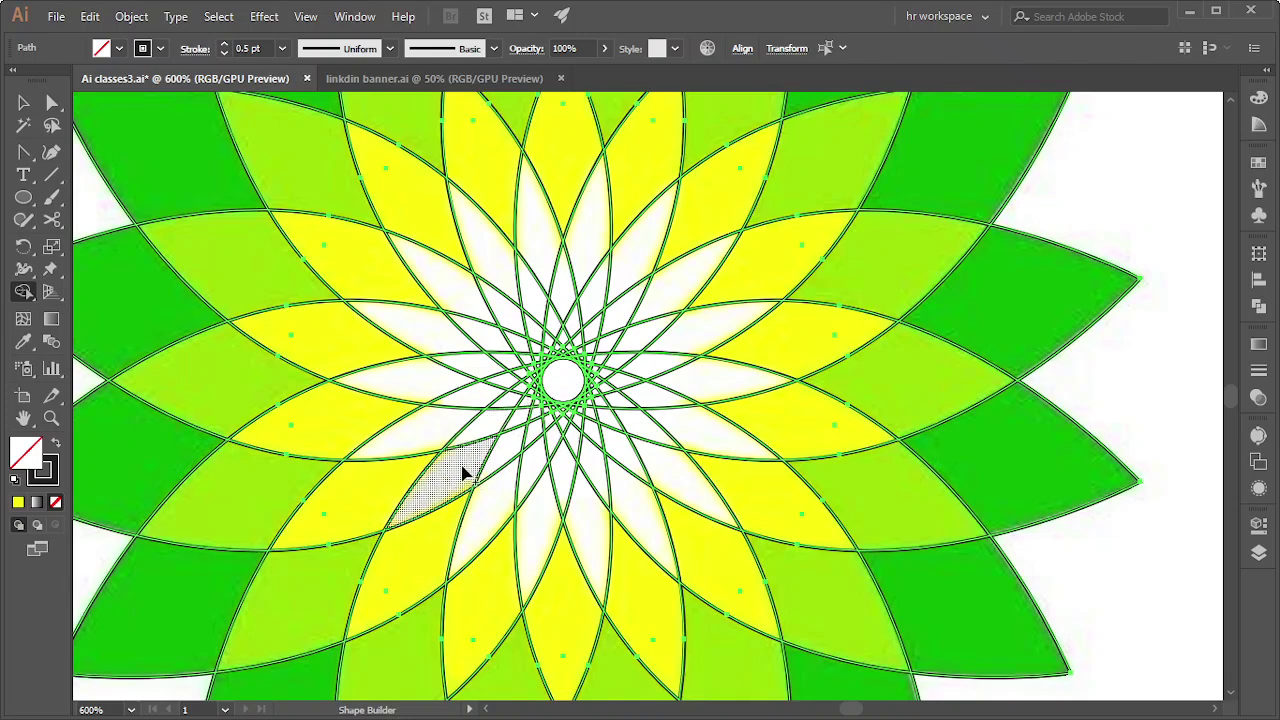
{"action": "left_click_drag", "start_coordinate": [462, 474], "coordinate": [460, 315]}
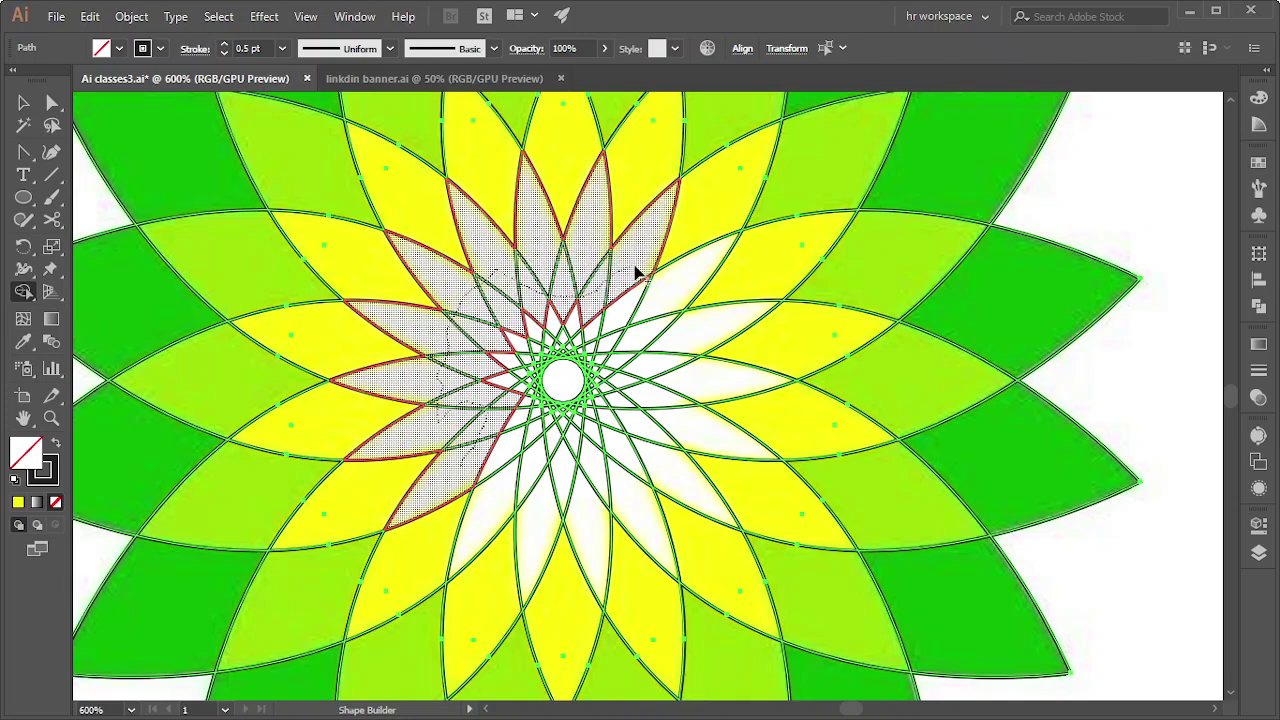
{"action": "left_click_drag", "start_coordinate": [460, 315], "coordinate": [670, 300]}
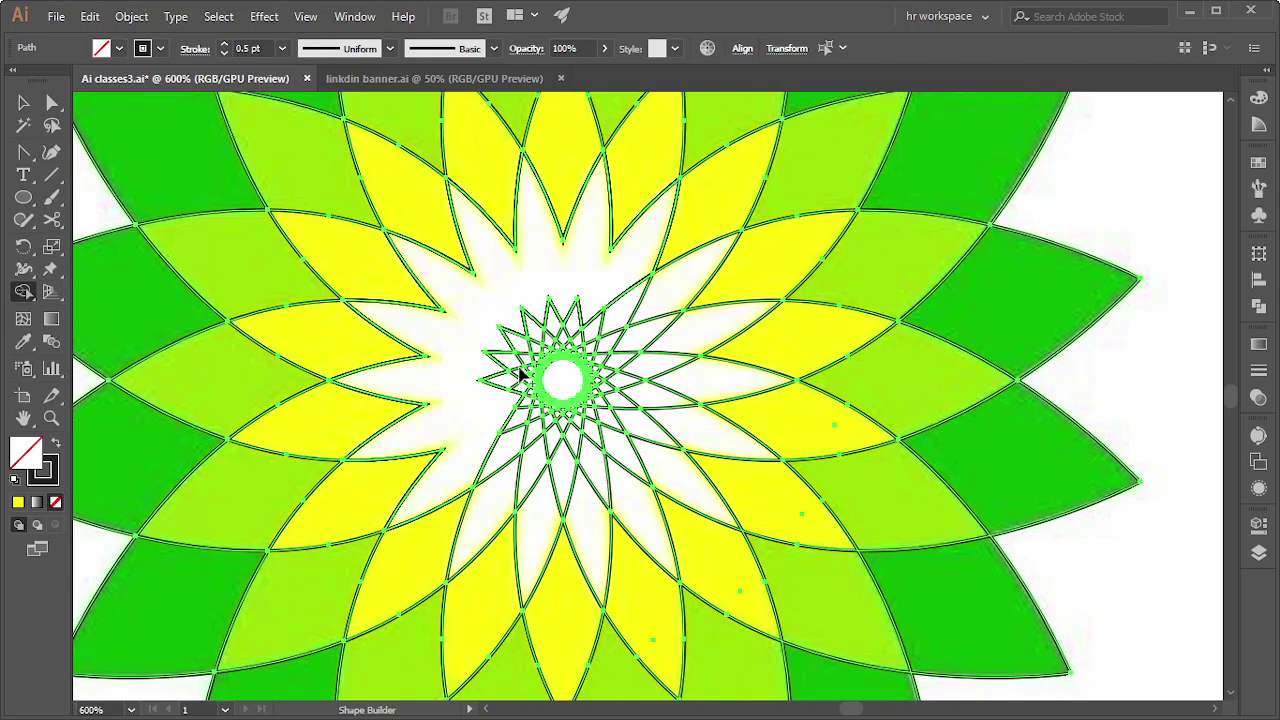
Undo a partial merge, then merge all white centre pieces and inner star lines into one star
{"action": "mouse_move", "coordinate": [491, 408]}
{"action": "left_mouse_down"}
{"action": "mouse_move", "coordinate": [527, 462]}
{"action": "mouse_move", "coordinate": [523, 506]}
{"action": "mouse_move", "coordinate": [591, 500]}
{"action": "mouse_move", "coordinate": [634, 491]}
{"action": "mouse_move", "coordinate": [620, 462]}
{"action": "mouse_move", "coordinate": [551, 449]}
{"action": "mouse_move", "coordinate": [480, 391]}
{"action": "mouse_move", "coordinate": [455, 350]}
{"action": "mouse_move", "coordinate": [540, 395]}
{"action": "mouse_move", "coordinate": [669, 289]}
{"action": "mouse_move", "coordinate": [591, 289]}
{"action": "mouse_move", "coordinate": [548, 368]}
{"action": "mouse_move", "coordinate": [585, 345]}
{"action": "mouse_move", "coordinate": [553, 425]}
{"action": "mouse_move", "coordinate": [528, 393]}
{"action": "mouse_move", "coordinate": [577, 423]}
{"action": "mouse_move", "coordinate": [651, 414]}
{"action": "mouse_move", "coordinate": [689, 434]}
{"action": "mouse_move", "coordinate": [700, 374]}
{"action": "left_mouse_up"}
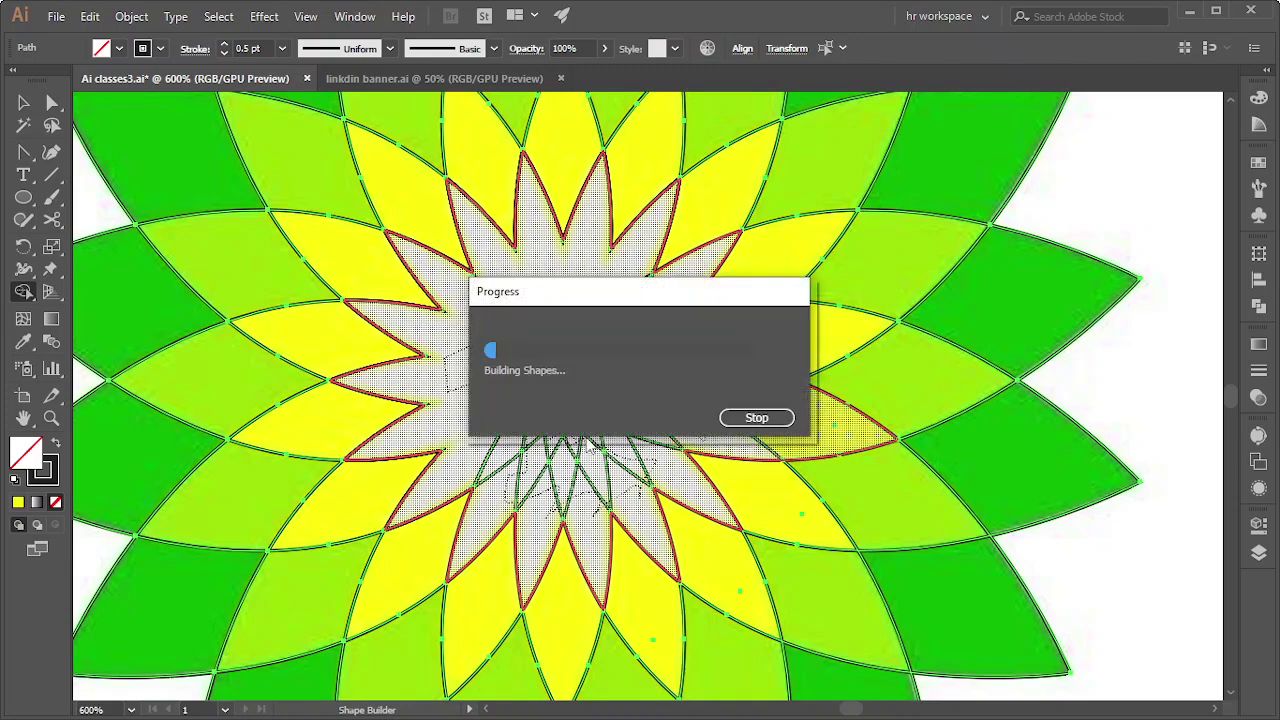
{"action": "key", "text": "ctrl+z"}
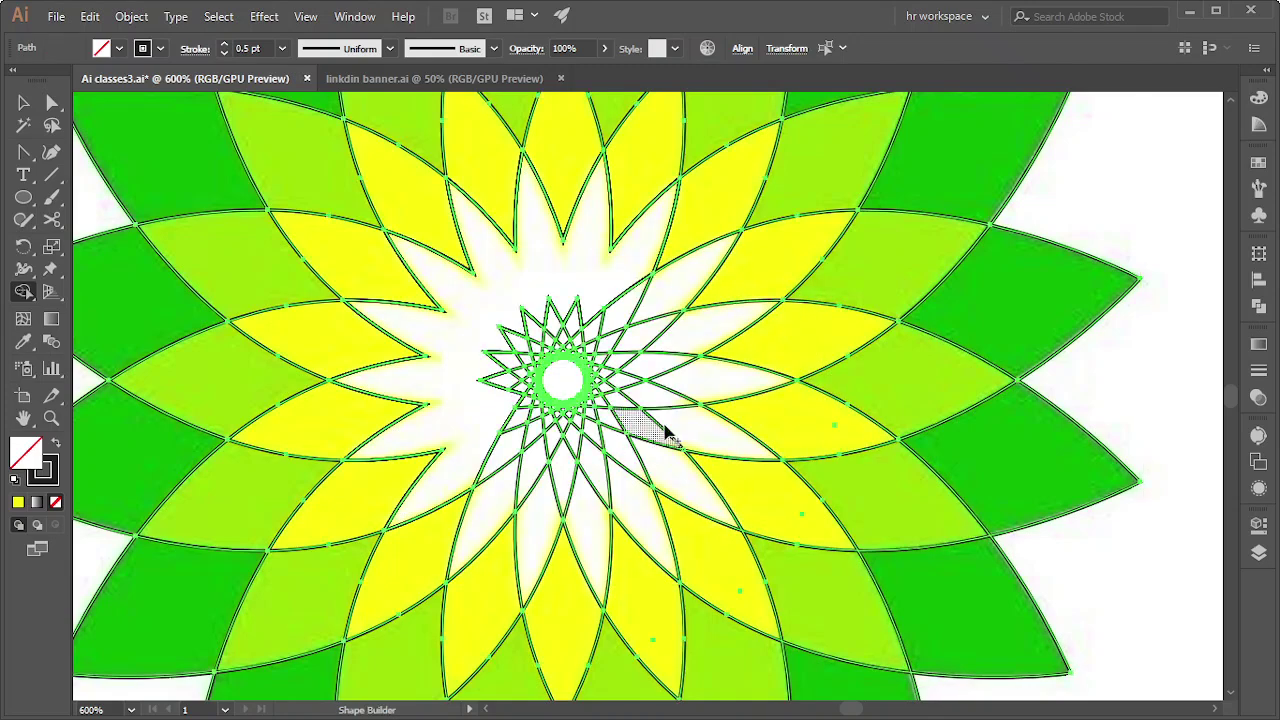
{"action": "mouse_move", "coordinate": [700, 422]}
{"action": "left_mouse_down"}
{"action": "mouse_move", "coordinate": [654, 411]}
{"action": "mouse_move", "coordinate": [651, 366]}
{"action": "mouse_move", "coordinate": [677, 371]}
{"action": "mouse_move", "coordinate": [662, 308]}
{"action": "mouse_move", "coordinate": [628, 300]}
{"action": "left_mouse_up"}
{"action": "left_click_drag", "start_coordinate": [503, 446], "coordinate": [673, 400]}
{"action": "left_click_drag", "start_coordinate": [590, 488], "coordinate": [588, 510]}
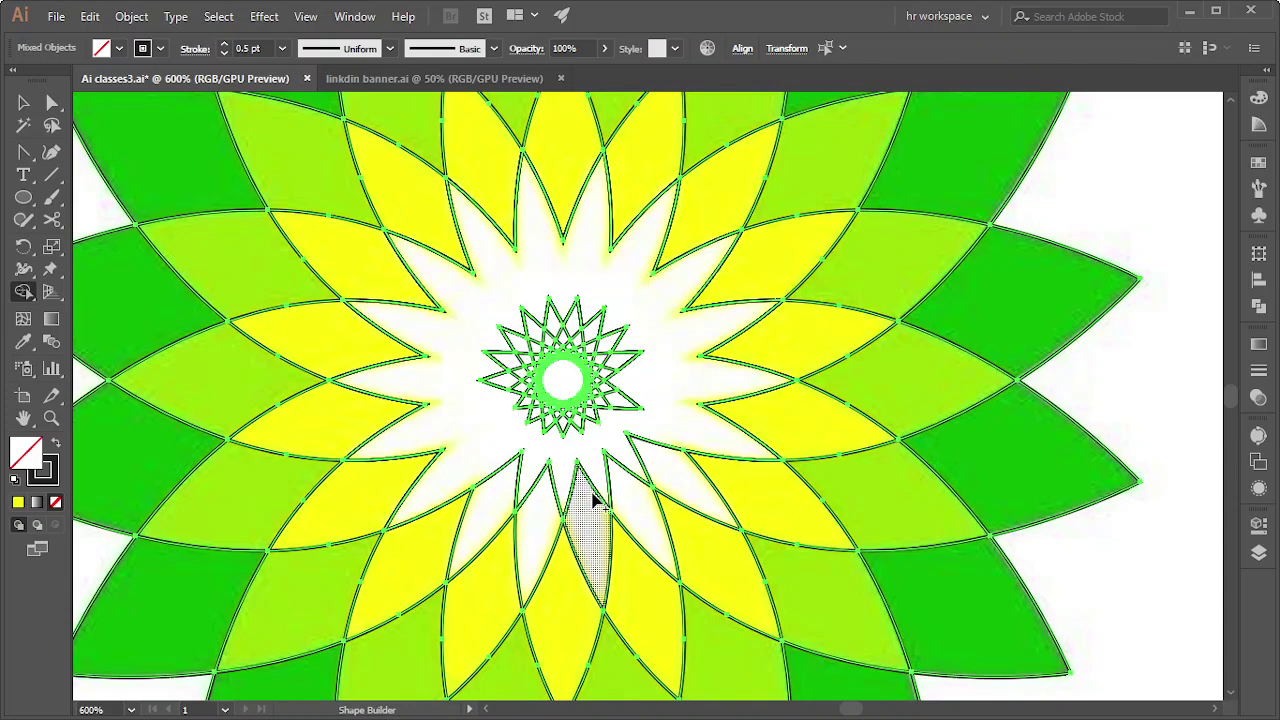
{"action": "mouse_move", "coordinate": [508, 491]}
{"action": "left_mouse_down"}
{"action": "mouse_move", "coordinate": [614, 480]}
{"action": "mouse_move", "coordinate": [646, 452]}
{"action": "left_mouse_up"}
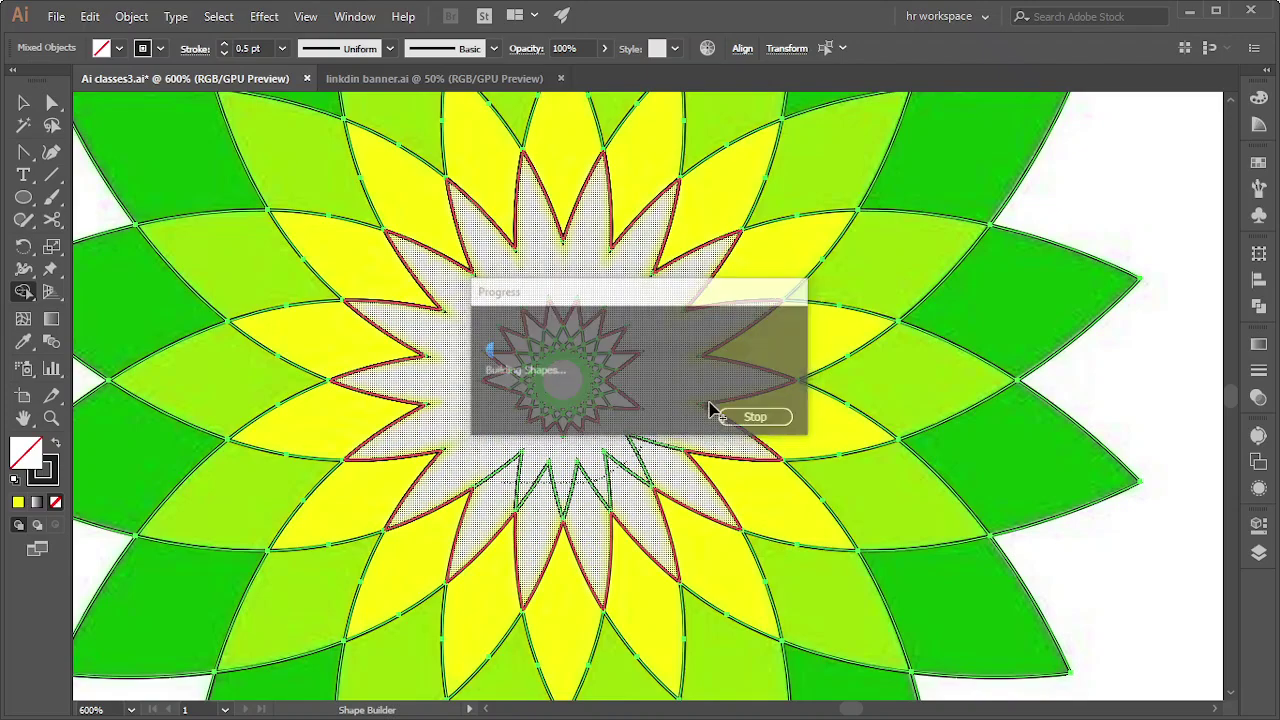
{"action": "mouse_move", "coordinate": [508, 383]}
{"action": "left_mouse_down"}
{"action": "mouse_move", "coordinate": [611, 360]}
{"action": "mouse_move", "coordinate": [600, 400]}
{"action": "mouse_move", "coordinate": [528, 434]}
{"action": "mouse_move", "coordinate": [592, 370]}
{"action": "mouse_move", "coordinate": [514, 414]}
{"action": "mouse_move", "coordinate": [543, 371]}
{"action": "mouse_move", "coordinate": [538, 425]}
{"action": "mouse_move", "coordinate": [608, 357]}
{"action": "mouse_move", "coordinate": [537, 366]}
{"action": "mouse_move", "coordinate": [551, 371]}
{"action": "mouse_move", "coordinate": [541, 385]}
{"action": "mouse_move", "coordinate": [603, 366]}
{"action": "mouse_move", "coordinate": [590, 462]}
{"action": "left_mouse_up"}
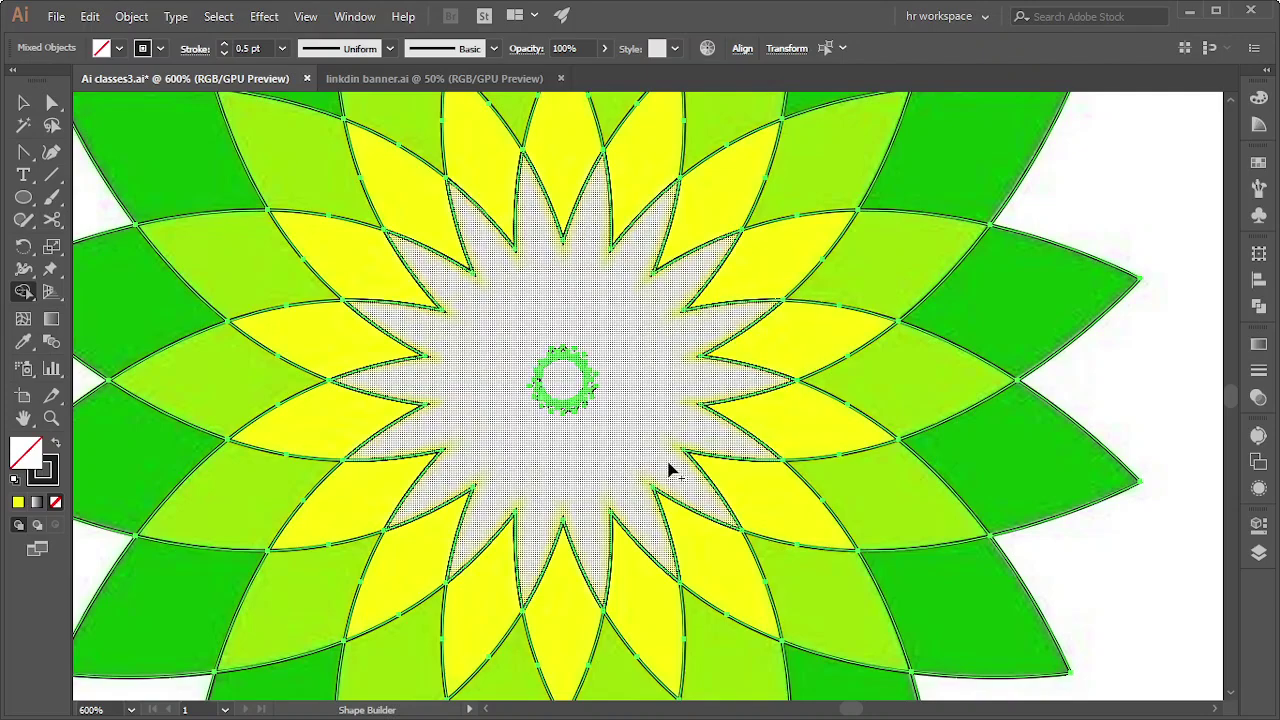
Switch to the Selection tool and inspect an upper petal
{"action": "left_click", "coordinate": [24, 102]}
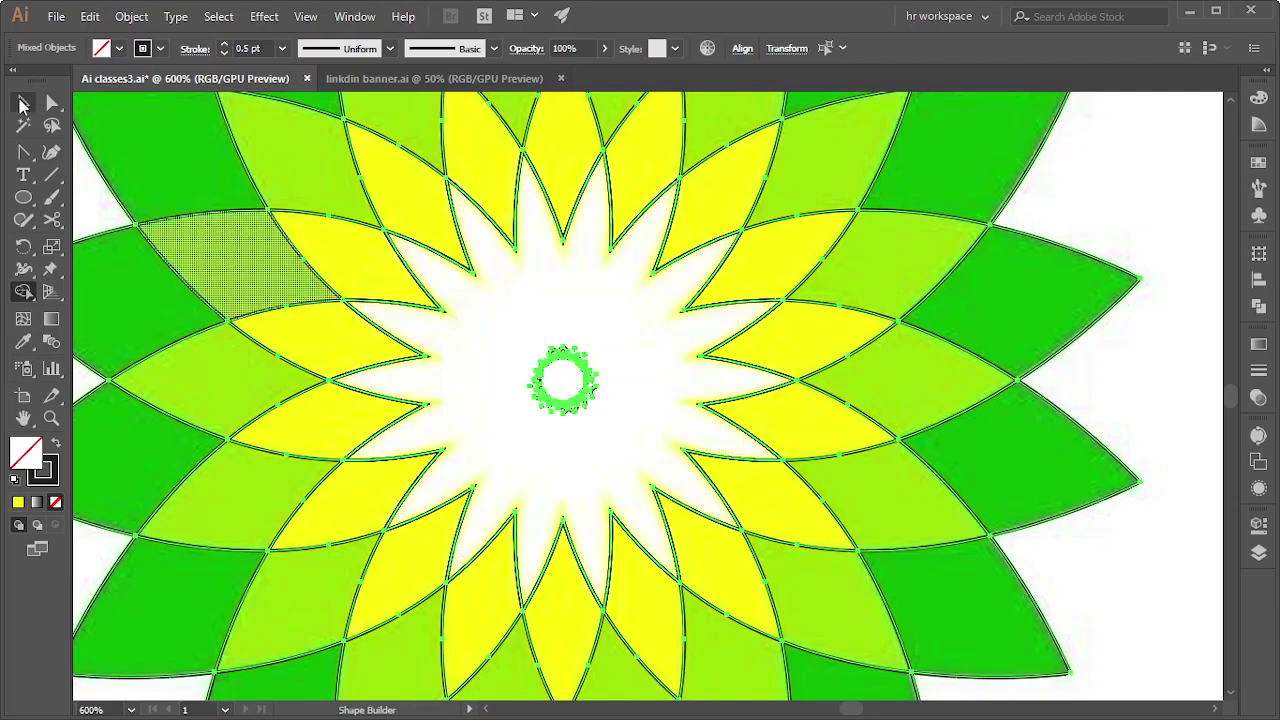
{"action": "scroll", "coordinate": [922, 234], "scroll_direction": "down", "scroll_amount": 2}
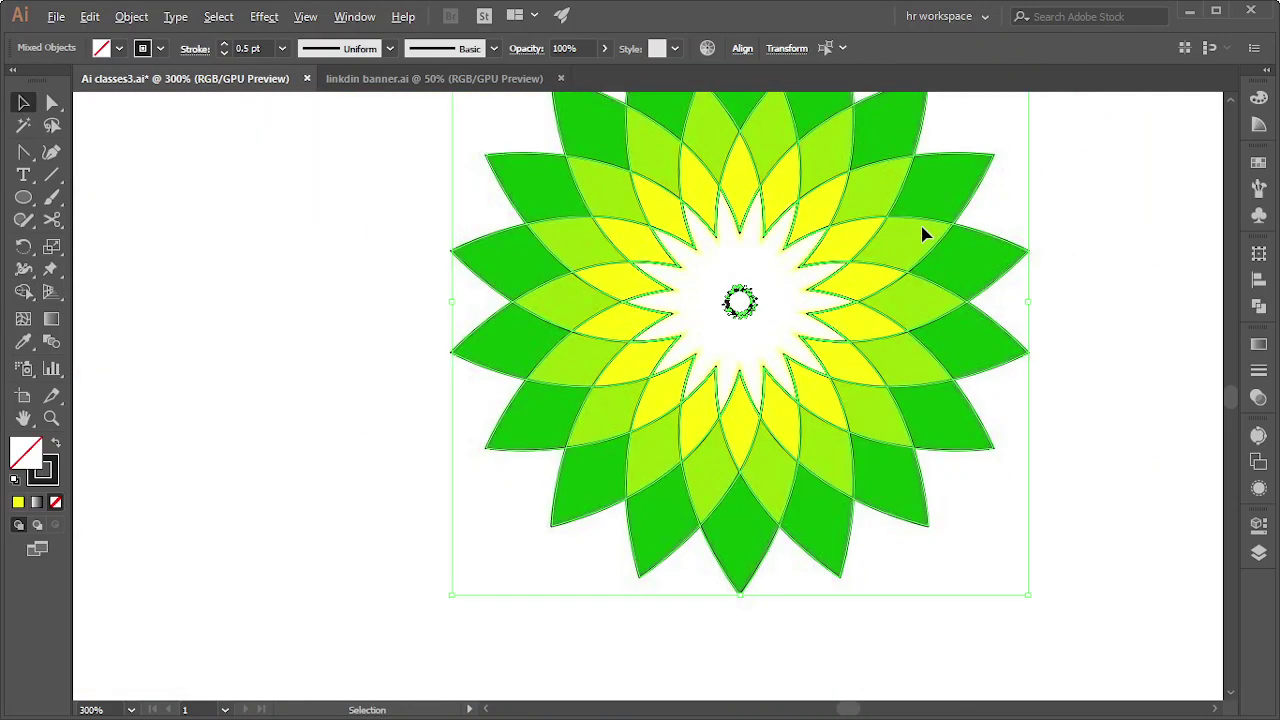
{"action": "left_click", "coordinate": [1133, 203]}
{"action": "left_click", "coordinate": [748, 240]}
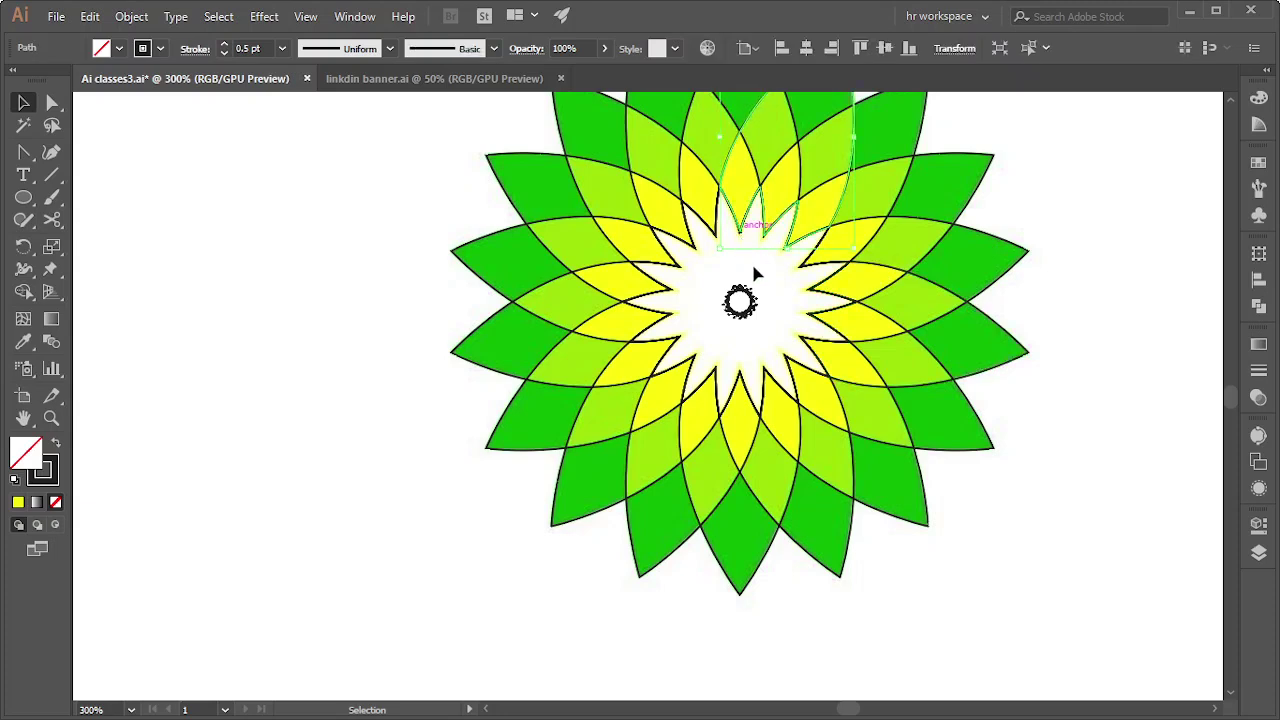
{"action": "scroll", "coordinate": [760, 268], "scroll_direction": "up", "scroll_amount": 1}
{"action": "scroll", "coordinate": [771, 263], "scroll_direction": "up", "scroll_amount": 1}
{"action": "left_click", "coordinate": [1051, 200]}
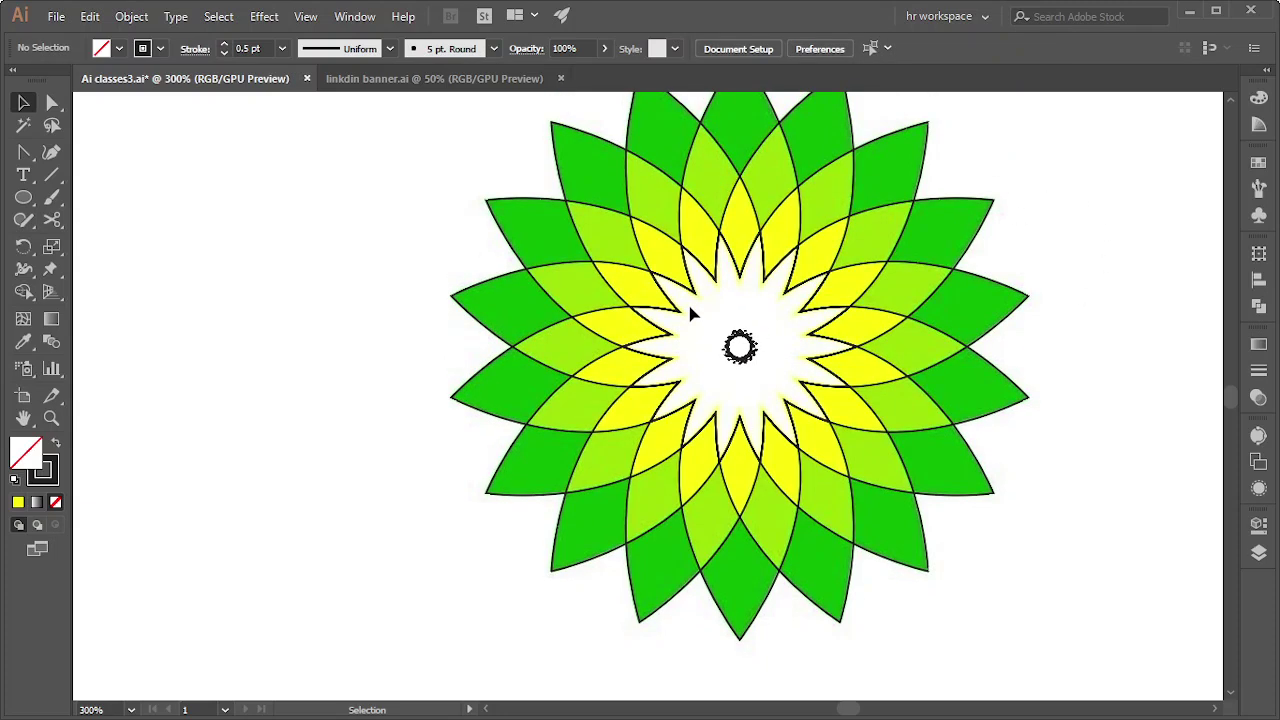
Release the compound path of the merged star-shaped centre
{"action": "left_click", "coordinate": [690, 308]}
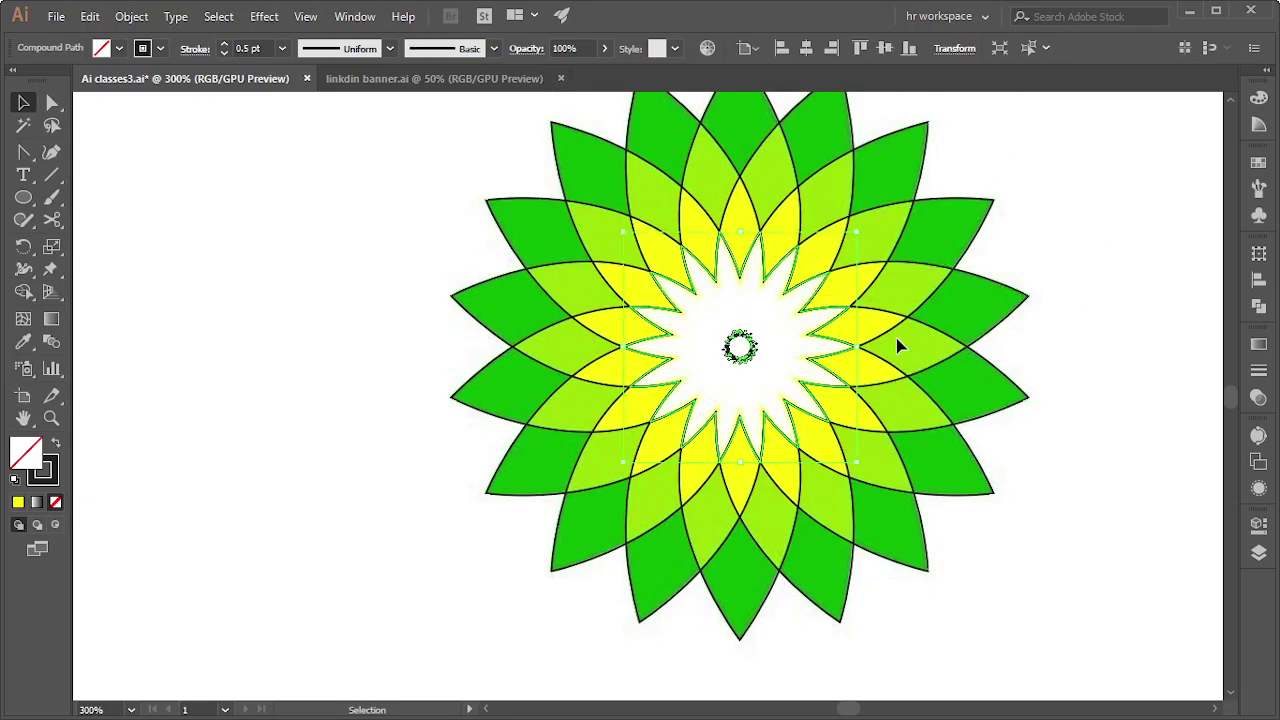
{"action": "right_click", "coordinate": [735, 290]}
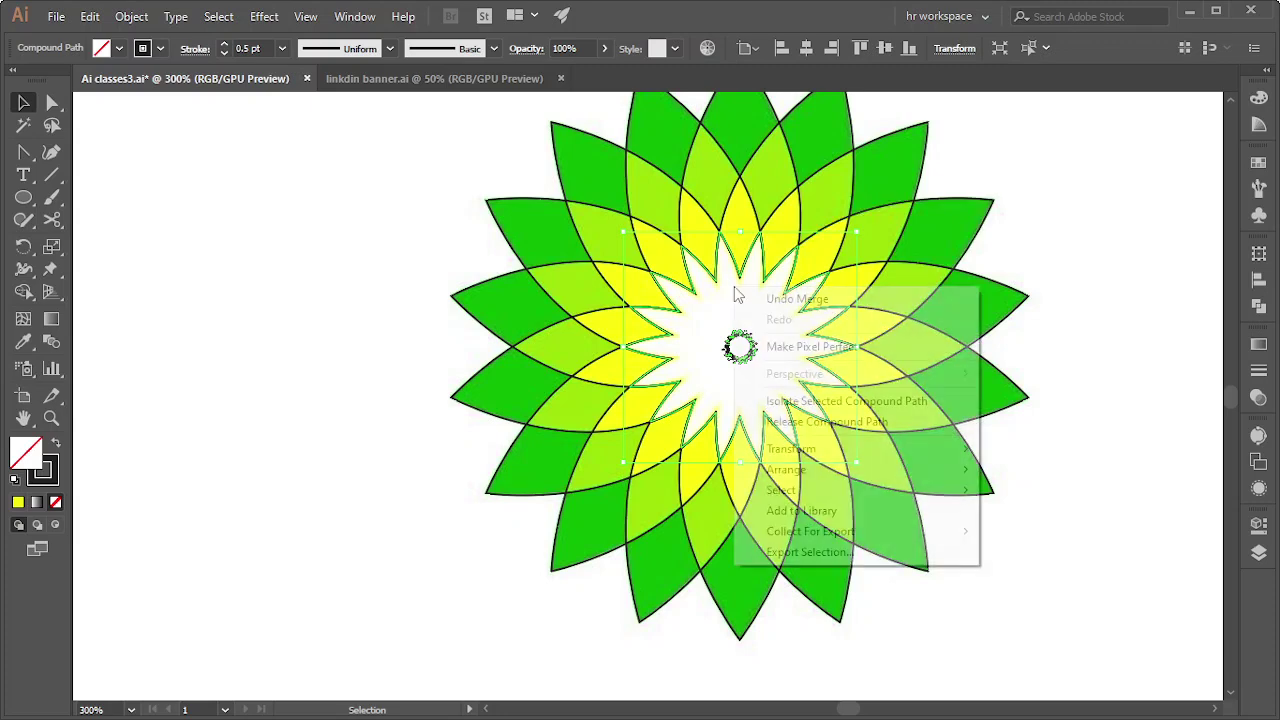
{"action": "left_click", "coordinate": [868, 423]}
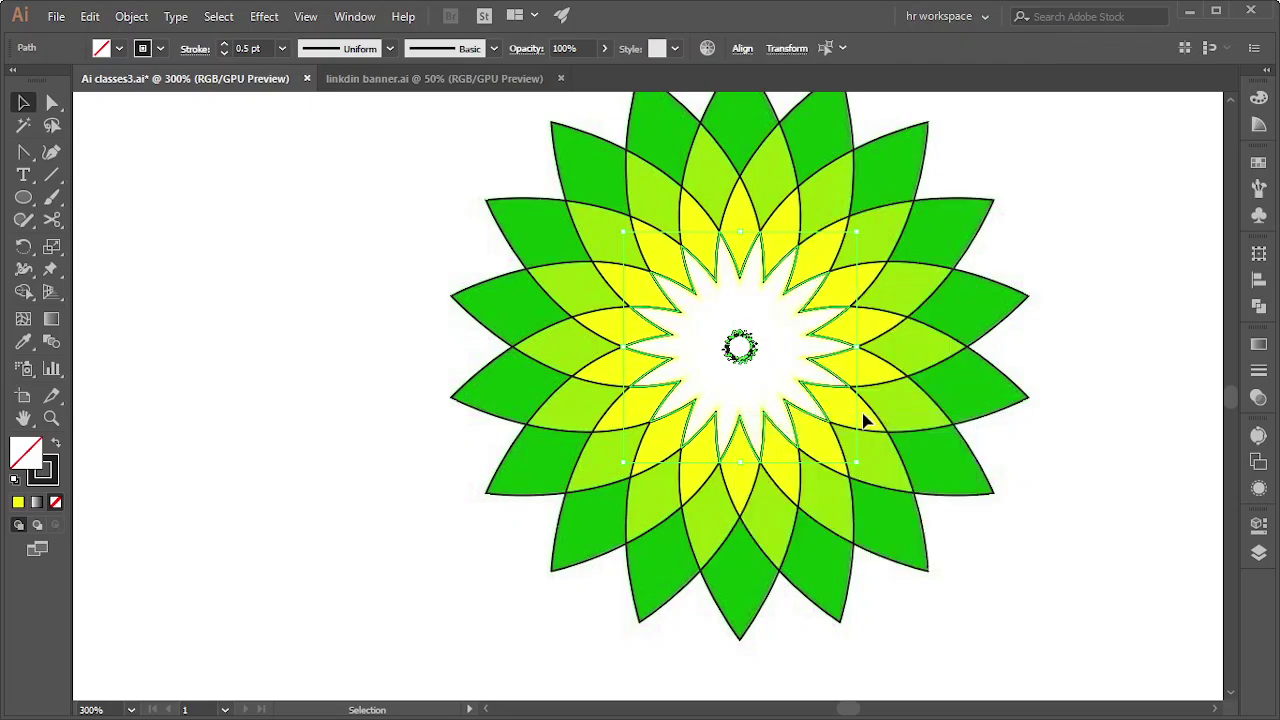
{"action": "left_click", "coordinate": [1068, 228]}
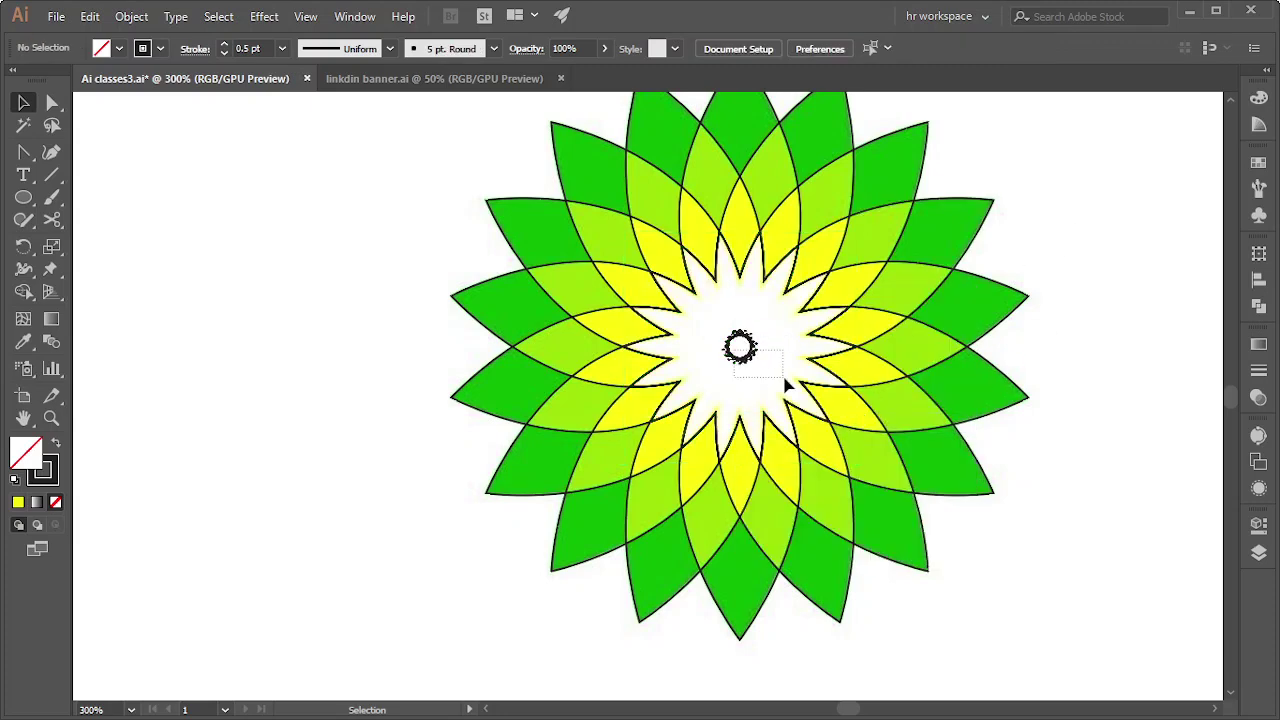
Delete the small circle at the flower's centre
{"action": "left_click_drag", "start_coordinate": [785, 385], "coordinate": [768, 370]}
{"action": "left_click", "coordinate": [712, 336]}
{"action": "key", "text": "Delete"}
{"action": "scroll", "coordinate": [845, 230], "scroll_direction": "up", "scroll_amount": 3}
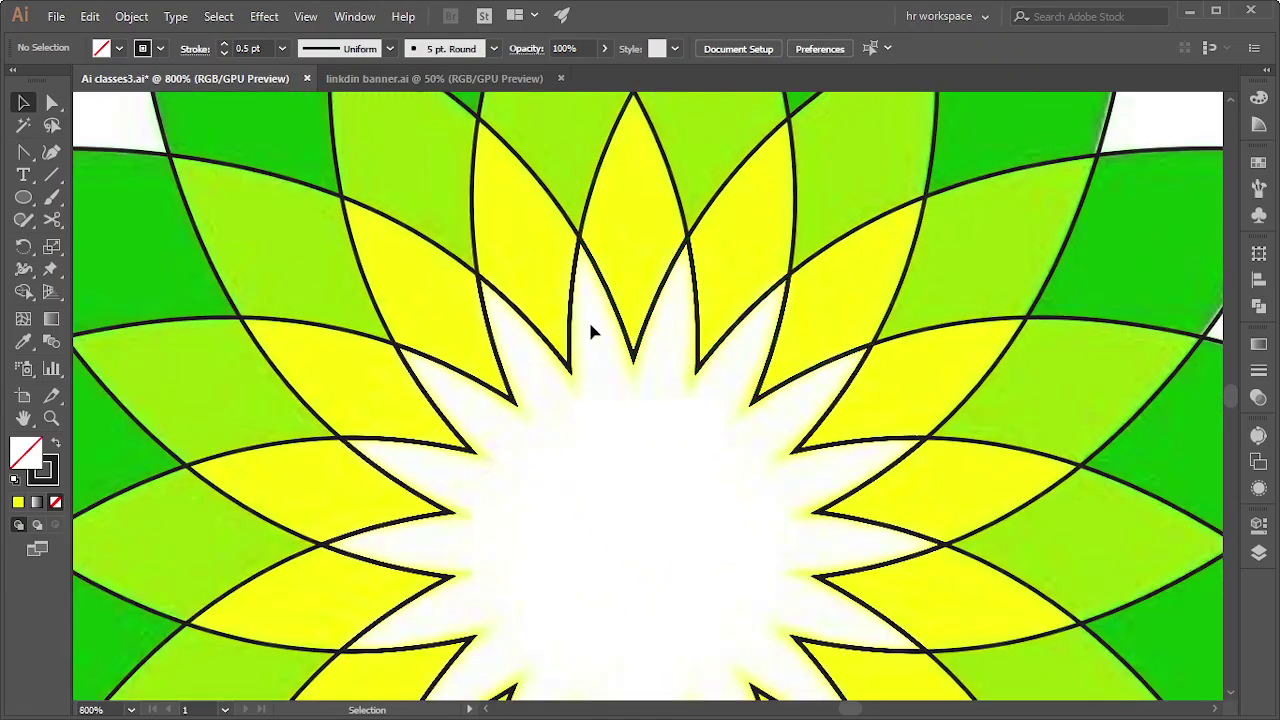
Check the inner star path and an upper-left petal shape, then clear the selection
{"action": "left_click", "coordinate": [681, 376]}
{"action": "scroll", "coordinate": [681, 376], "scroll_direction": "down", "scroll_amount": 1}
{"action": "left_click", "coordinate": [666, 206]}
{"action": "scroll", "coordinate": [820, 345], "scroll_direction": "up", "scroll_amount": 1}
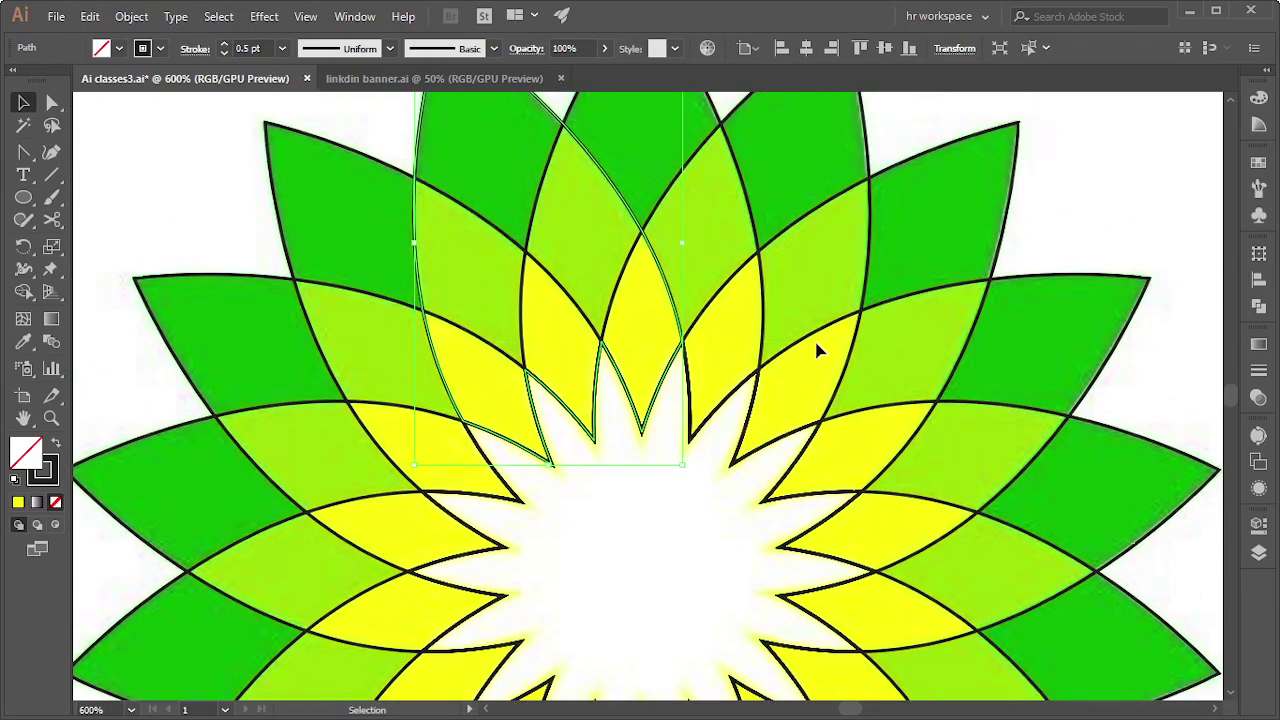
{"action": "scroll", "coordinate": [824, 343], "scroll_direction": "up", "scroll_amount": 3}
{"action": "scroll", "coordinate": [824, 343], "scroll_direction": "down", "scroll_amount": 3}
{"action": "scroll", "coordinate": [986, 434], "scroll_direction": "down", "scroll_amount": 1}
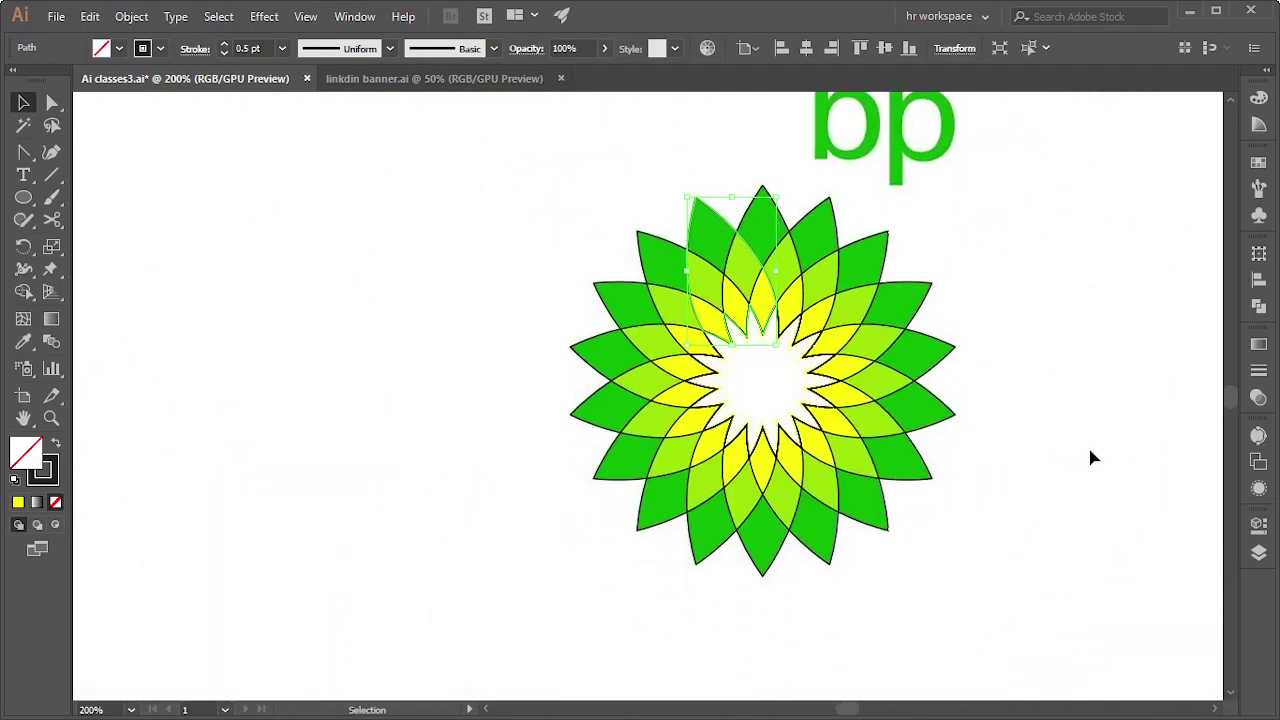
{"action": "scroll", "coordinate": [1089, 451], "scroll_direction": "up", "scroll_amount": 1}
{"action": "left_click", "coordinate": [503, 406]}
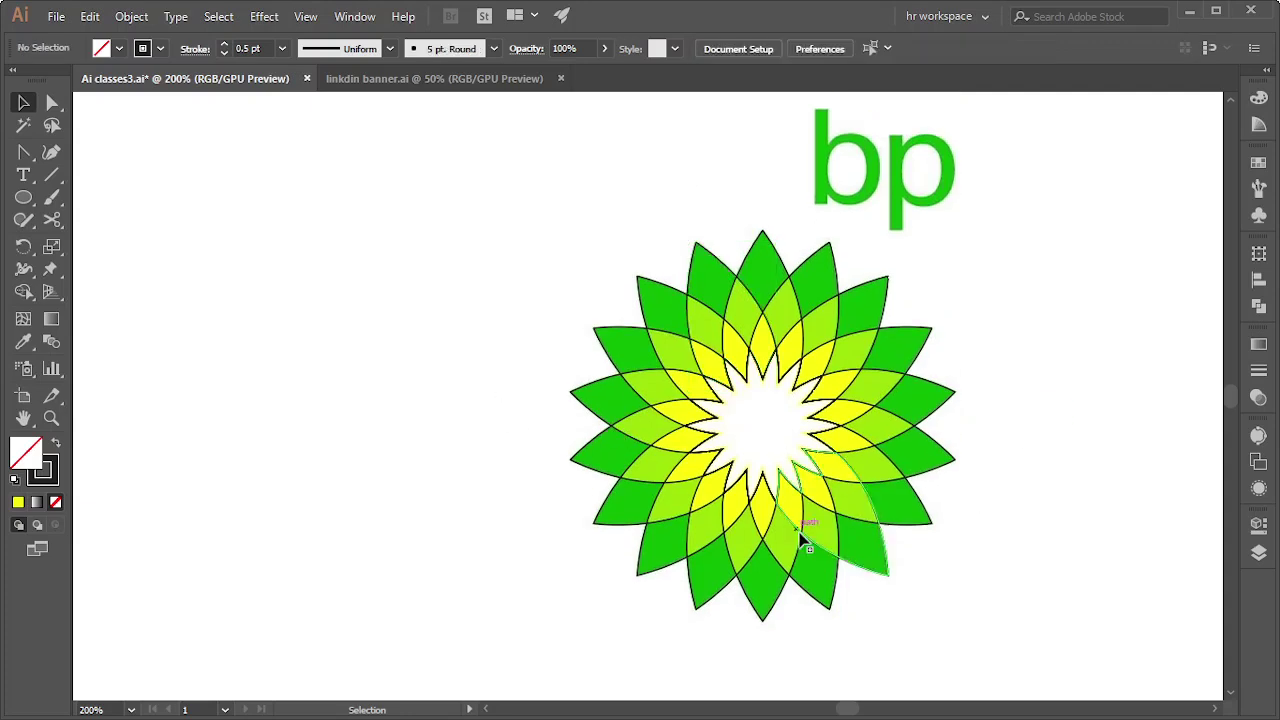
Fill the inner star shape solid white
{"action": "left_click", "coordinate": [721, 422]}
{"action": "left_click", "coordinate": [55, 446]}
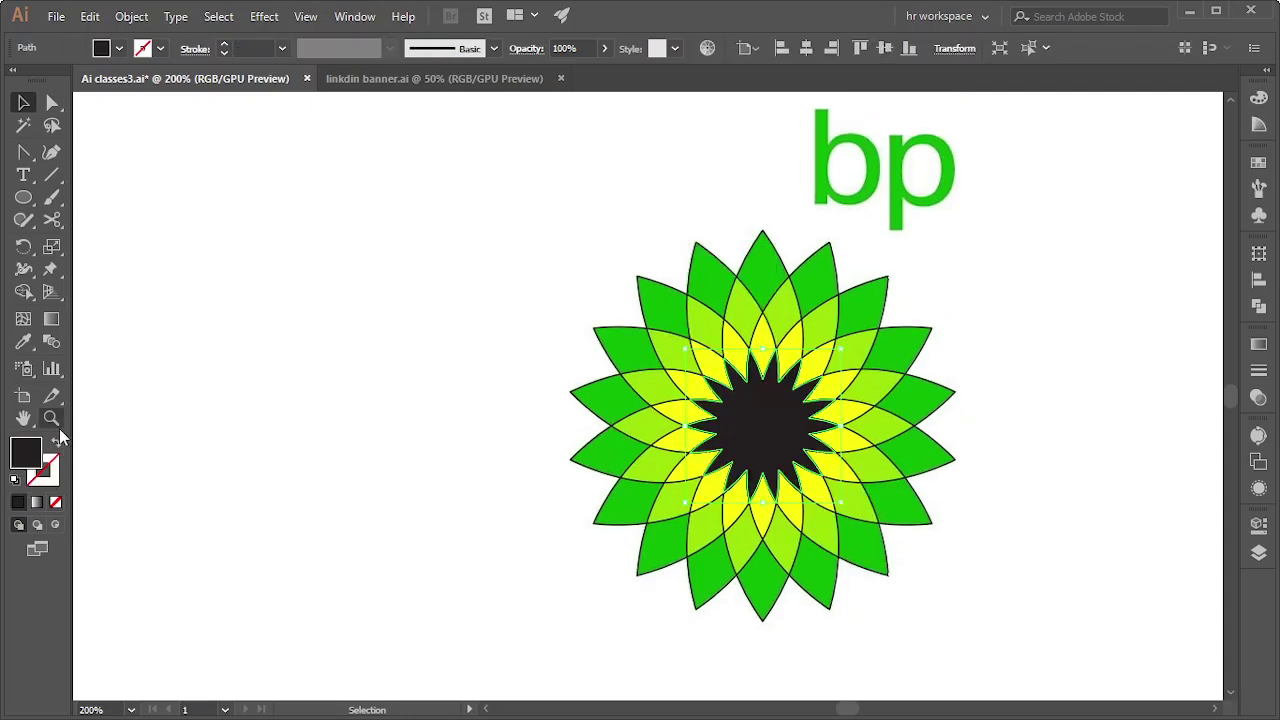
{"action": "left_click", "coordinate": [1259, 97]}
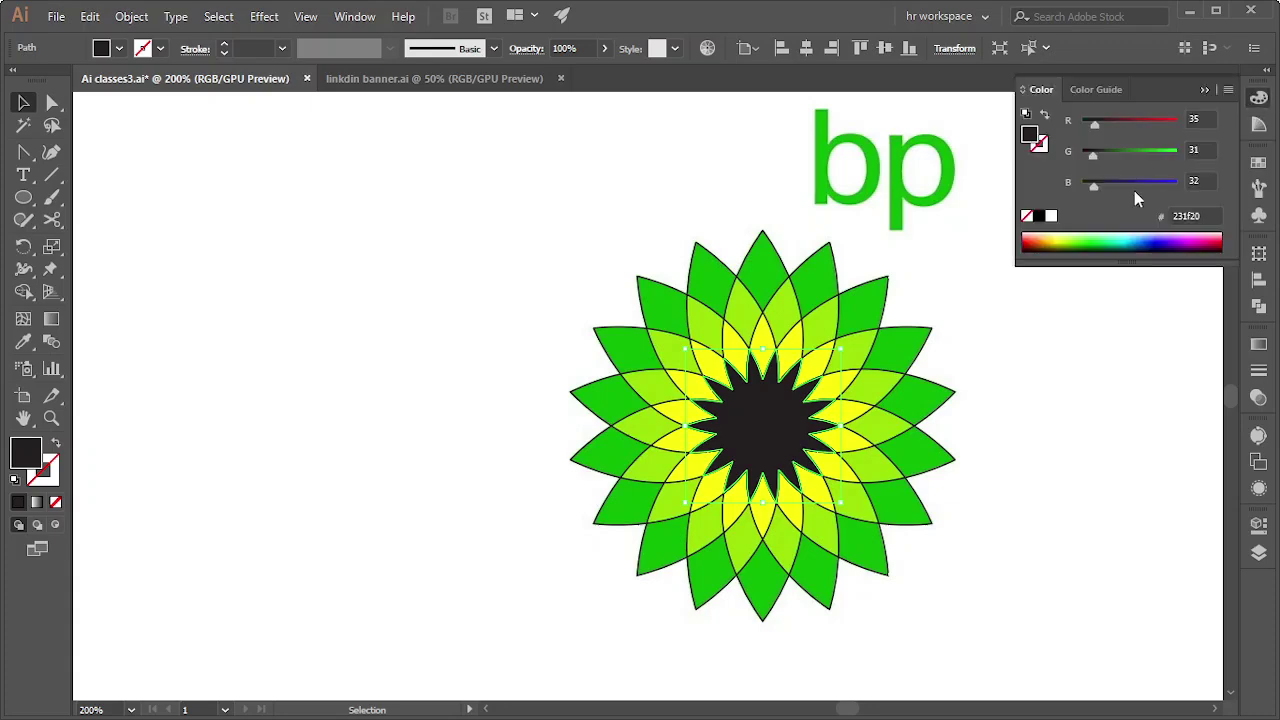
{"action": "left_click", "coordinate": [1051, 216]}
{"action": "left_click", "coordinate": [920, 514]}
{"action": "scroll", "coordinate": [965, 458], "scroll_direction": "up", "scroll_amount": 1}
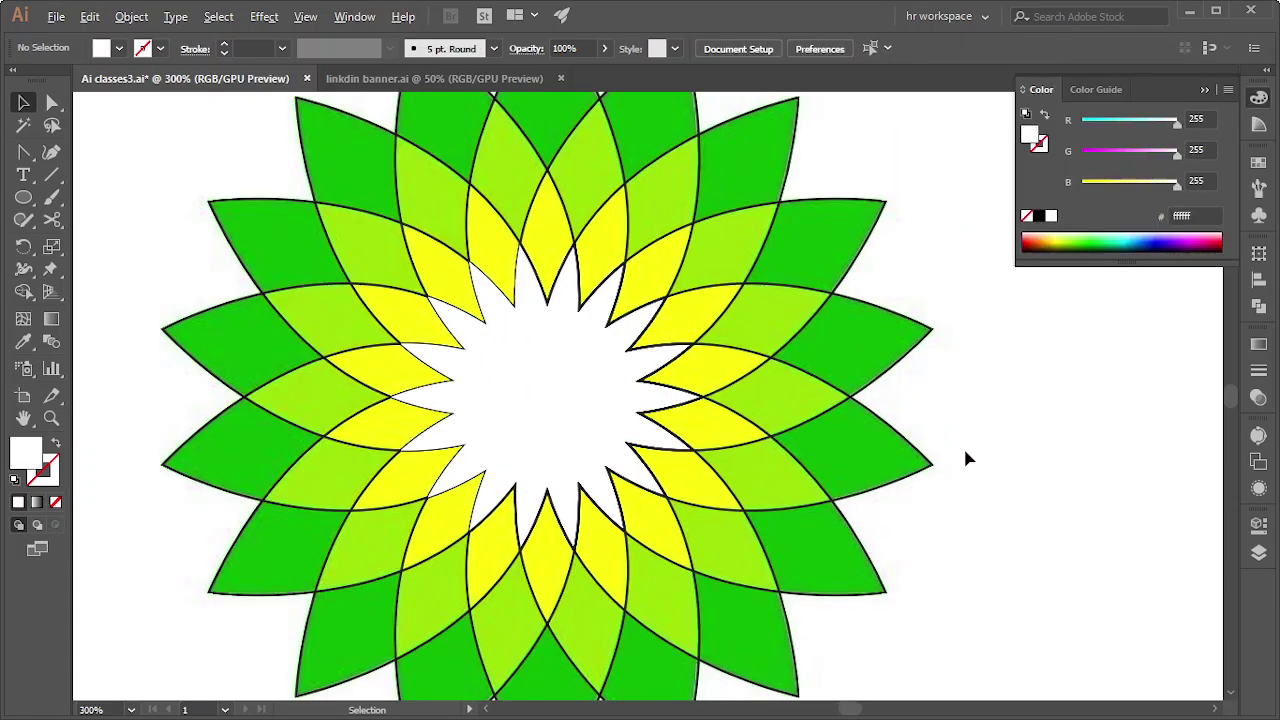
{"action": "scroll", "coordinate": [965, 458], "scroll_direction": "down", "scroll_amount": 1}
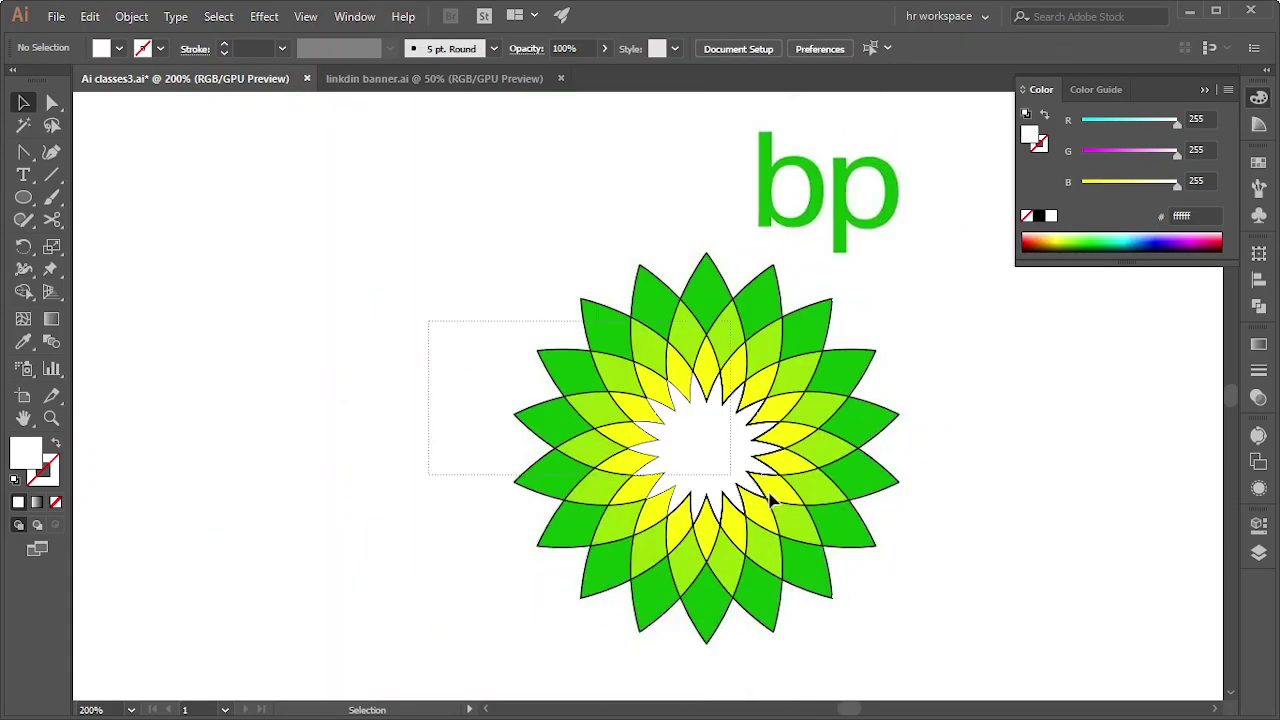
Select the whole sunburst, reset fill and stroke, and show the Swatches panel
{"action": "left_click_drag", "start_coordinate": [977, 593], "coordinate": [977, 593]}
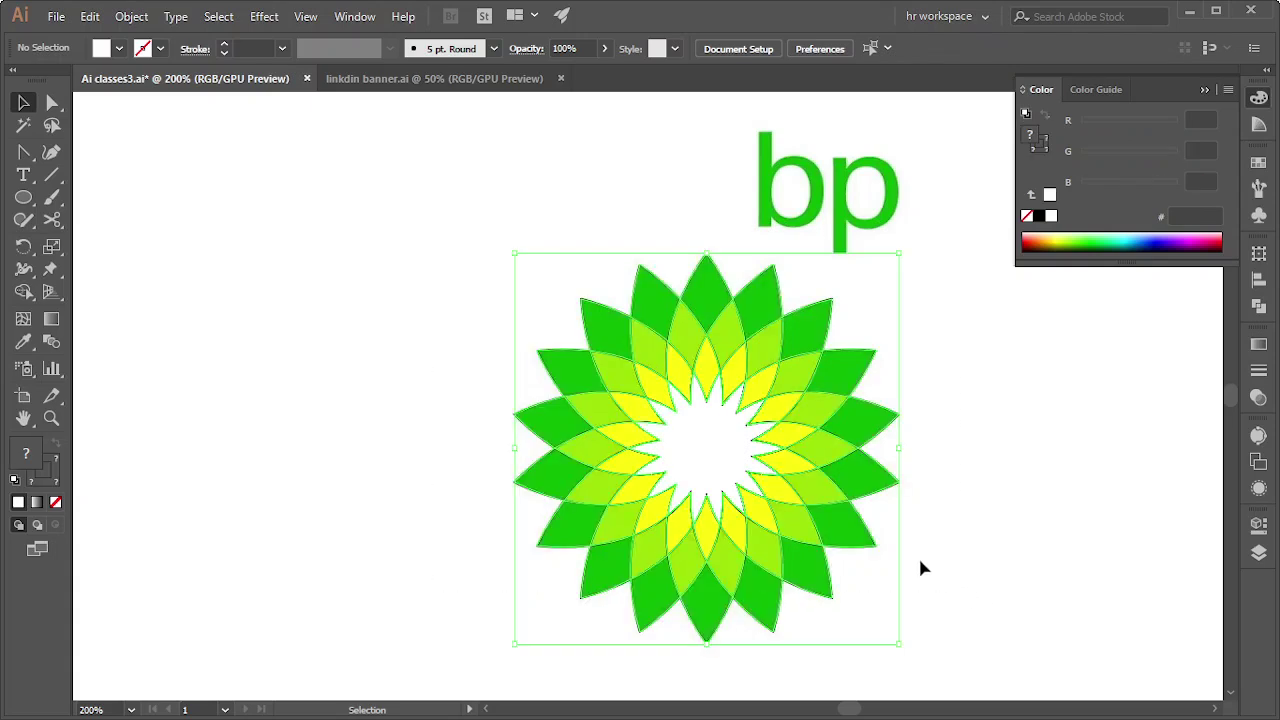
{"action": "left_click", "coordinate": [712, 463]}
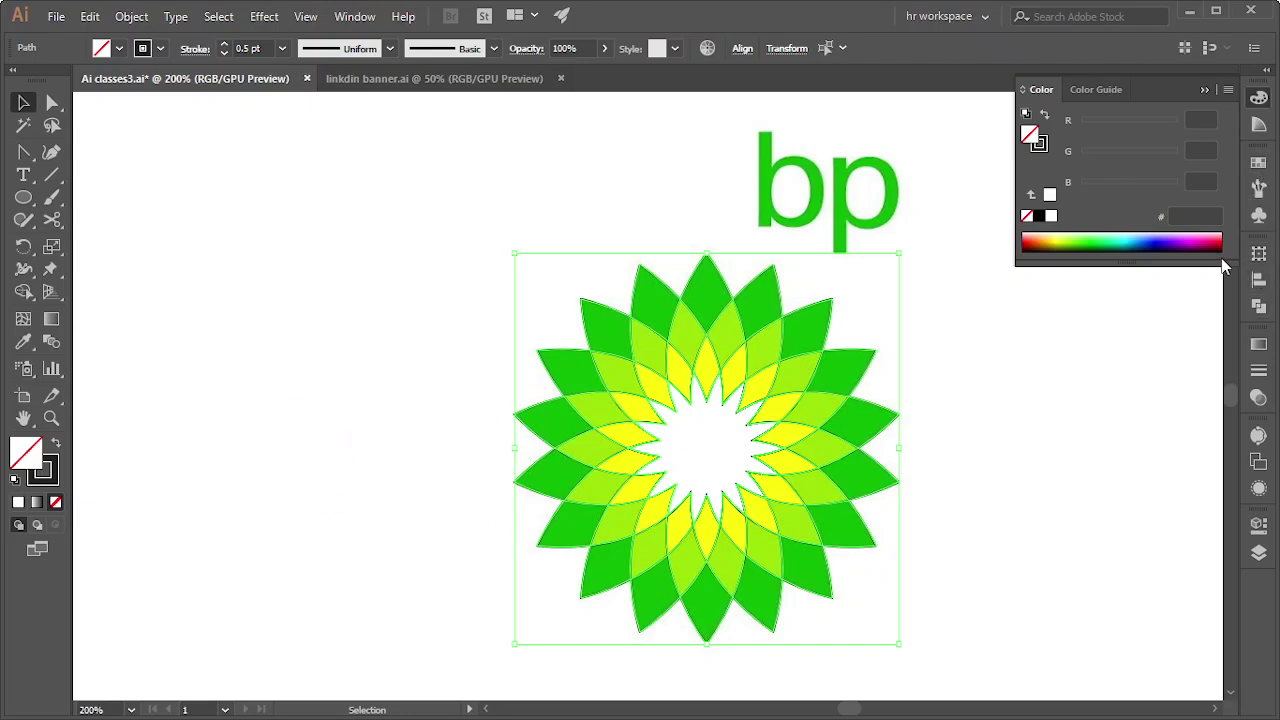
{"action": "left_click", "coordinate": [1258, 165]}
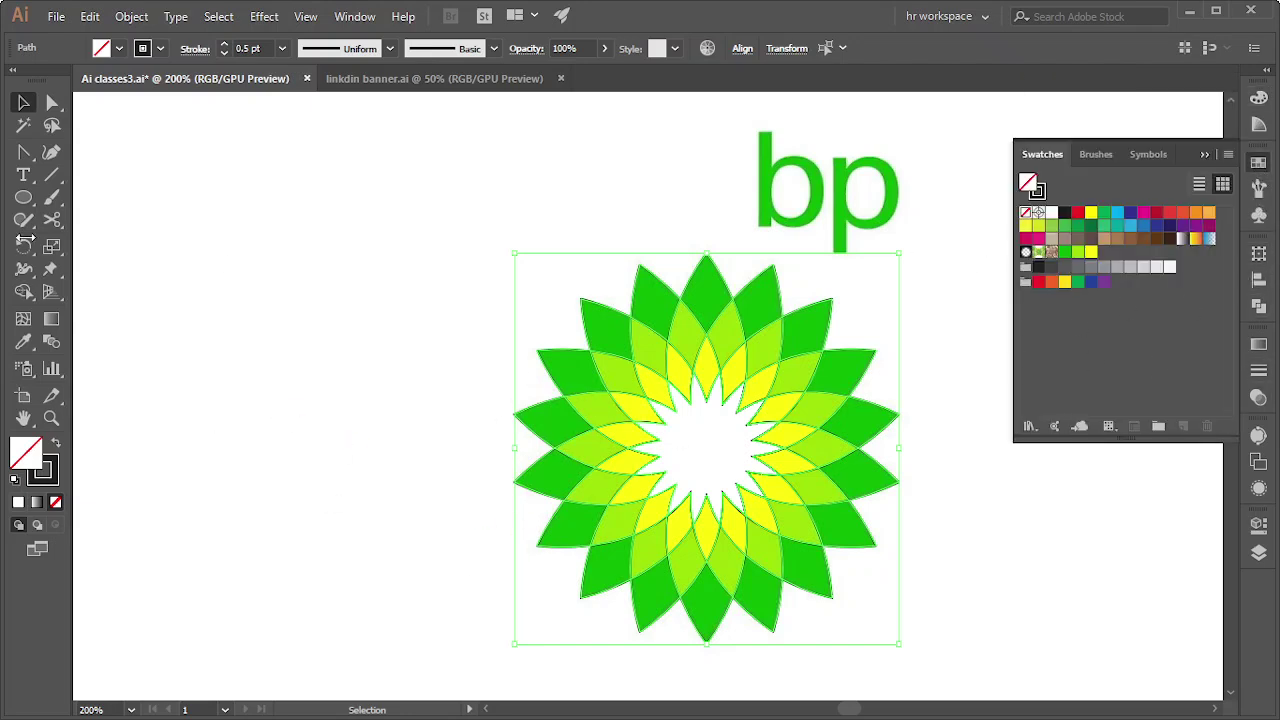
{"action": "scroll", "coordinate": [729, 329], "scroll_direction": "up", "scroll_amount": 3}
{"action": "scroll", "coordinate": [928, 355], "scroll_direction": "down", "scroll_amount": 3}
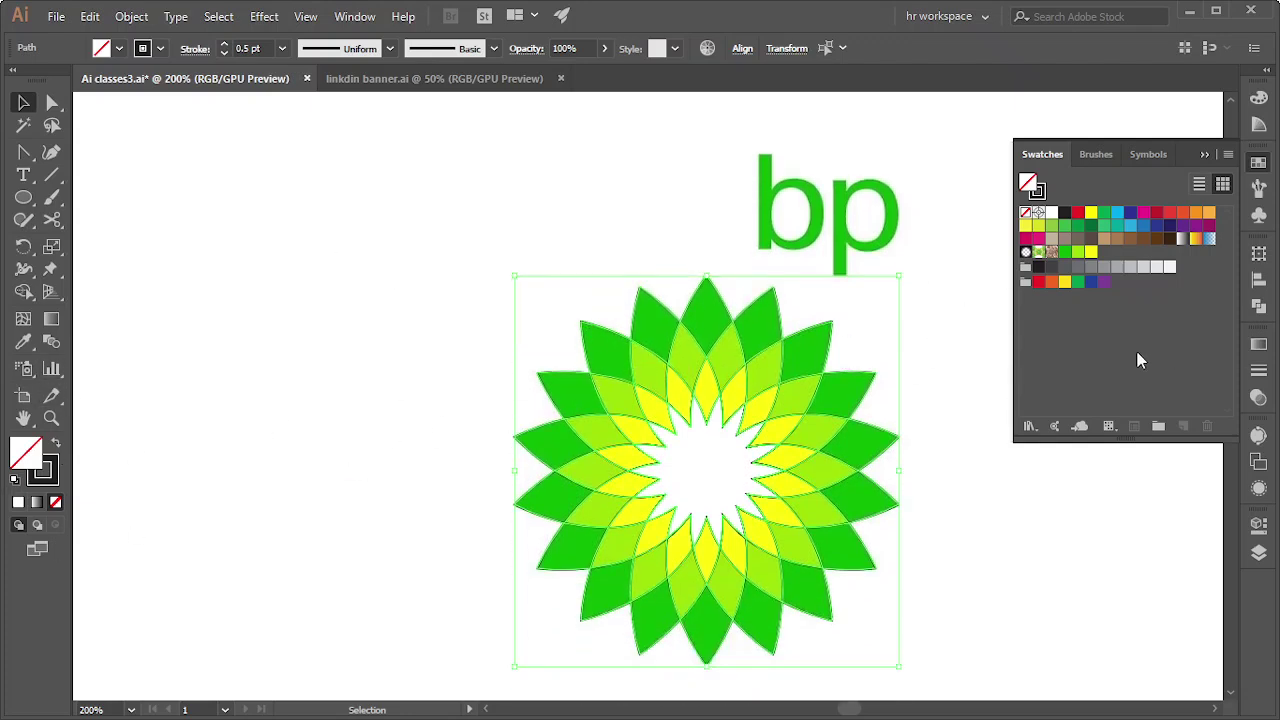
{"action": "left_click", "coordinate": [22, 292]}
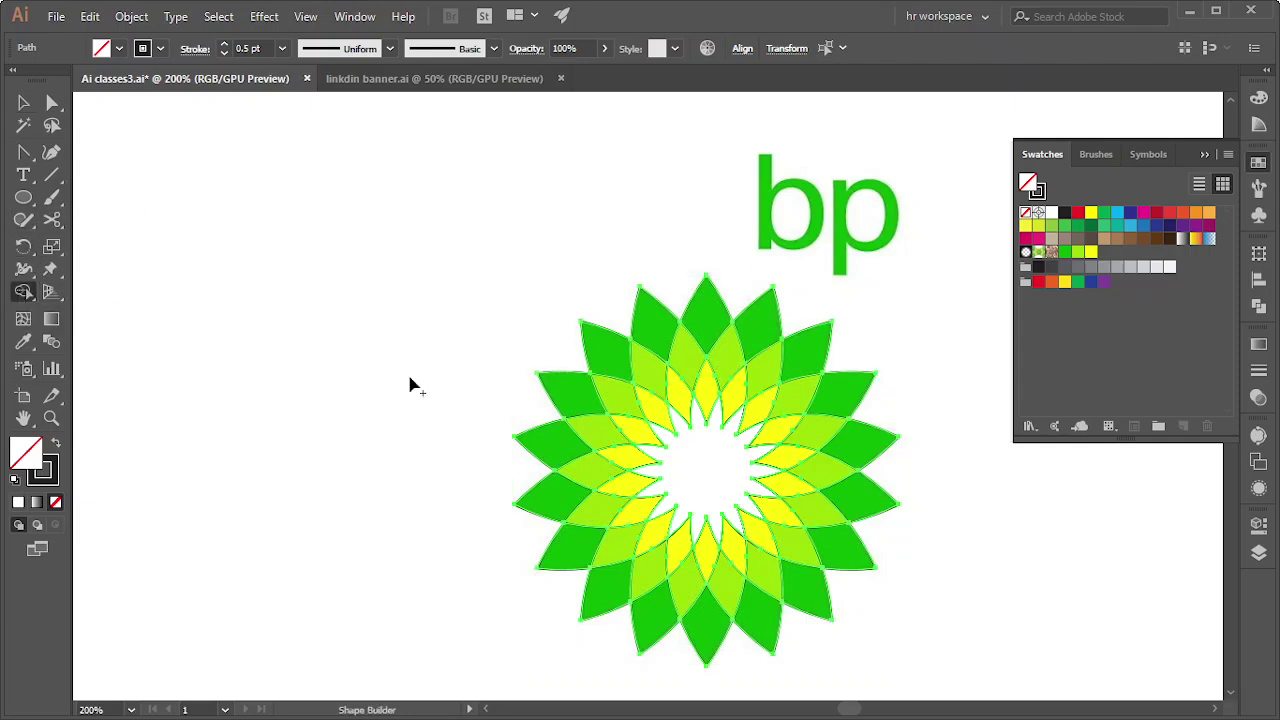
Pick the dark green swatch as fill, toggling fill/stroke to confirm fill is active
{"action": "left_click", "coordinate": [1064, 251]}
{"action": "left_click", "coordinate": [50, 477]}
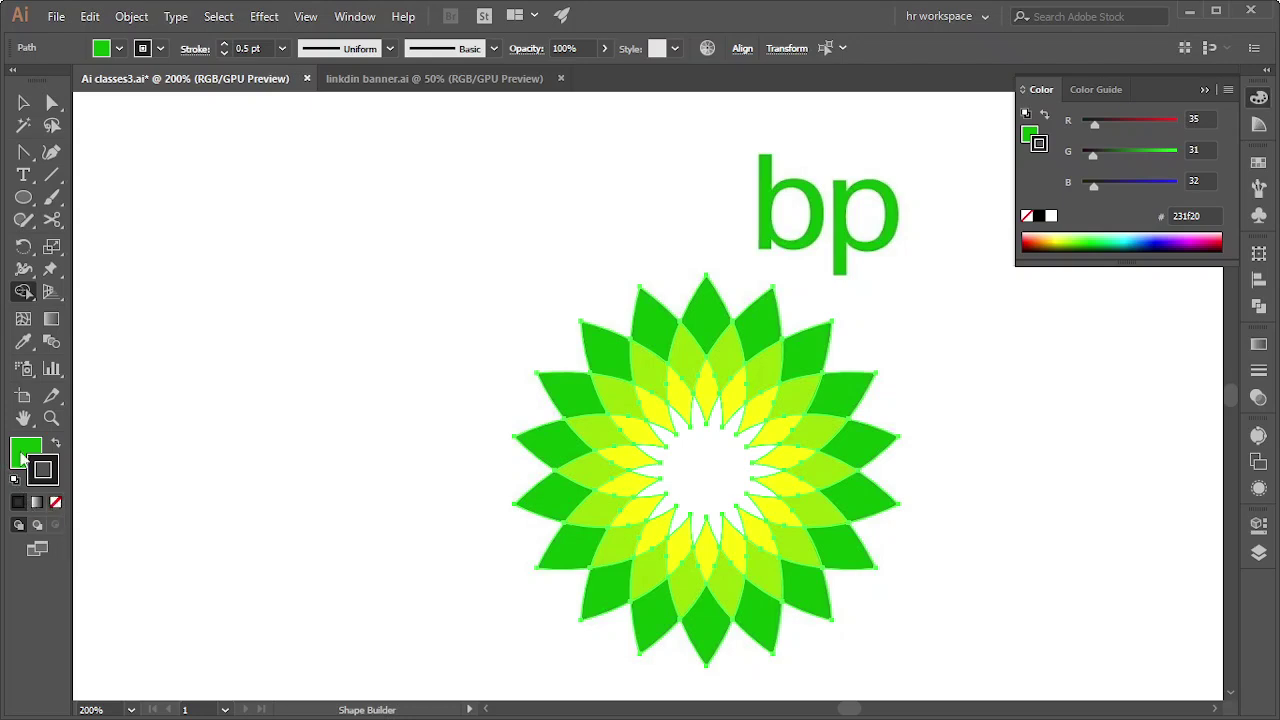
{"action": "left_click", "coordinate": [22, 458]}
{"action": "left_click", "coordinate": [48, 477]}
{"action": "left_click", "coordinate": [24, 452]}
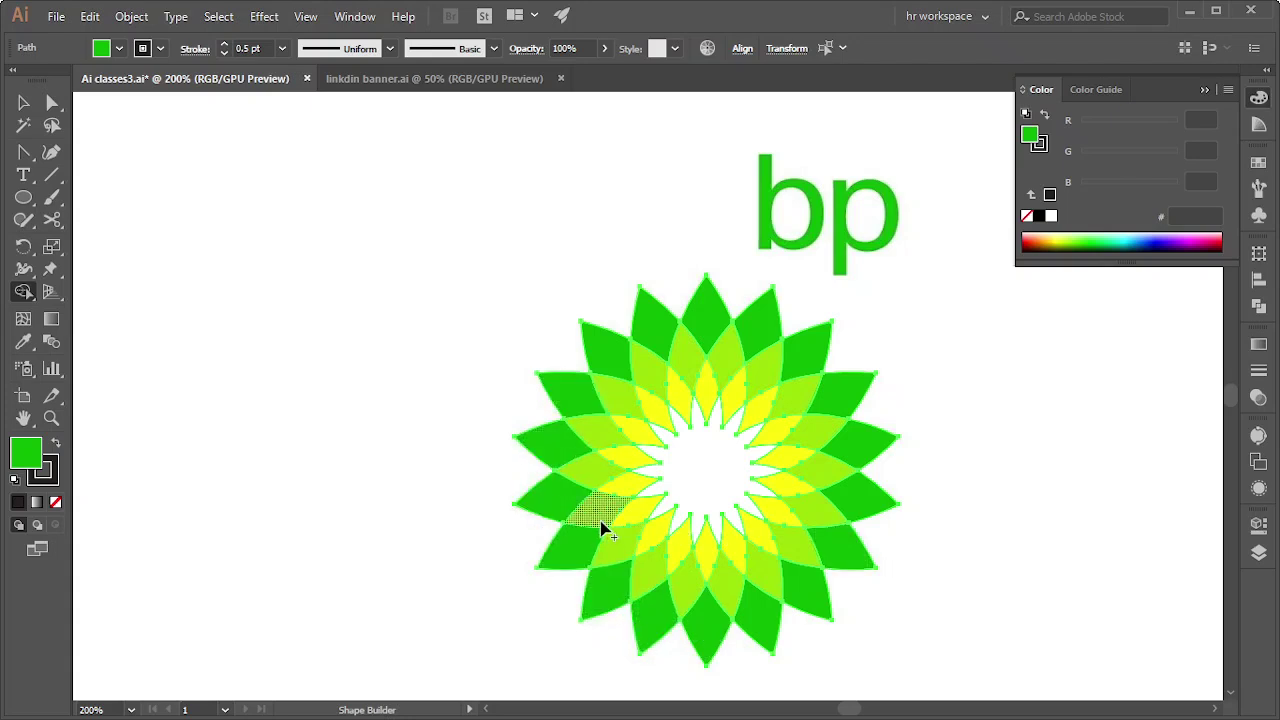
{"action": "left_click", "coordinate": [1259, 162]}
Fill a lower-left petal region light green with Shape Builder, then choose yellow as fill
{"action": "left_click", "coordinate": [1079, 252]}
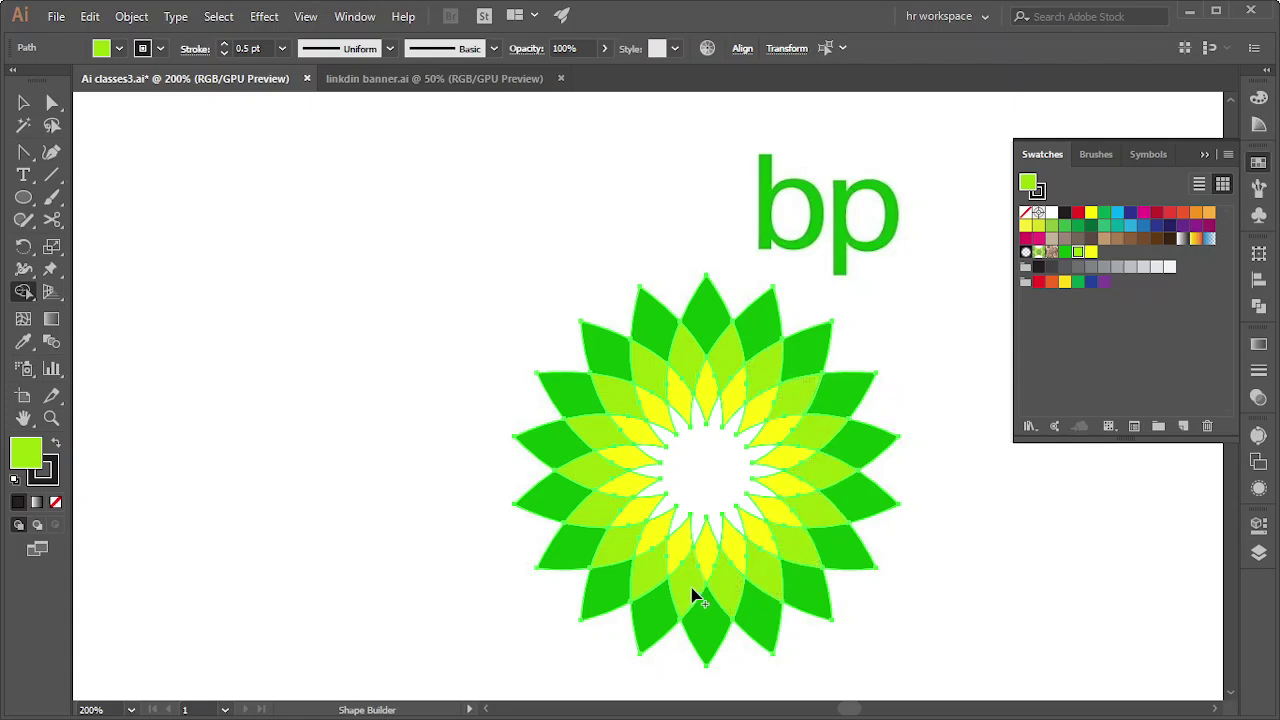
{"action": "left_click", "coordinate": [620, 563]}
{"action": "left_click", "coordinate": [1091, 251]}
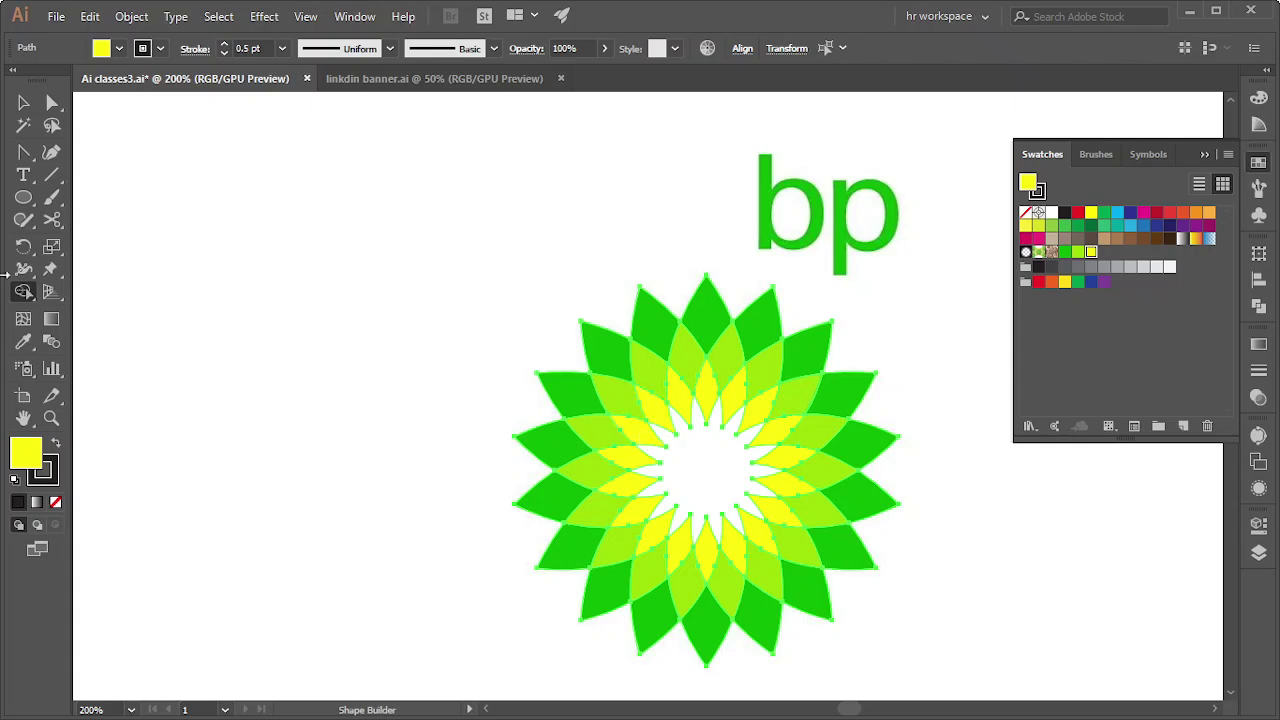
{"action": "left_click", "coordinate": [23, 102]}
{"action": "key", "text": "ctrl+minus"}
{"action": "left_click", "coordinate": [317, 378]}
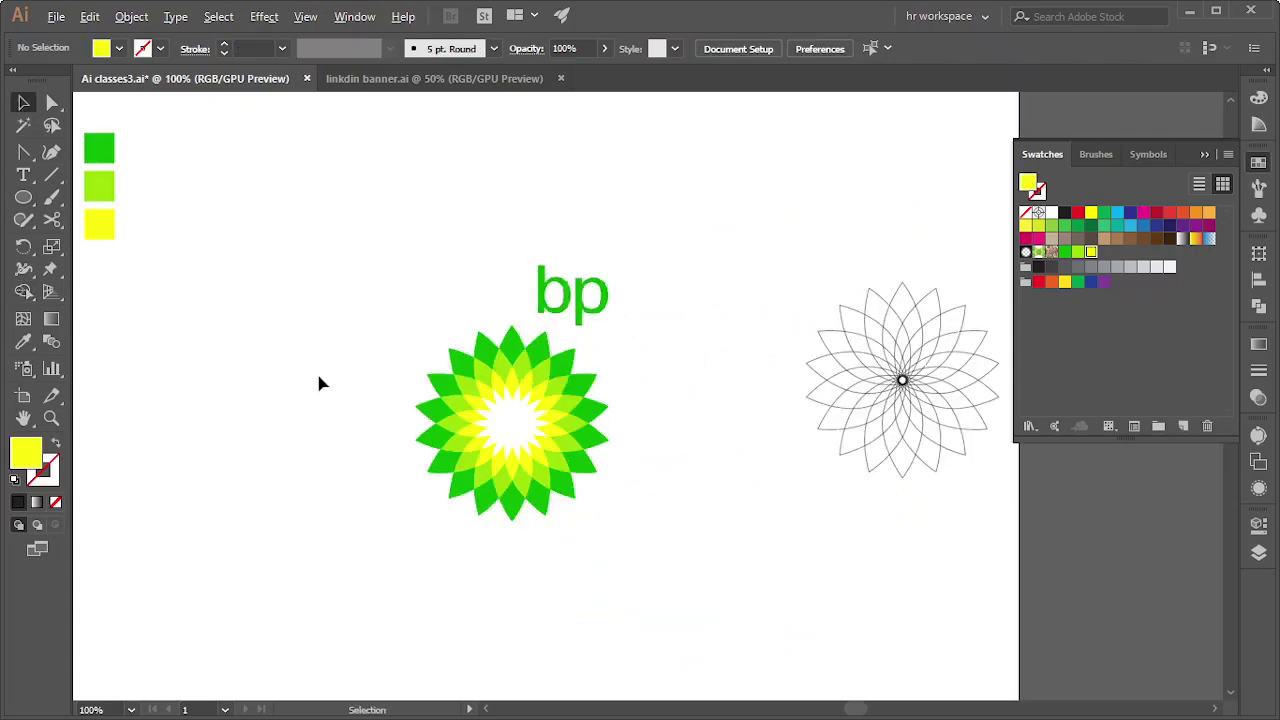
{"action": "left_click", "coordinate": [462, 462]}
{"action": "left_click_drag", "start_coordinate": [289, 352], "coordinate": [430, 444]}
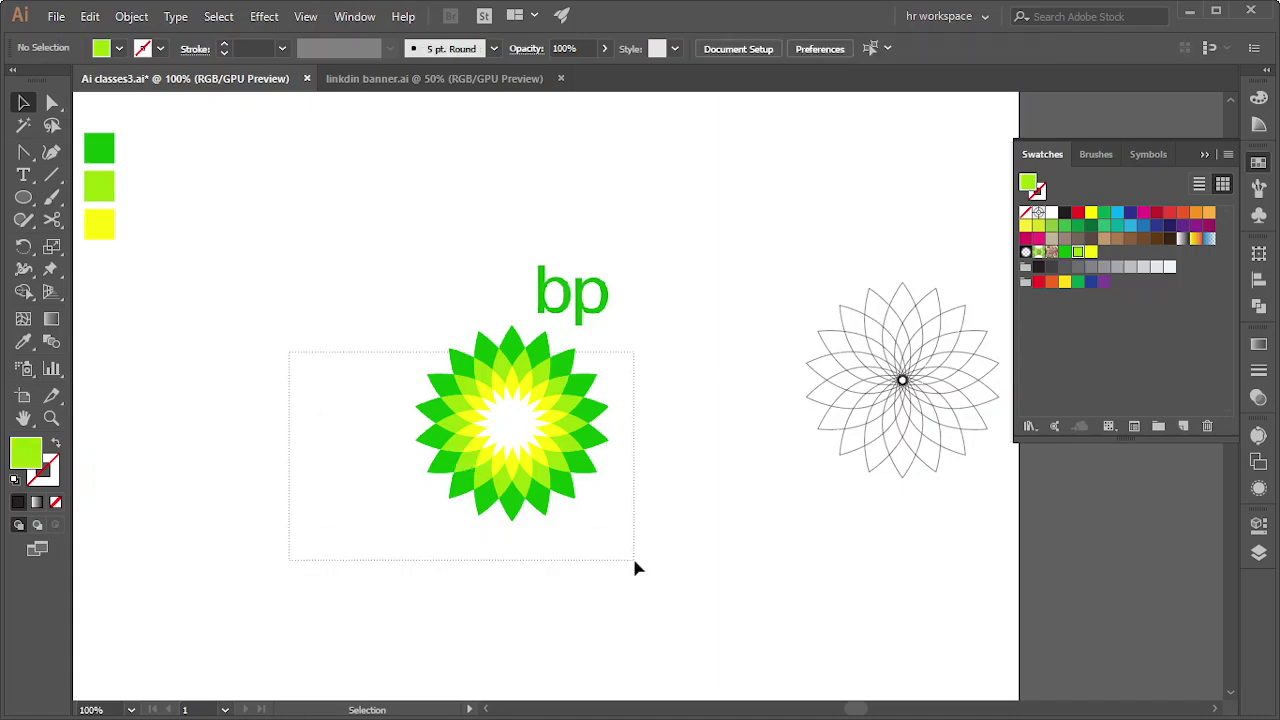
{"action": "left_click_drag", "start_coordinate": [634, 568], "coordinate": [634, 568]}
{"action": "scroll", "coordinate": [560, 400], "scroll_direction": "down", "scroll_amount": 3}
{"action": "left_click_drag", "start_coordinate": [306, 210], "coordinate": [620, 352]}
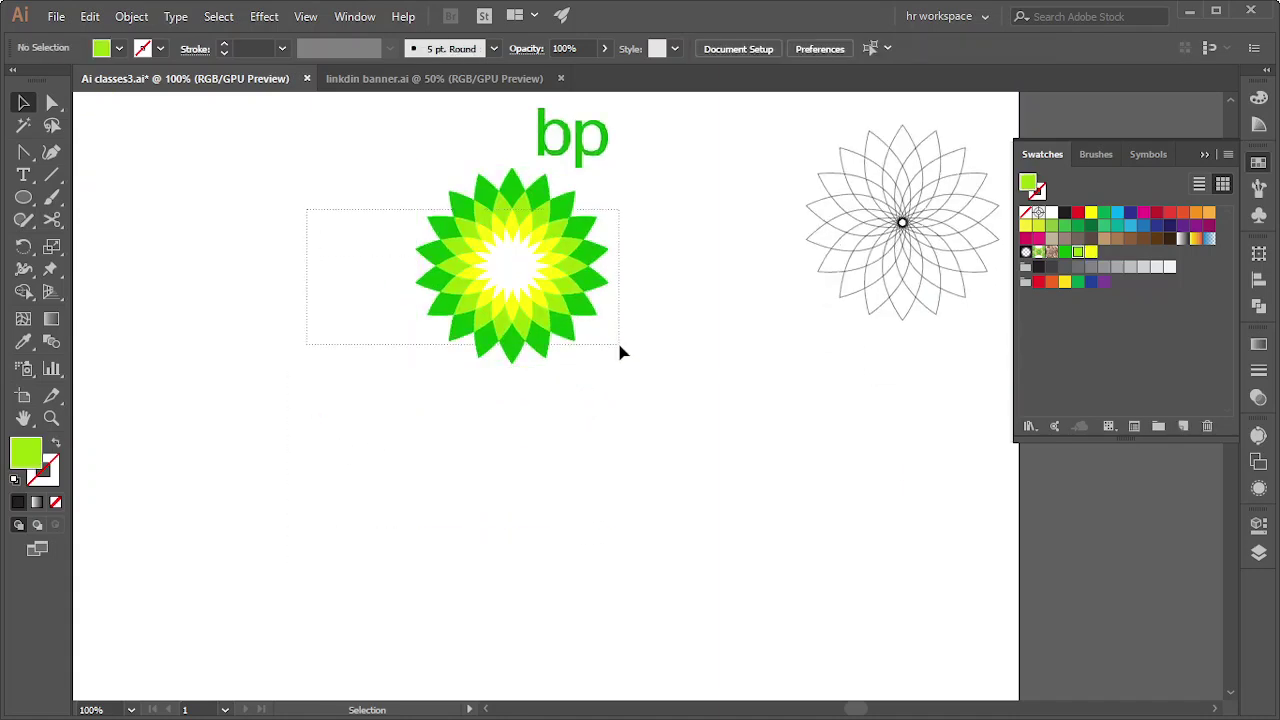
{"action": "left_click_drag", "start_coordinate": [442, 220], "coordinate": [495, 545]}
{"action": "key", "text": "ctrl+z"}
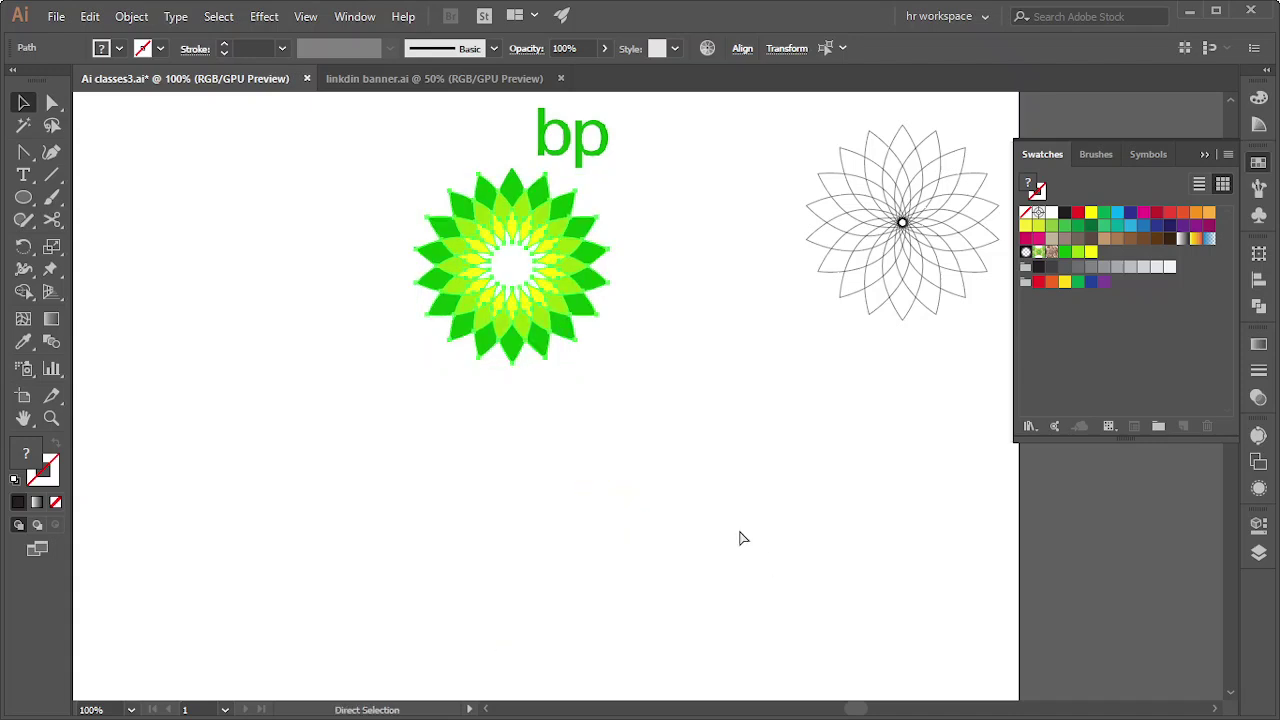
{"action": "left_click", "coordinate": [246, 320]}
{"action": "left_click_drag", "start_coordinate": [435, 247], "coordinate": [674, 451]}
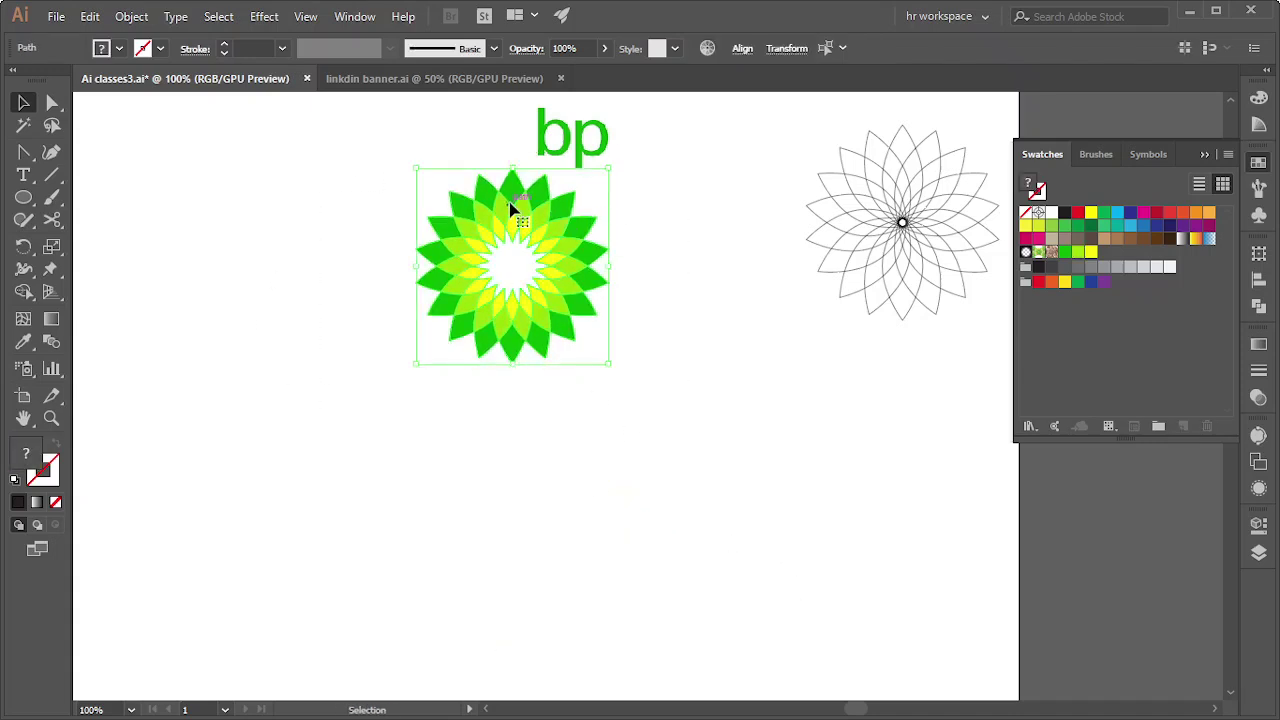
{"action": "left_click_drag", "start_coordinate": [497, 208], "coordinate": [630, 583]}
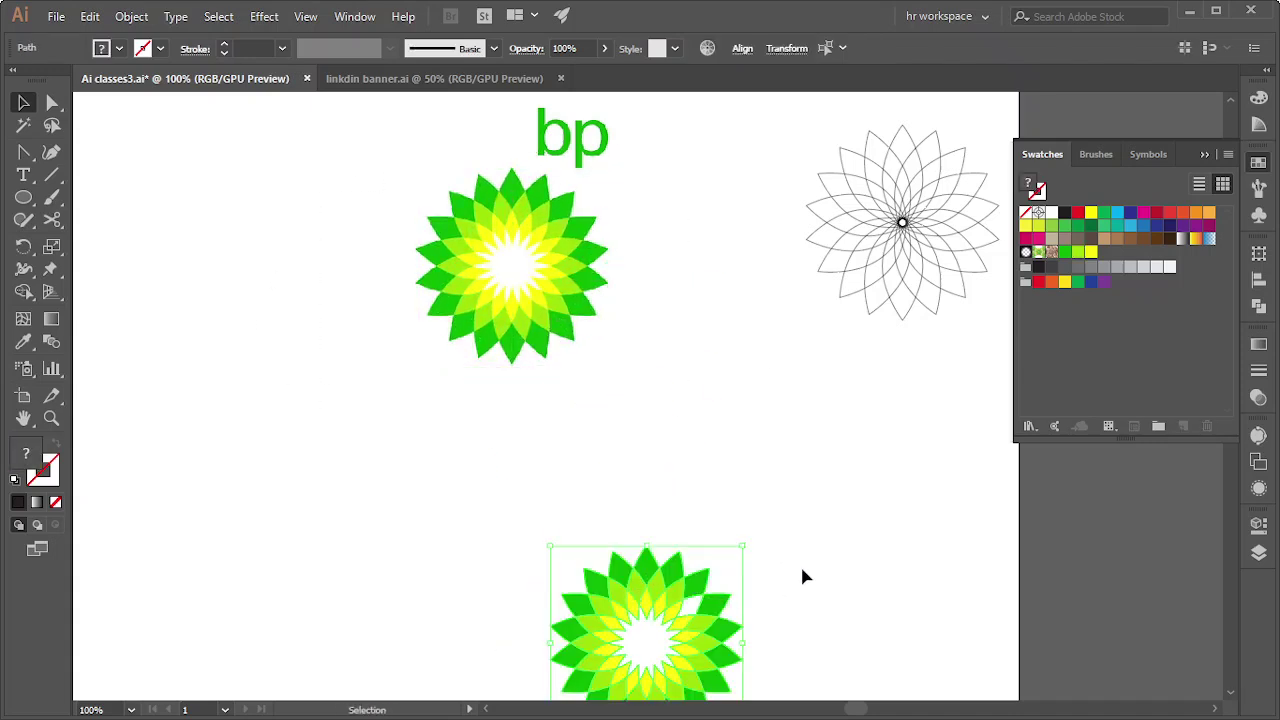
{"action": "scroll", "coordinate": [749, 517], "scroll_direction": "down", "scroll_amount": 2}
{"action": "scroll", "coordinate": [749, 517], "scroll_direction": "up", "scroll_amount": 2}
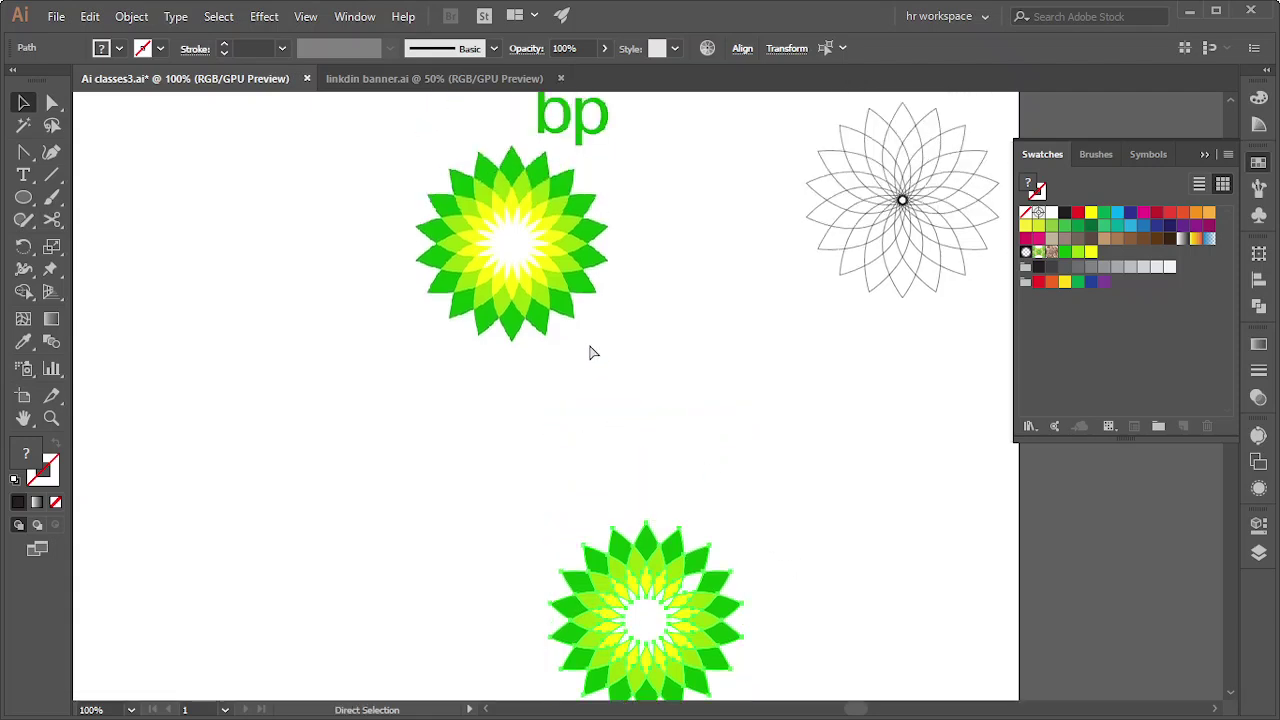
{"action": "key", "text": "ctrl+z"}
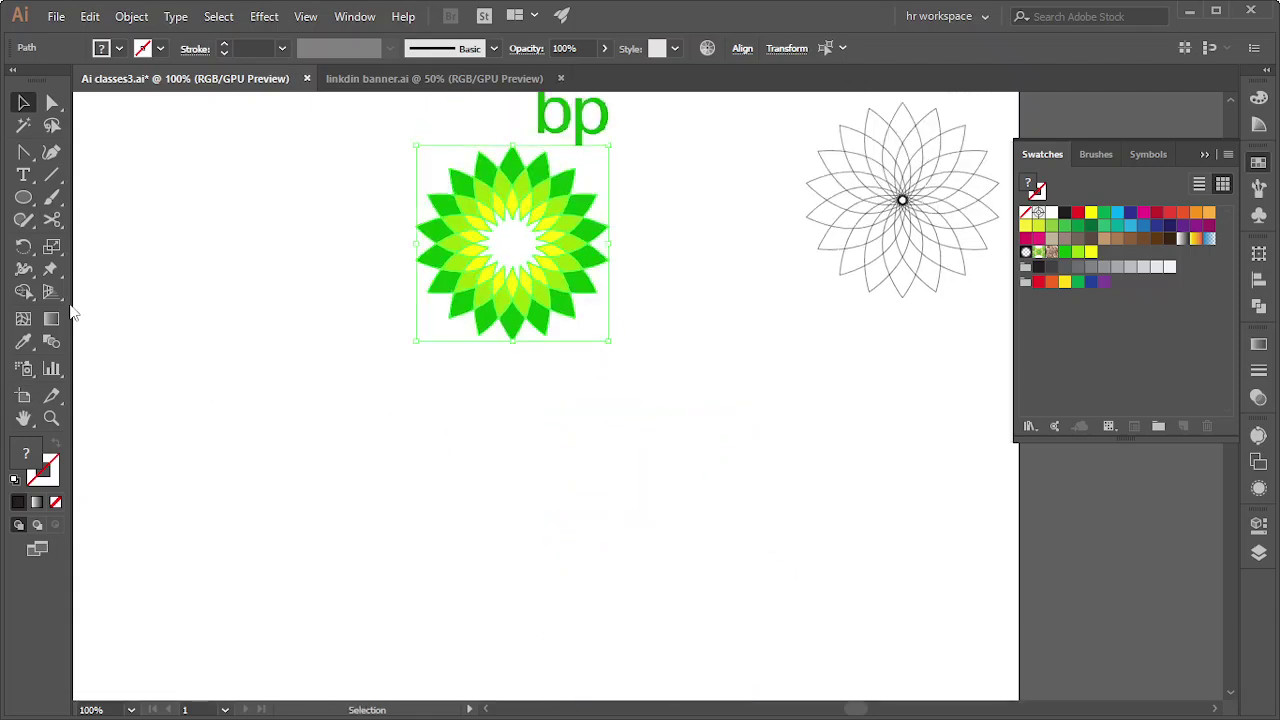
Pick yellow as the fill colour for recolouring the sunburst regions
{"action": "left_click", "coordinate": [23, 291]}
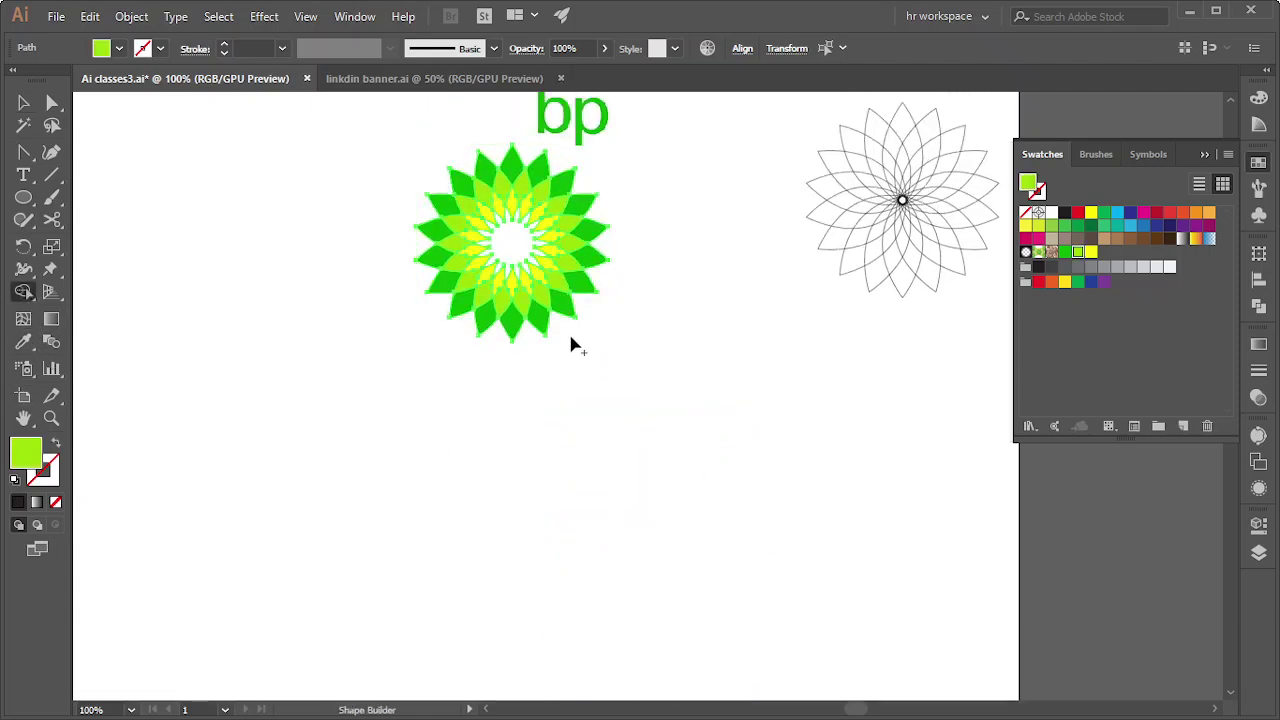
{"action": "scroll", "coordinate": [510, 232], "scroll_direction": "up", "scroll_amount": 3}
{"action": "scroll", "coordinate": [603, 268], "scroll_direction": "up", "scroll_amount": 3}
{"action": "scroll", "coordinate": [603, 268], "scroll_direction": "up", "scroll_amount": 2}
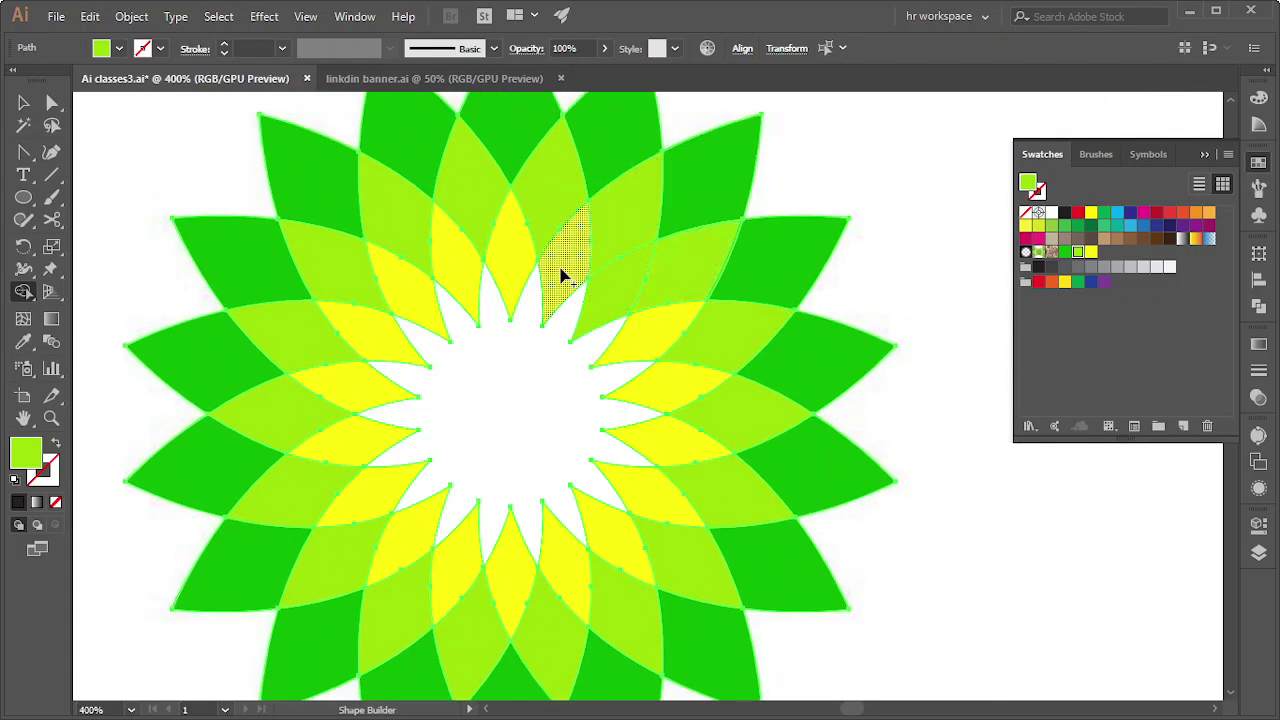
{"action": "left_click", "coordinate": [1090, 253]}
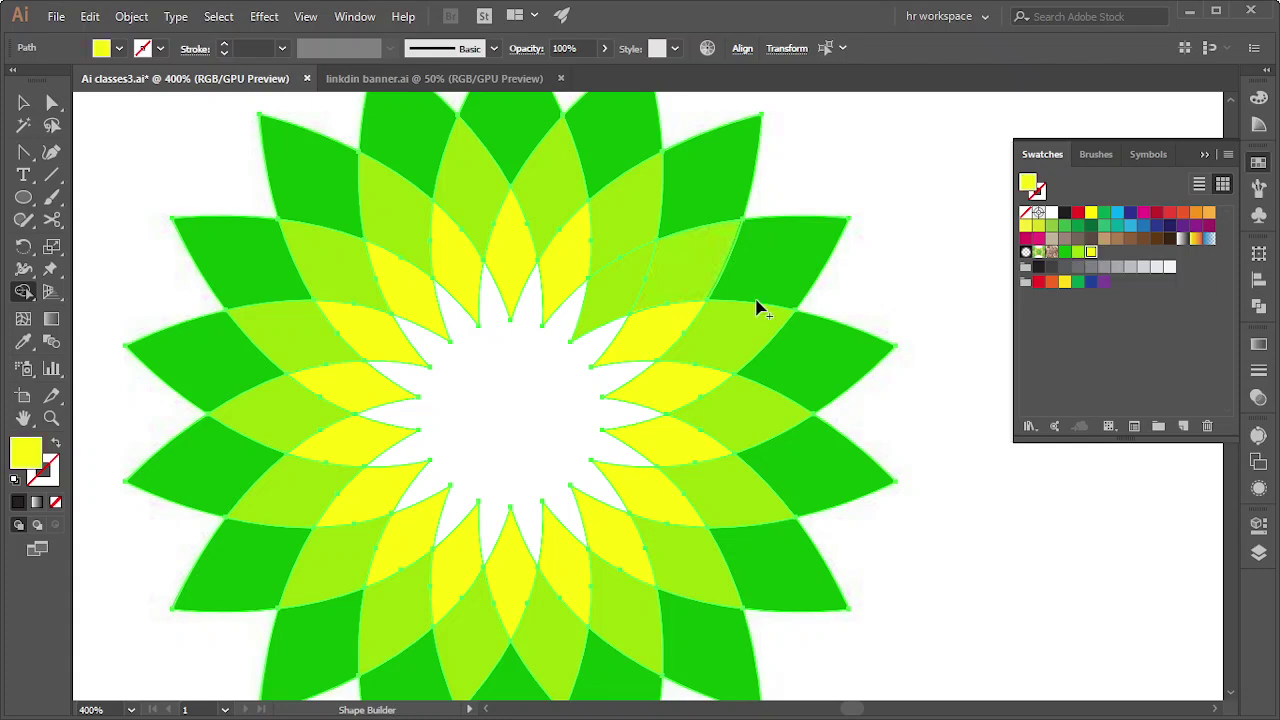
Alt-drag a copy of the sunburst, then move it exactly onto the original
{"action": "left_click", "coordinate": [23, 102]}
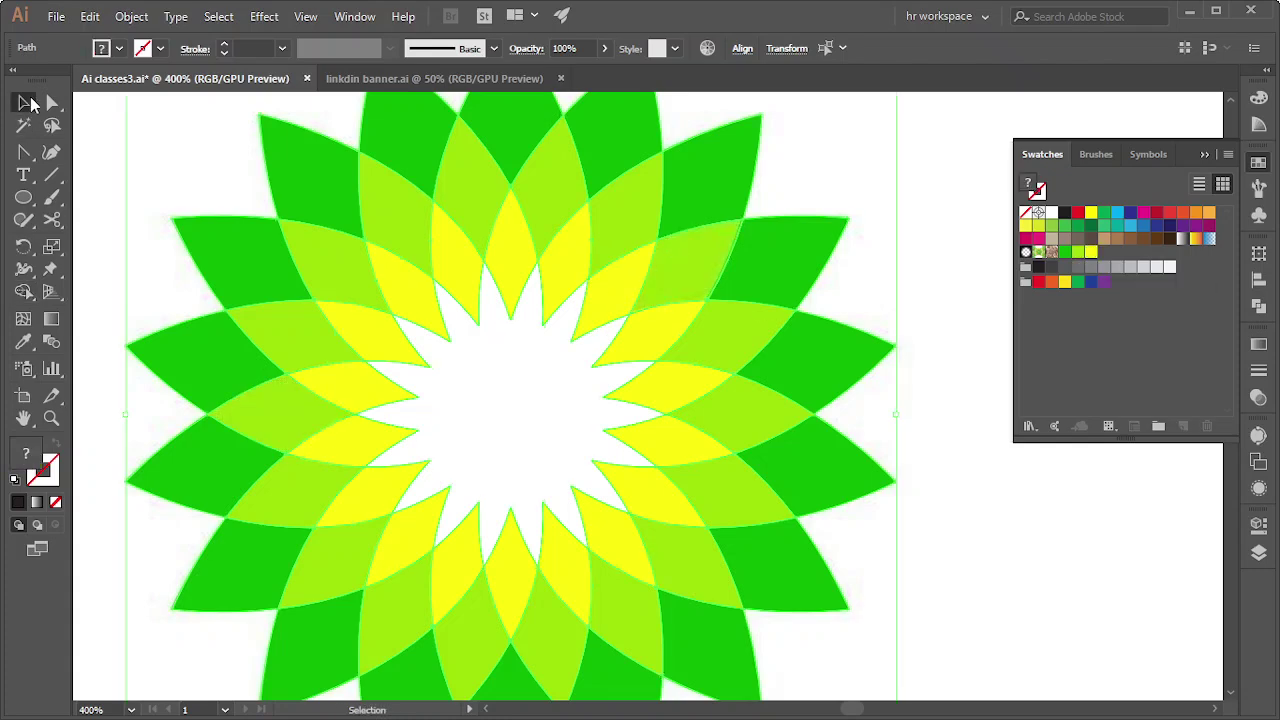
{"action": "scroll", "coordinate": [718, 351], "scroll_direction": "down", "scroll_amount": 2}
{"action": "scroll", "coordinate": [706, 351], "scroll_direction": "down", "scroll_amount": 1}
{"action": "scroll", "coordinate": [706, 351], "scroll_direction": "down", "scroll_amount": 2}
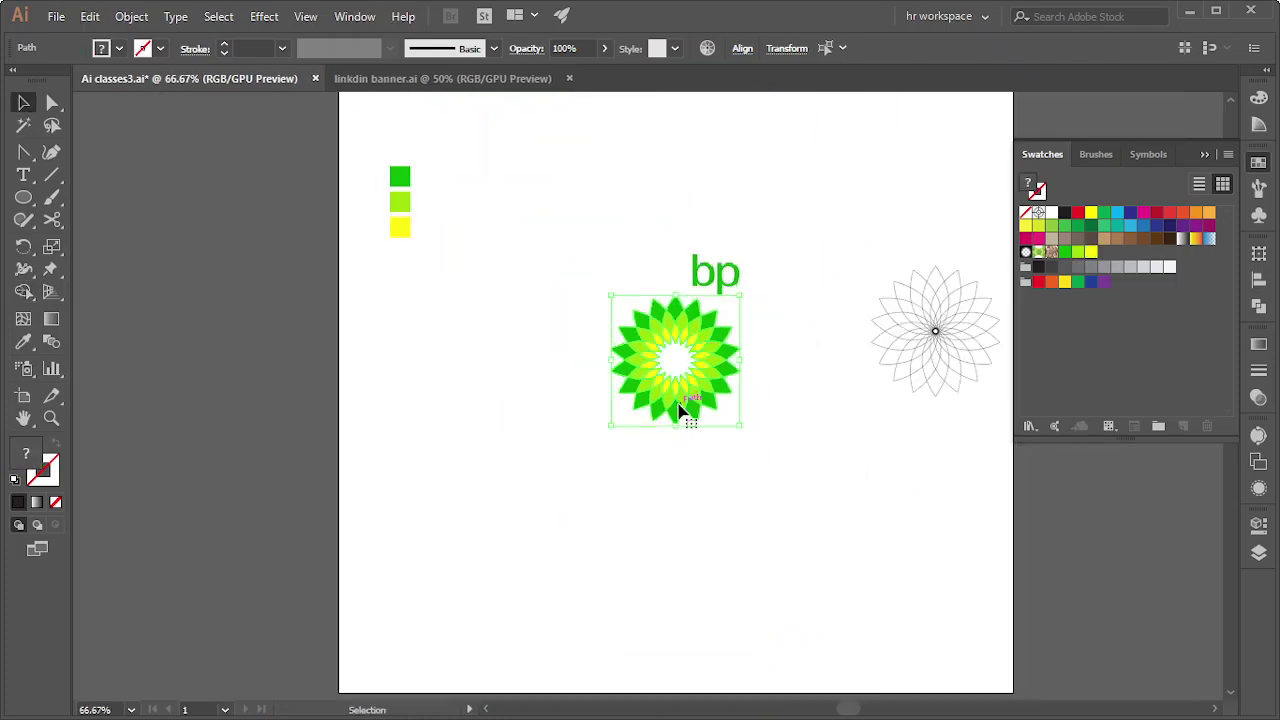
{"action": "left_click_drag", "start_coordinate": [681, 424], "coordinate": [651, 600]}
{"action": "left_click", "coordinate": [816, 584]}
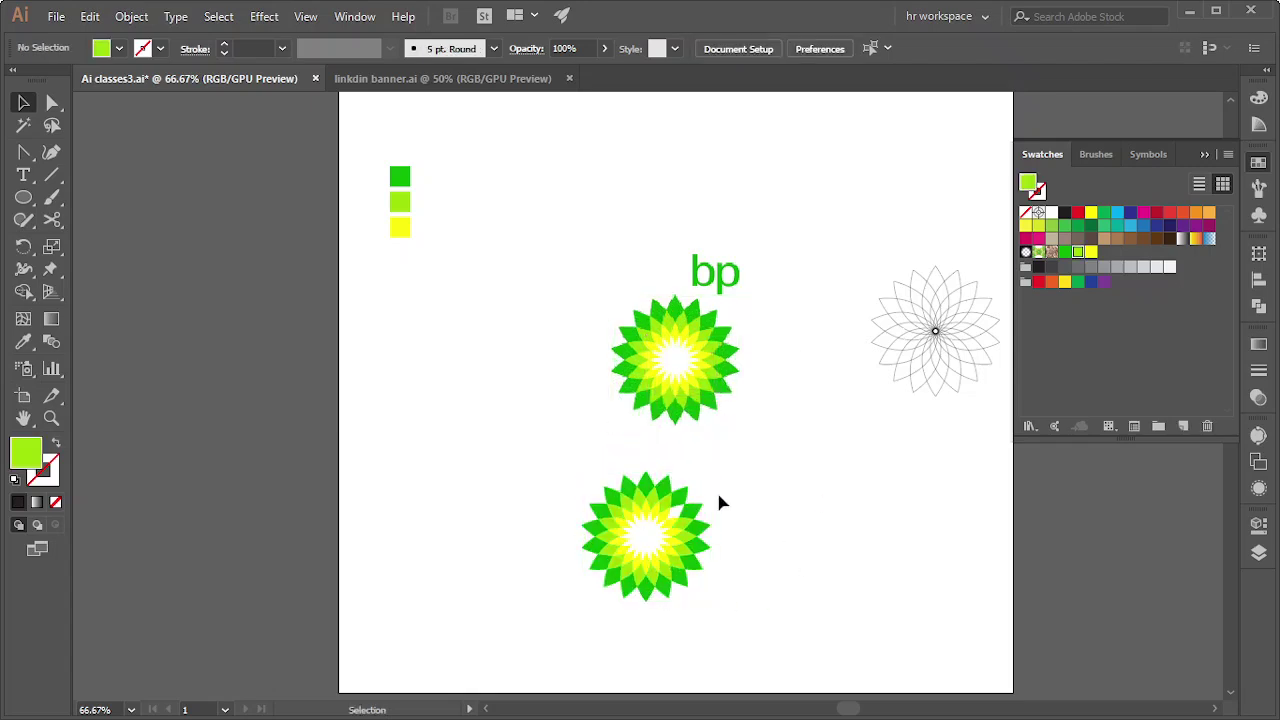
{"action": "left_click_drag", "start_coordinate": [683, 530], "coordinate": [712, 353]}
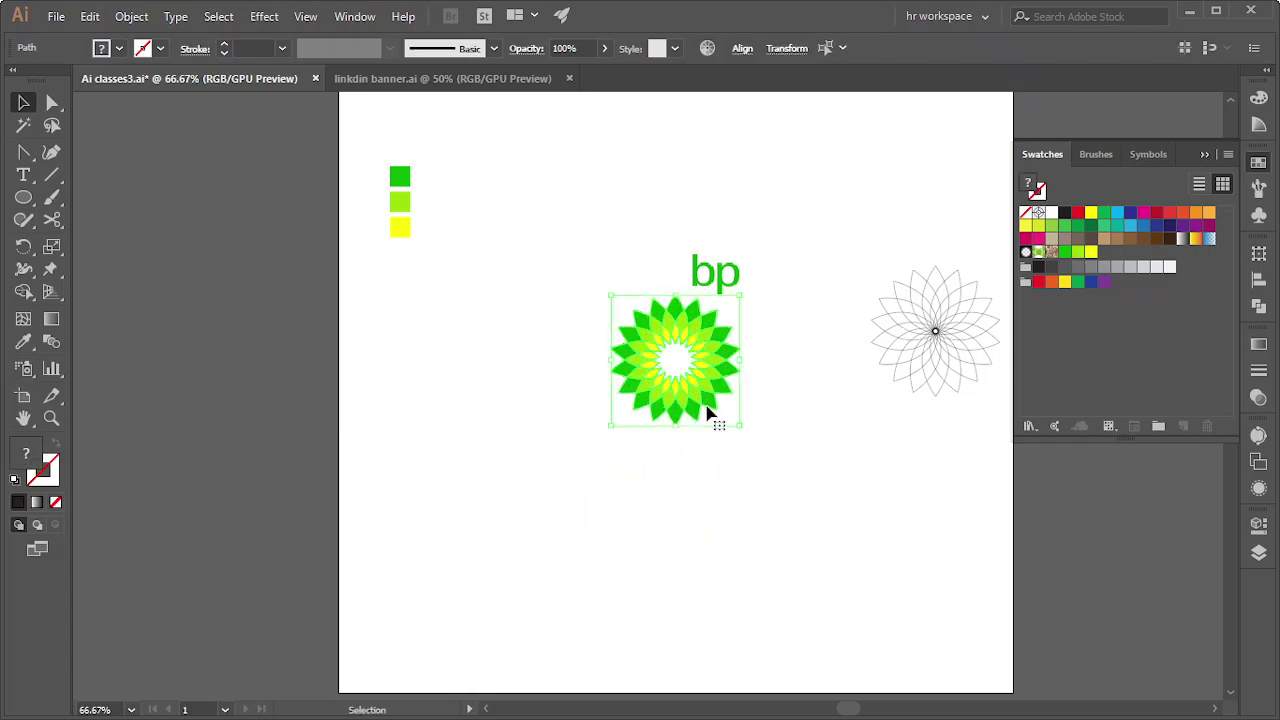
Try a lime green fill on the whole sunburst, then undo it
{"action": "scroll", "coordinate": [709, 409], "scroll_direction": "up", "scroll_amount": 2}
{"action": "scroll", "coordinate": [750, 378], "scroll_direction": "up", "scroll_amount": 1}
{"action": "scroll", "coordinate": [707, 381], "scroll_direction": "up", "scroll_amount": 1}
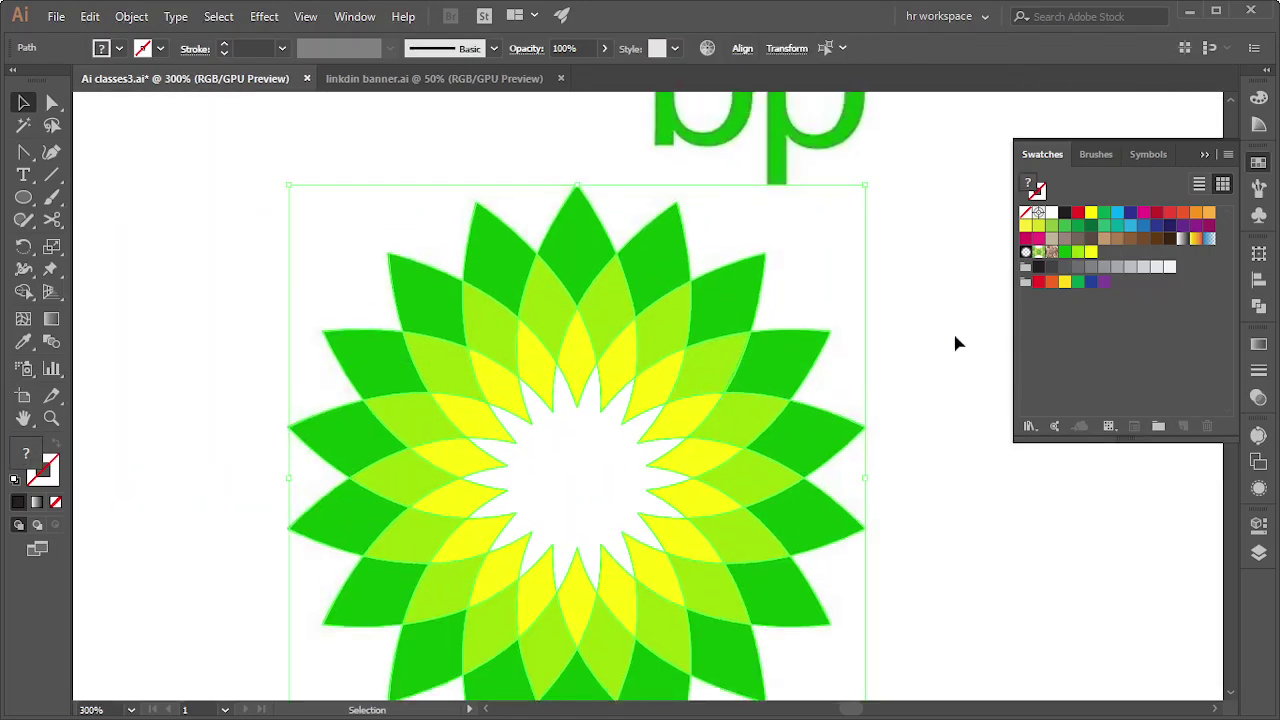
{"action": "left_click", "coordinate": [1078, 252]}
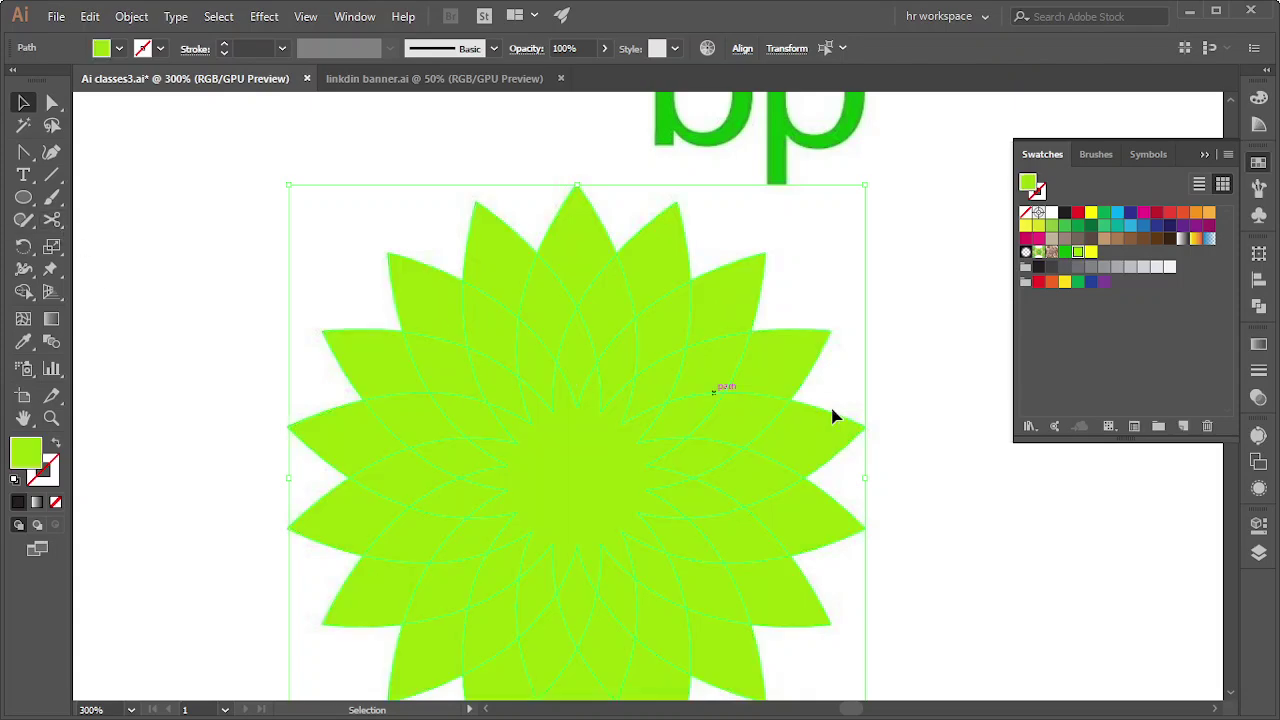
{"action": "key", "text": "ctrl+z"}
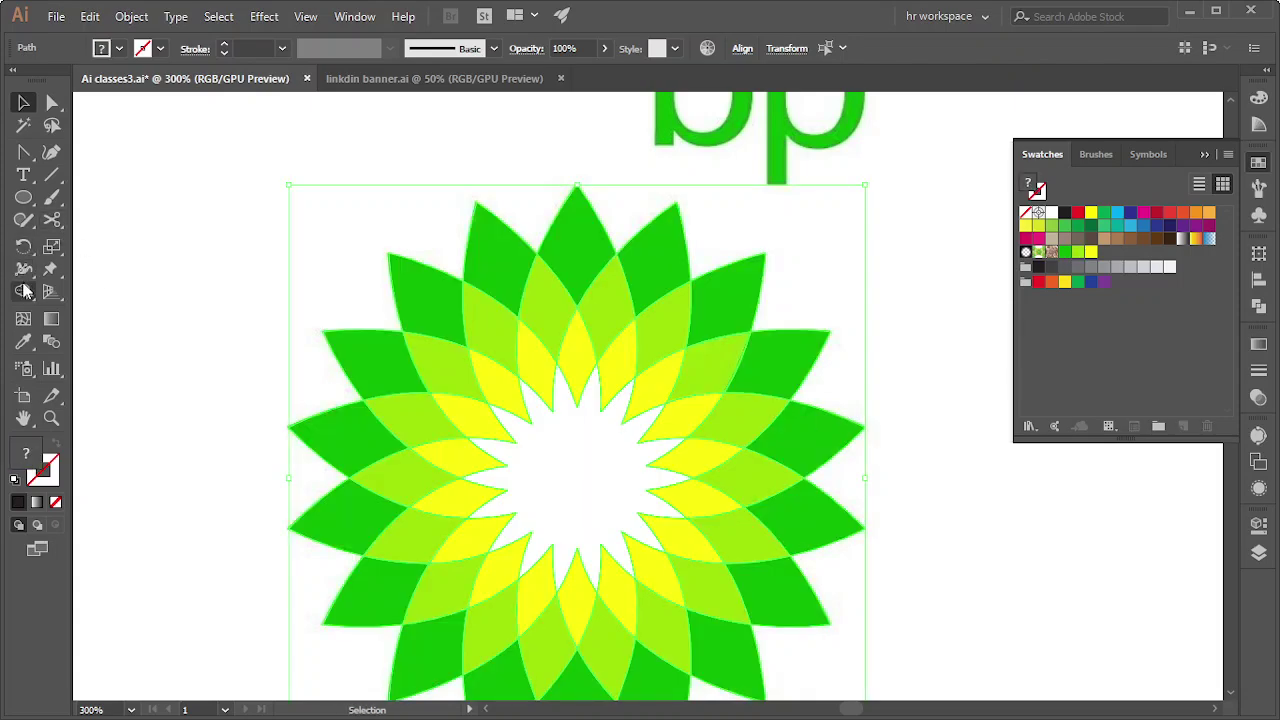
{"action": "left_click", "coordinate": [23, 291]}
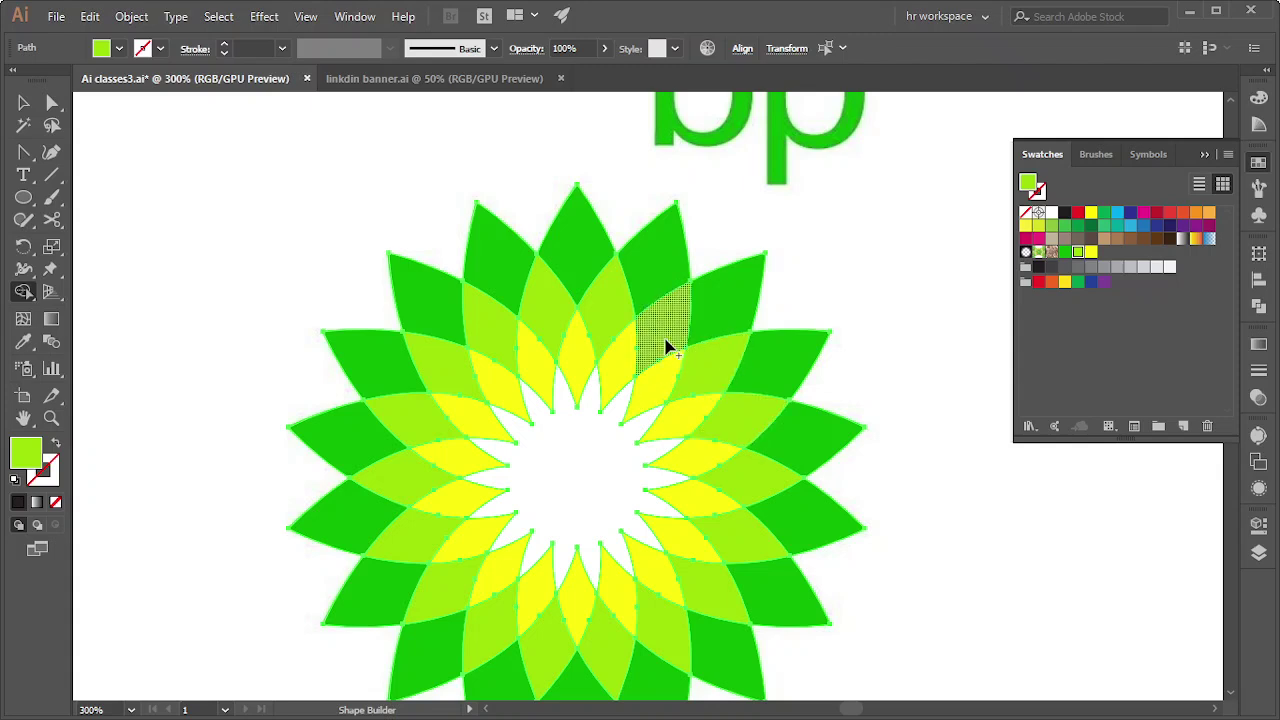
Zoom out to the whole artboard and Alt-drag a copy of the bp flower below it
{"action": "key", "text": "v"}
{"action": "left_click", "coordinate": [275, 211]}
{"action": "key", "text": "ctrl+0"}
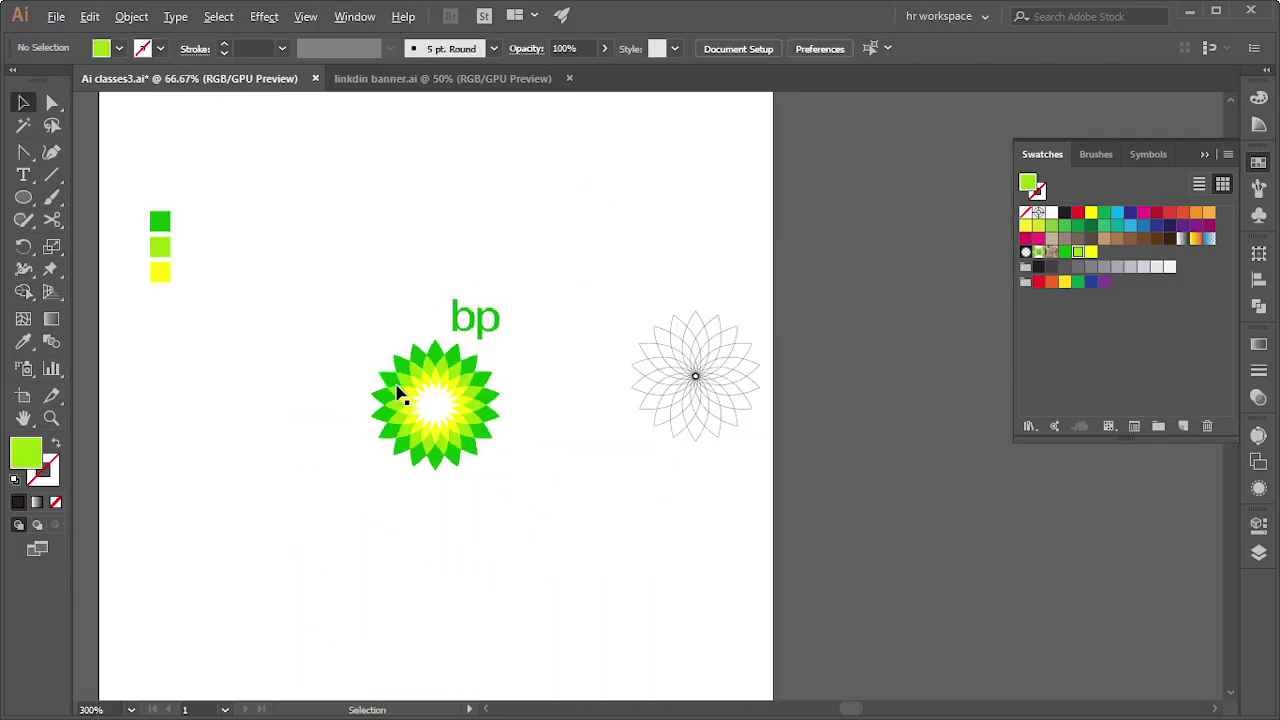
{"action": "left_click", "coordinate": [443, 412]}
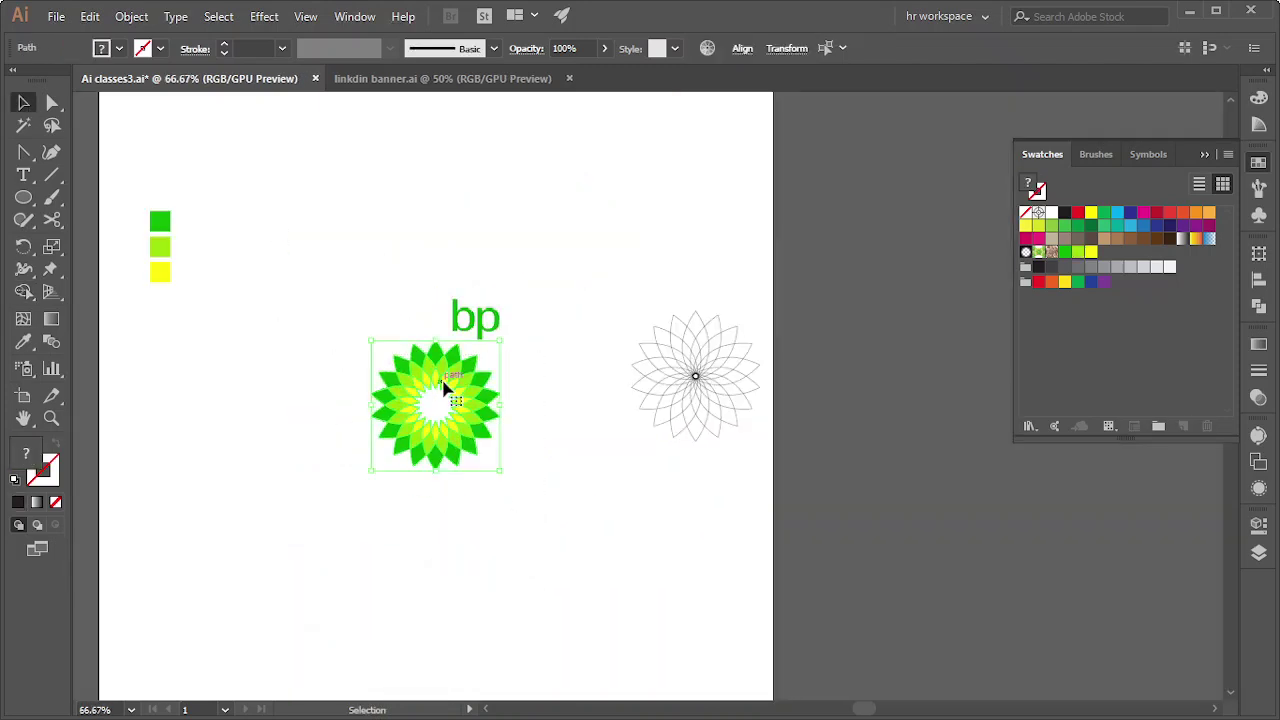
{"action": "left_click_drag", "start_coordinate": [443, 385], "coordinate": [637, 560]}
{"action": "left_click", "coordinate": [937, 514]}
Select the copied flower's white centre, then deselect it
{"action": "scroll", "coordinate": [893, 528], "scroll_direction": "down", "scroll_amount": 2}
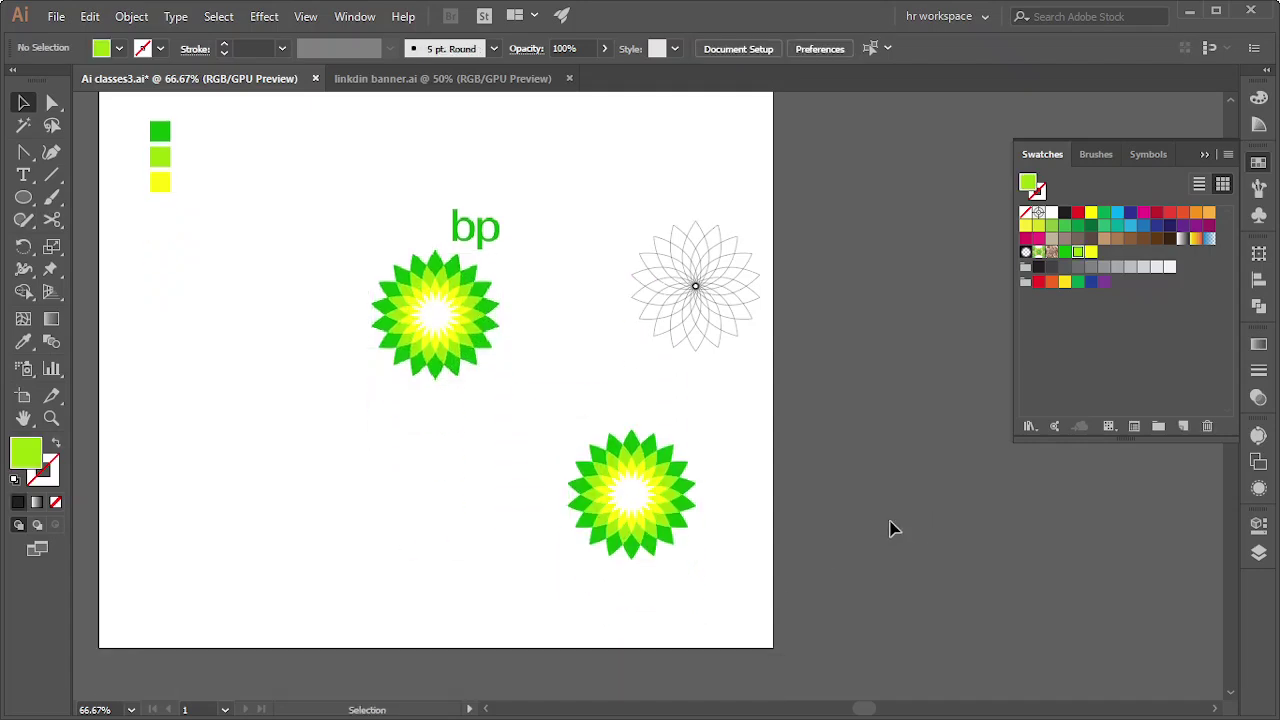
{"action": "scroll", "coordinate": [590, 545], "scroll_direction": "up", "scroll_amount": 3}
{"action": "scroll", "coordinate": [643, 509], "scroll_direction": "down", "scroll_amount": 2}
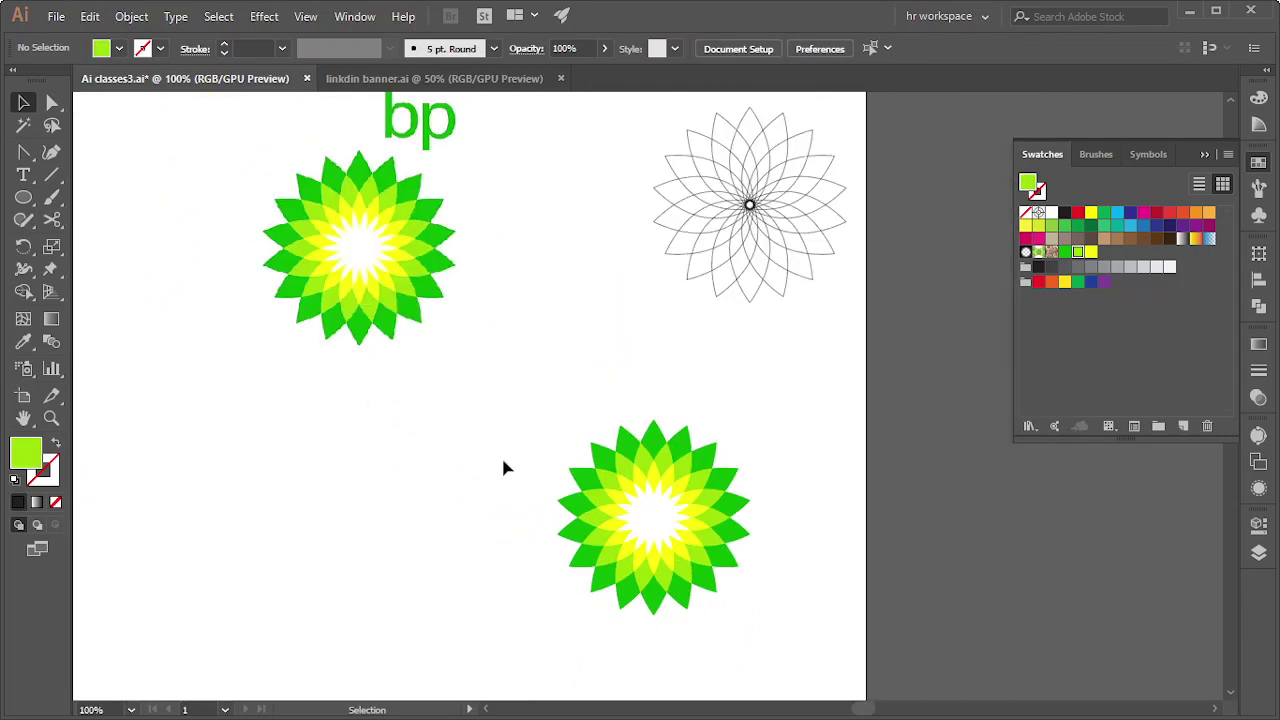
{"action": "scroll", "coordinate": [505, 468], "scroll_direction": "down", "scroll_amount": 2}
{"action": "left_click", "coordinate": [669, 420]}
{"action": "left_click", "coordinate": [317, 349]}
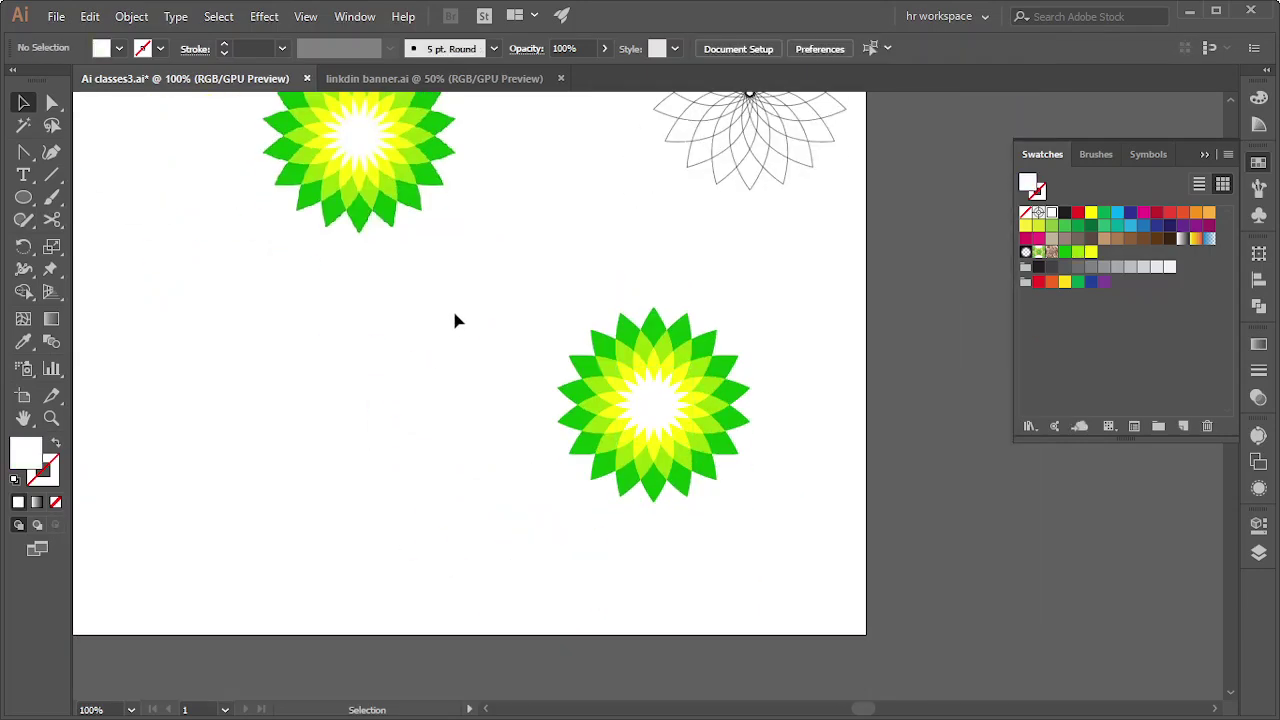
Marquee-select the lower flower group, then clear the selection
{"action": "scroll", "coordinate": [737, 391], "scroll_direction": "up", "scroll_amount": 2}
{"action": "scroll", "coordinate": [737, 391], "scroll_direction": "down", "scroll_amount": 2}
{"action": "mouse_move", "coordinate": [452, 320]}
{"action": "left_mouse_down"}
{"action": "mouse_move", "coordinate": [700, 535]}
{"action": "mouse_move", "coordinate": [778, 574]}
{"action": "left_mouse_up"}
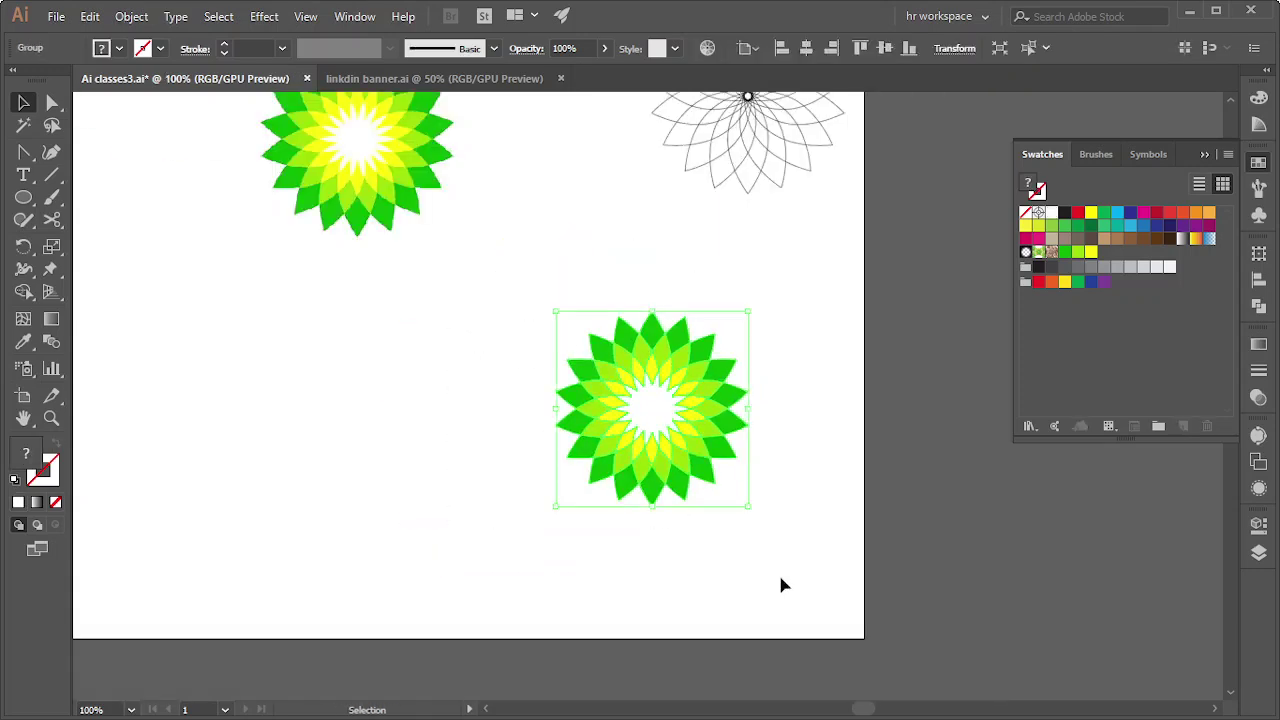
{"action": "left_click", "coordinate": [394, 486]}
{"action": "scroll", "coordinate": [778, 566], "scroll_direction": "down", "scroll_amount": 2}
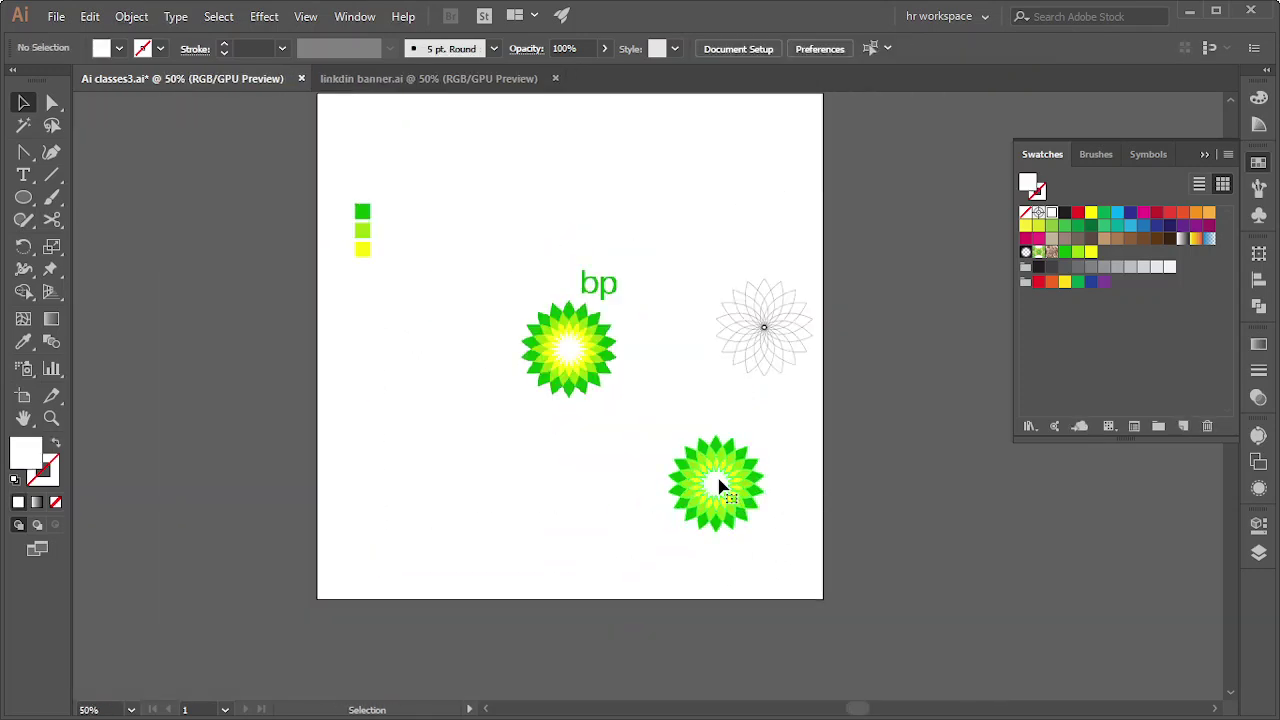
{"action": "left_click_drag", "start_coordinate": [722, 487], "coordinate": [553, 357]}
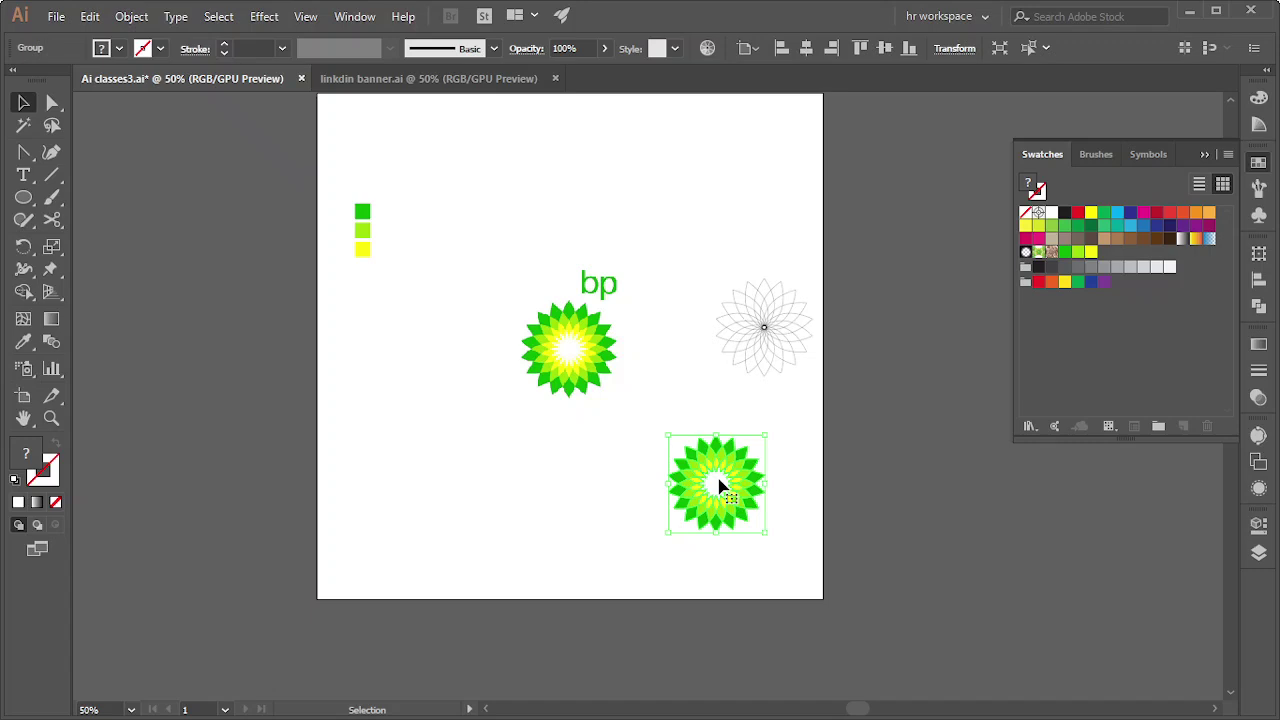
{"action": "key", "text": "ctrl+shift+a"}
Move the bp logo group and colour squares off the artboard left, the outline flower right
{"action": "left_click", "coordinate": [553, 357]}
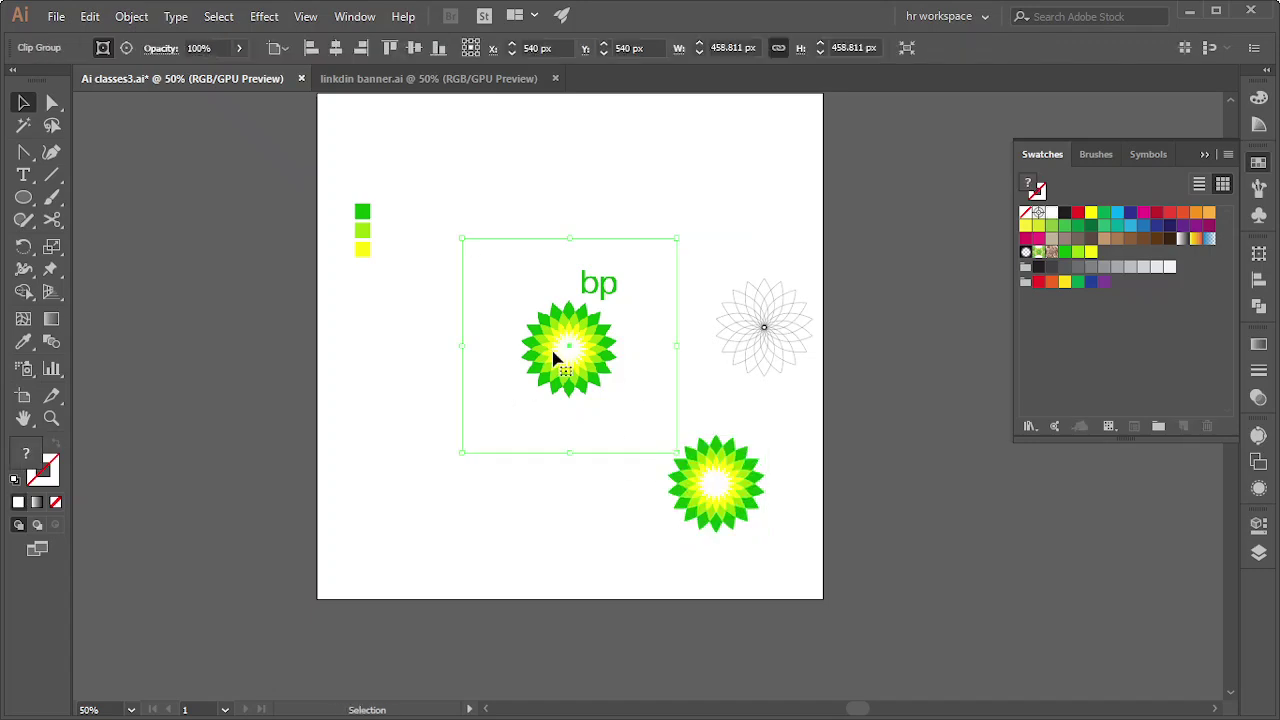
{"action": "left_click_drag", "start_coordinate": [553, 357], "coordinate": [129, 468]}
{"action": "left_click_drag", "start_coordinate": [320, 188], "coordinate": [400, 326]}
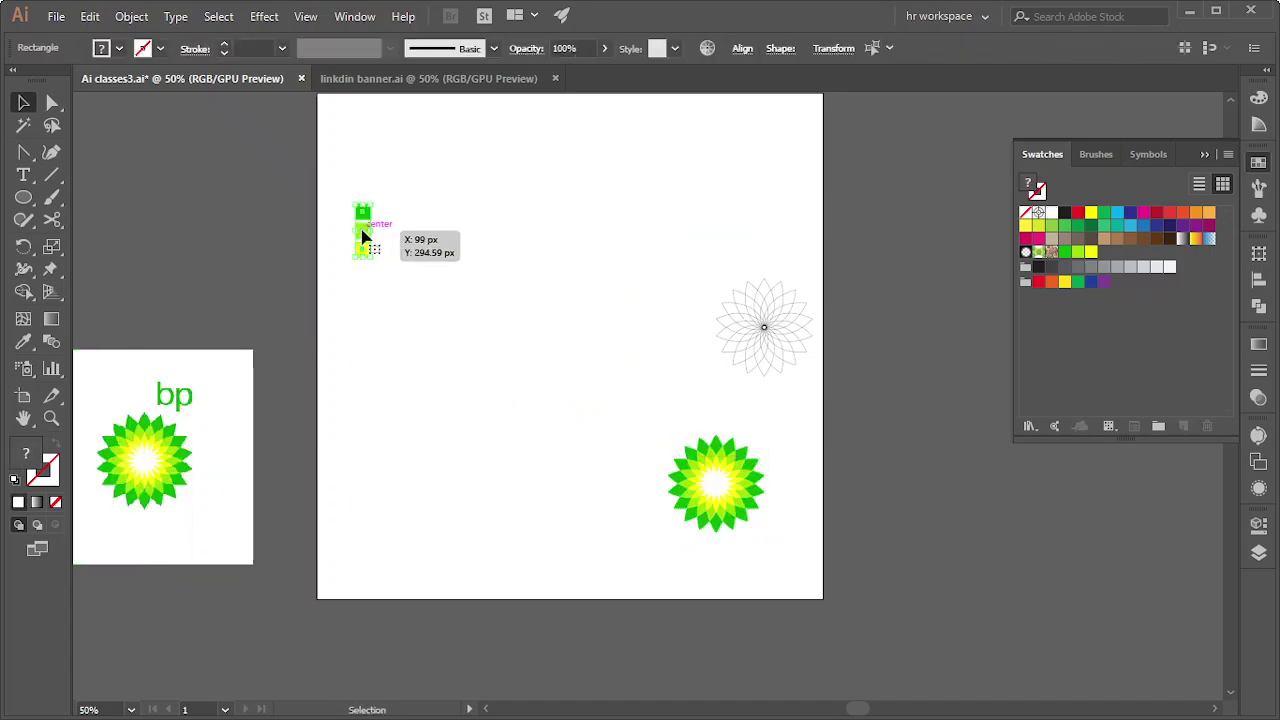
{"action": "left_click_drag", "start_coordinate": [363, 235], "coordinate": [241, 232]}
{"action": "left_click_drag", "start_coordinate": [786, 349], "coordinate": [965, 342]}
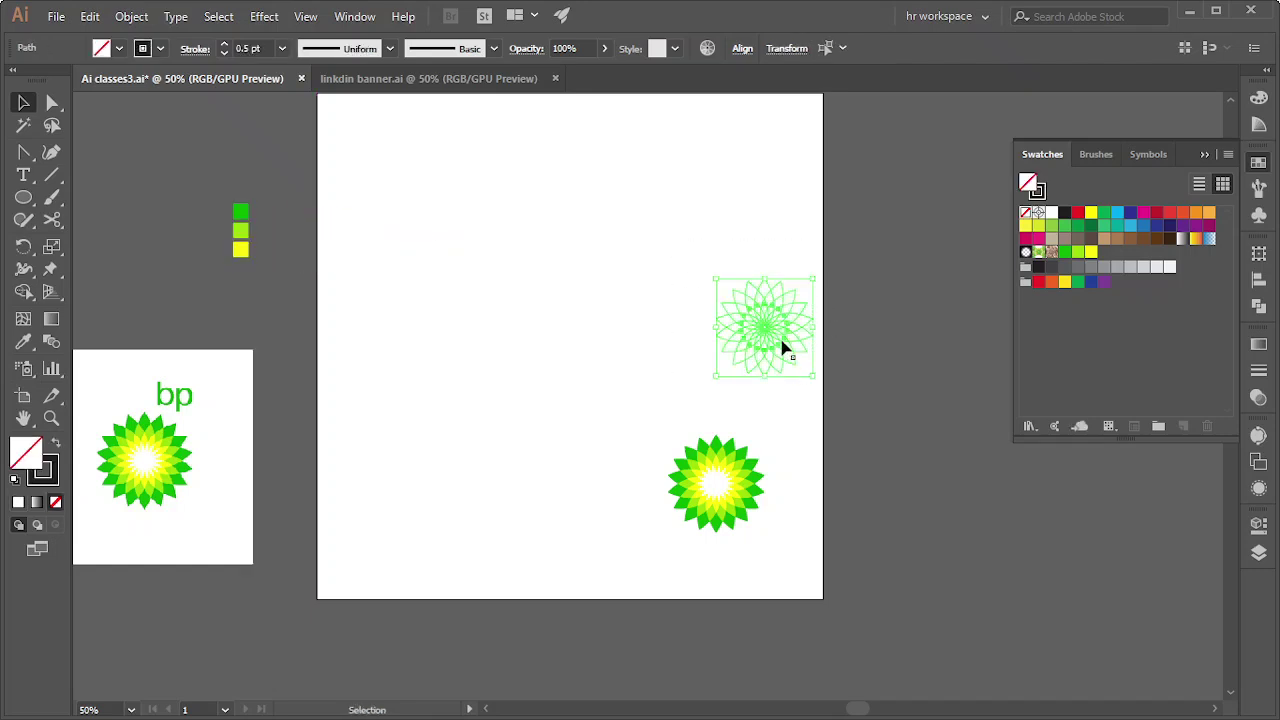
Centre the lower sunburst copy on the artboard and scale it up
{"action": "left_click", "coordinate": [724, 492]}
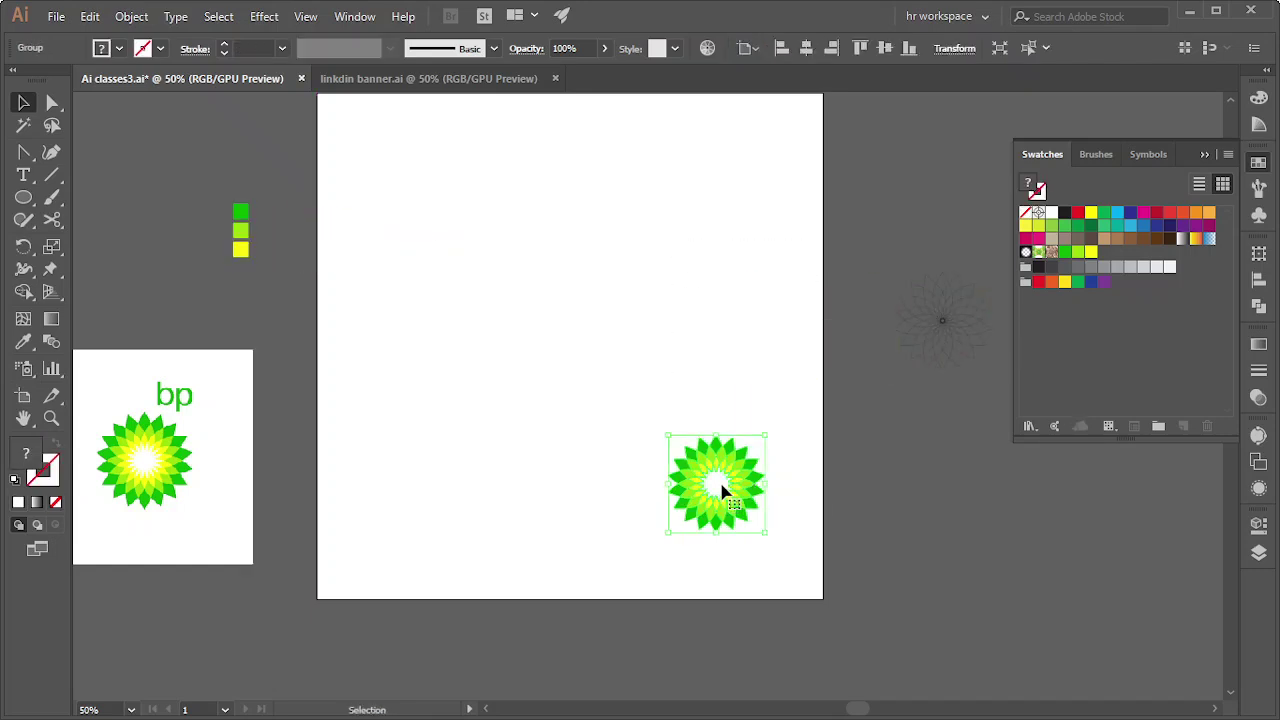
{"action": "left_click_drag", "start_coordinate": [724, 492], "coordinate": [587, 330]}
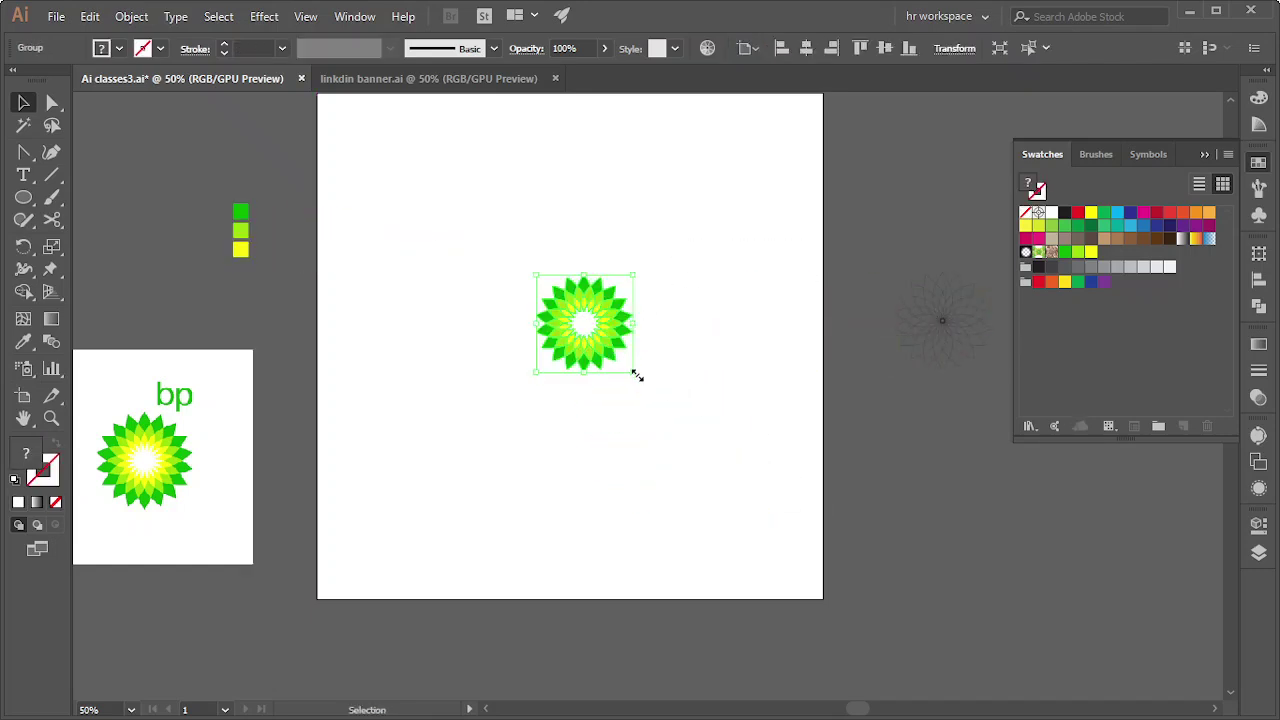
{"action": "left_click_drag", "start_coordinate": [637, 375], "coordinate": [686, 443]}
{"action": "left_click", "coordinate": [803, 354]}
{"action": "scroll", "coordinate": [650, 305], "scroll_direction": "up", "scroll_amount": 2}
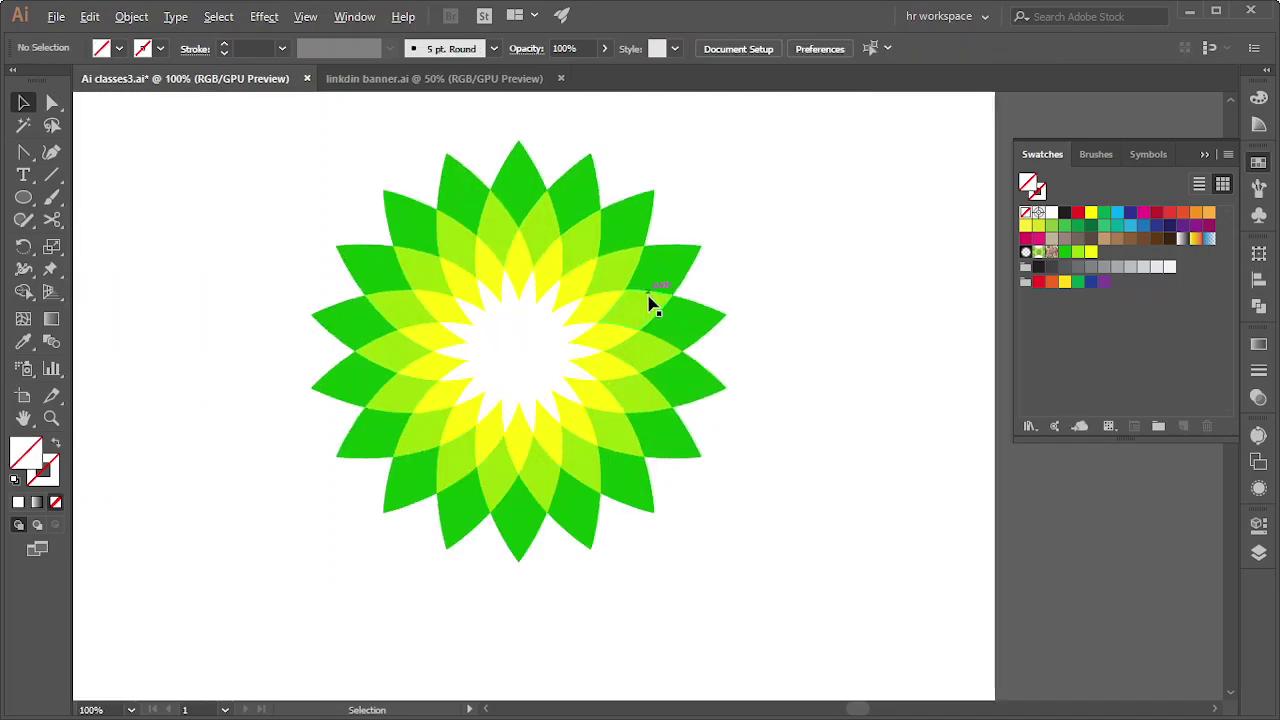
{"action": "scroll", "coordinate": [760, 350], "scroll_direction": "up", "scroll_amount": 1}
{"action": "scroll", "coordinate": [934, 474], "scroll_direction": "down", "scroll_amount": 1}
{"action": "scroll", "coordinate": [834, 443], "scroll_direction": "down", "scroll_amount": 1}
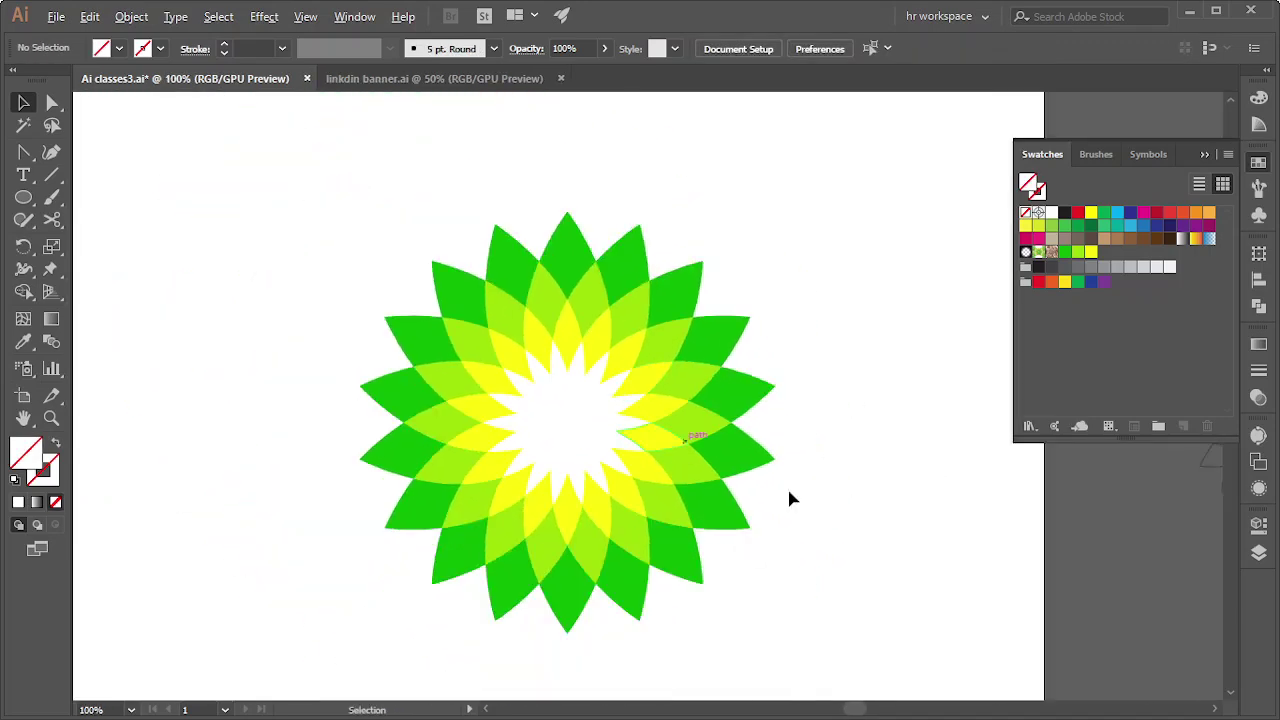
{"action": "scroll", "coordinate": [820, 505], "scroll_direction": "down", "scroll_amount": 1}
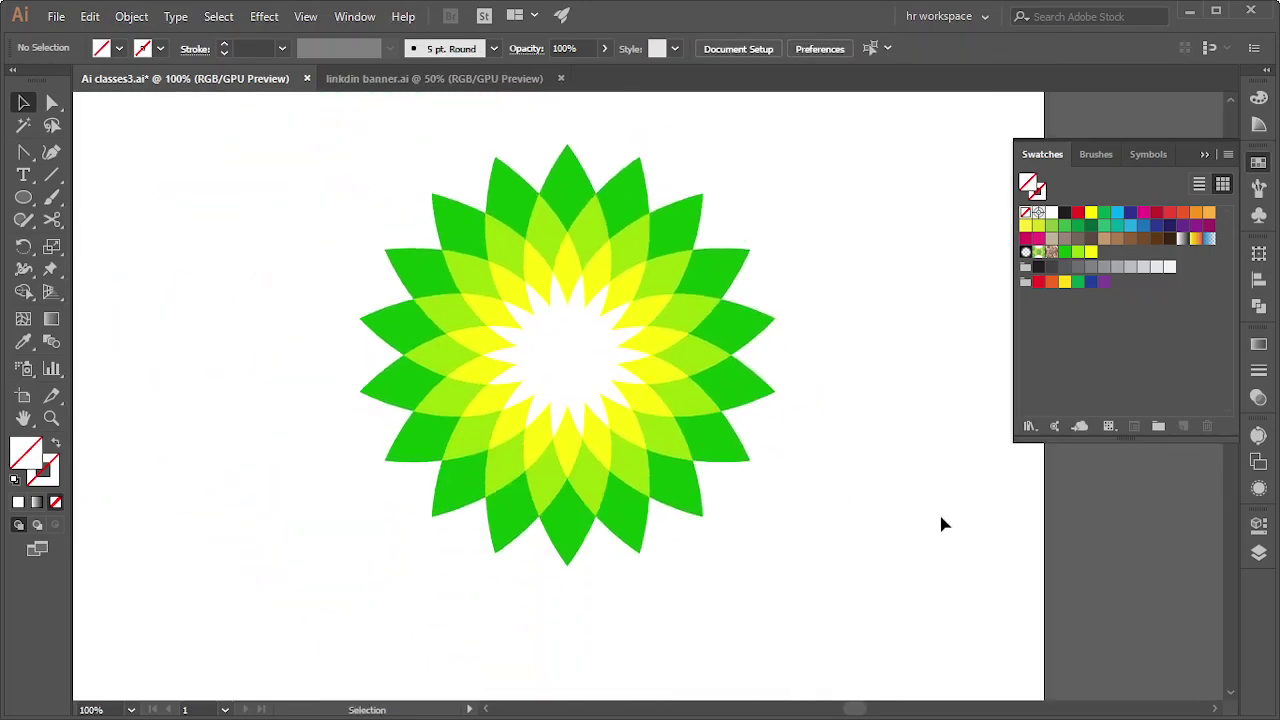